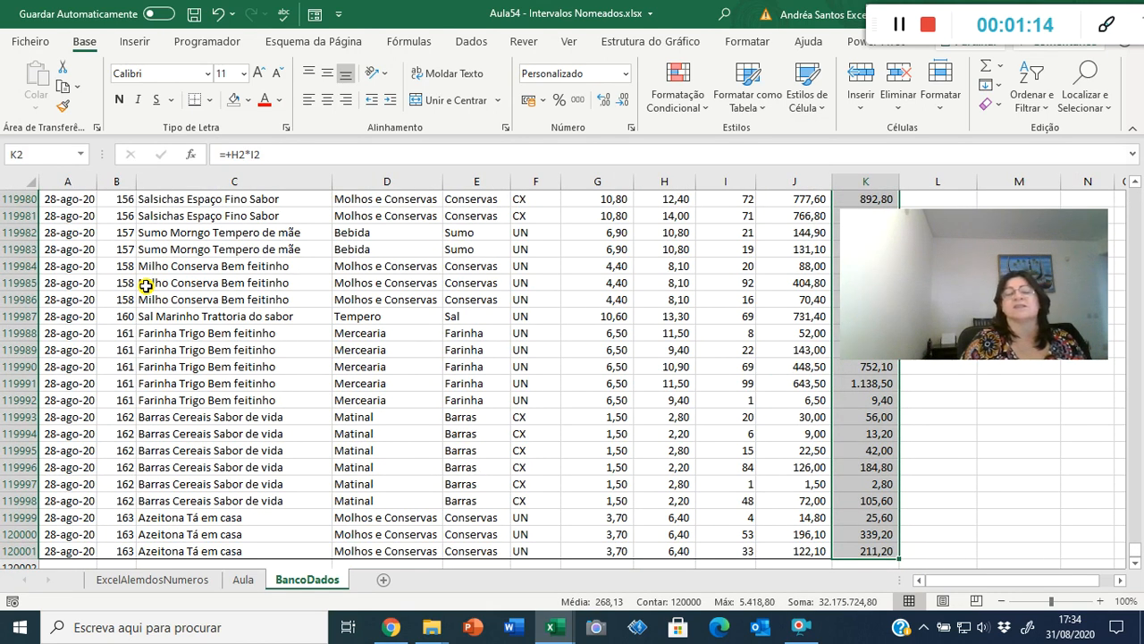
- Examine the cell references of several individual cells across the table on the BancoDados sheet
key("ctrl+shift+Up")
key("Up")
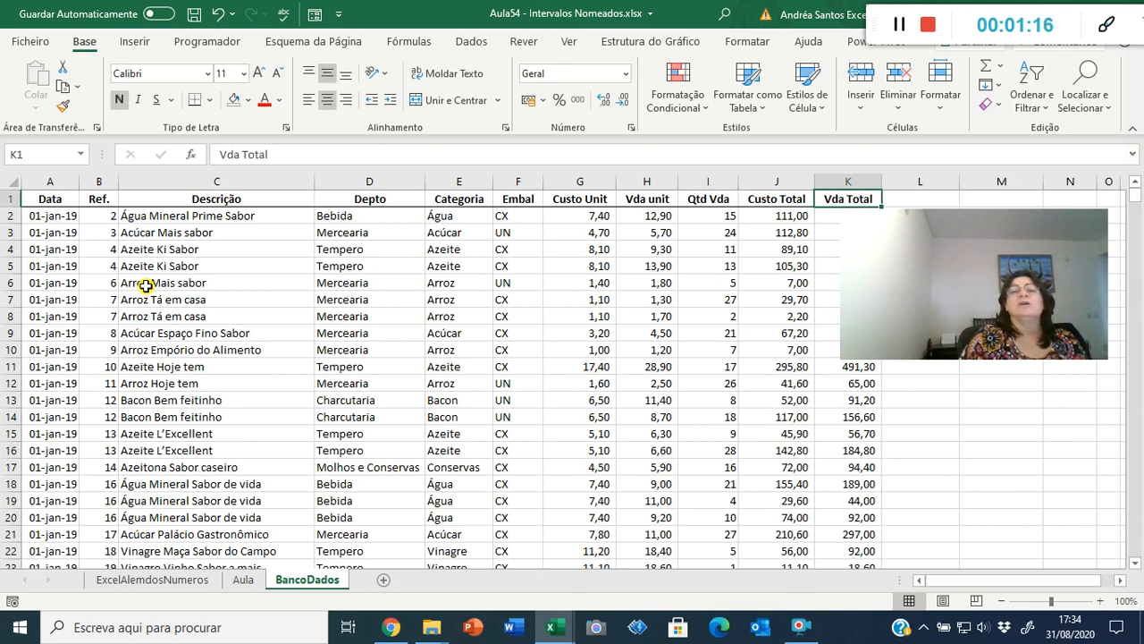
key("Home")
key("Down")
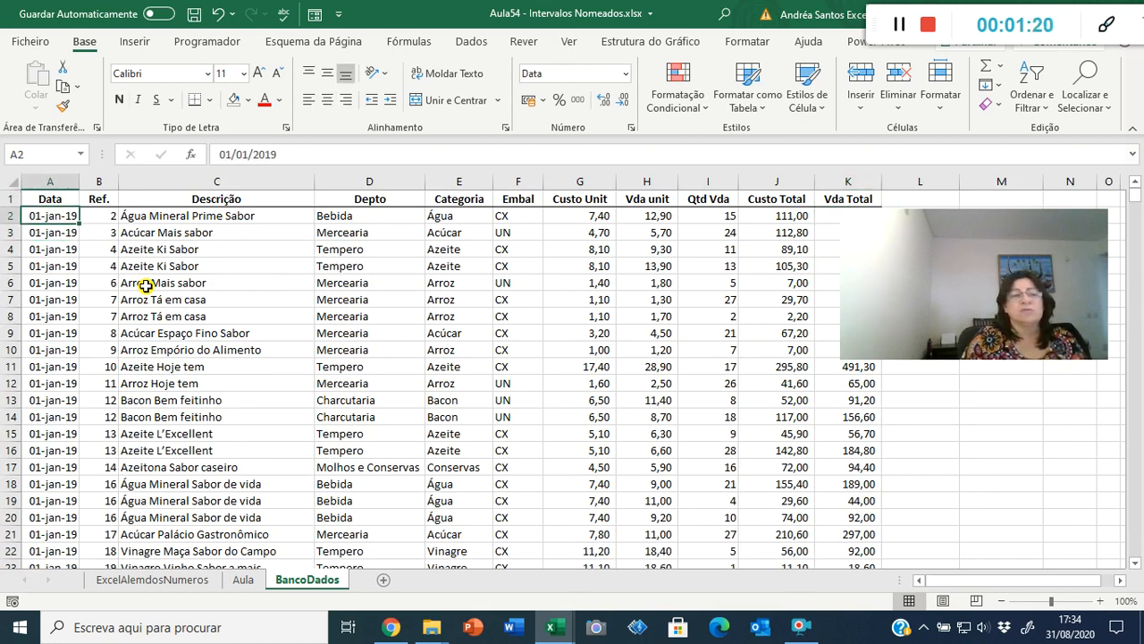
left_click(54, 234)
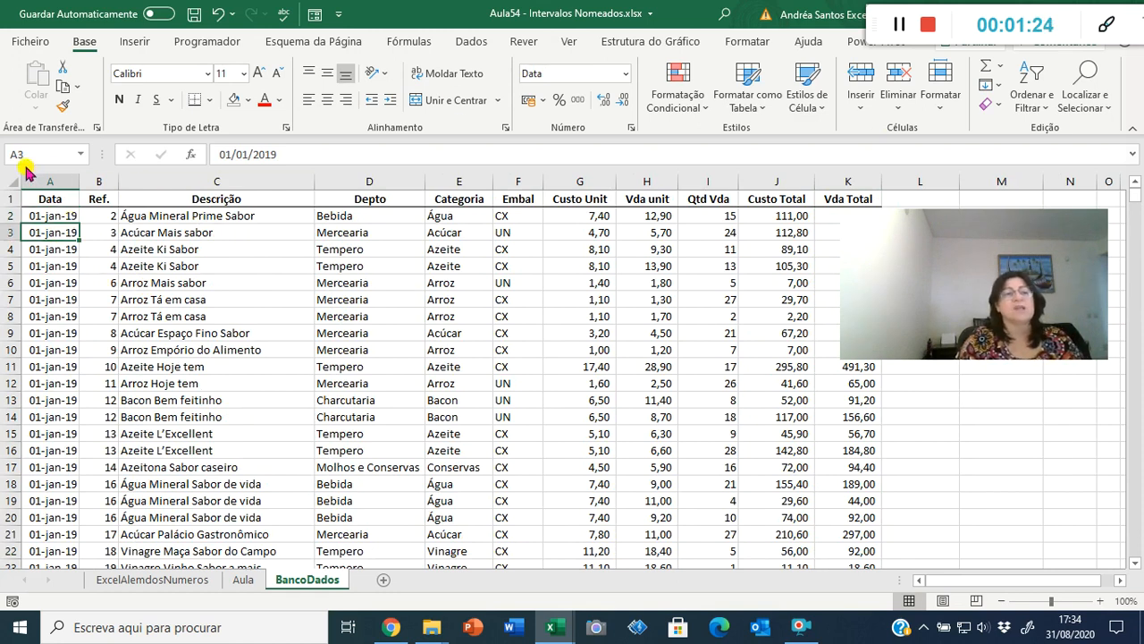
left_click(350, 232)
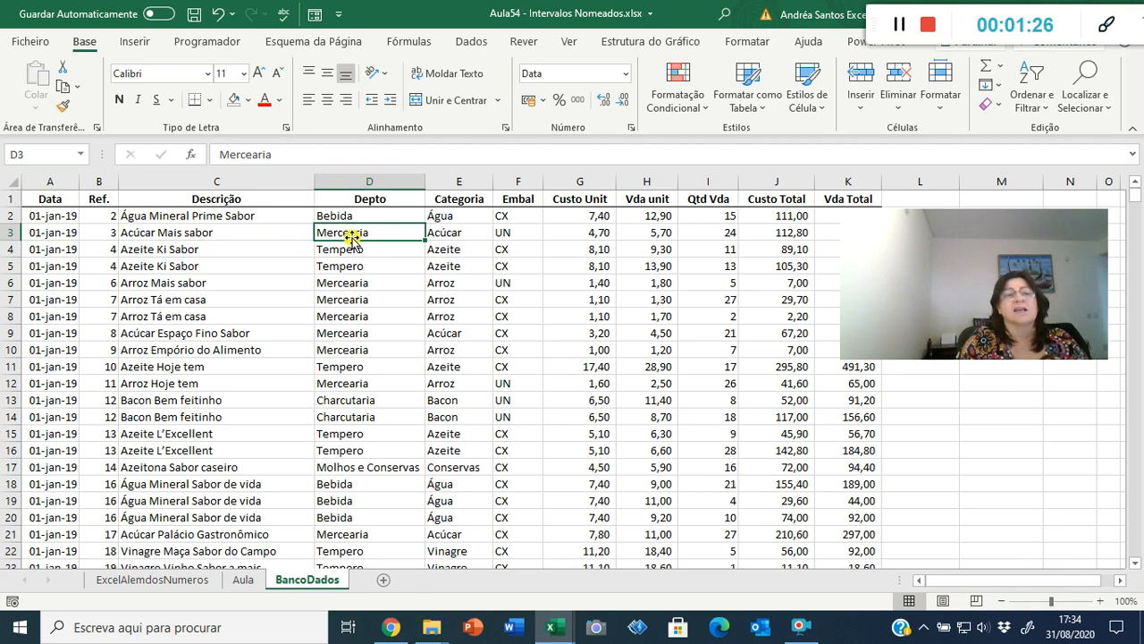
left_click(489, 265)
left_click(644, 316)
left_click(728, 281)
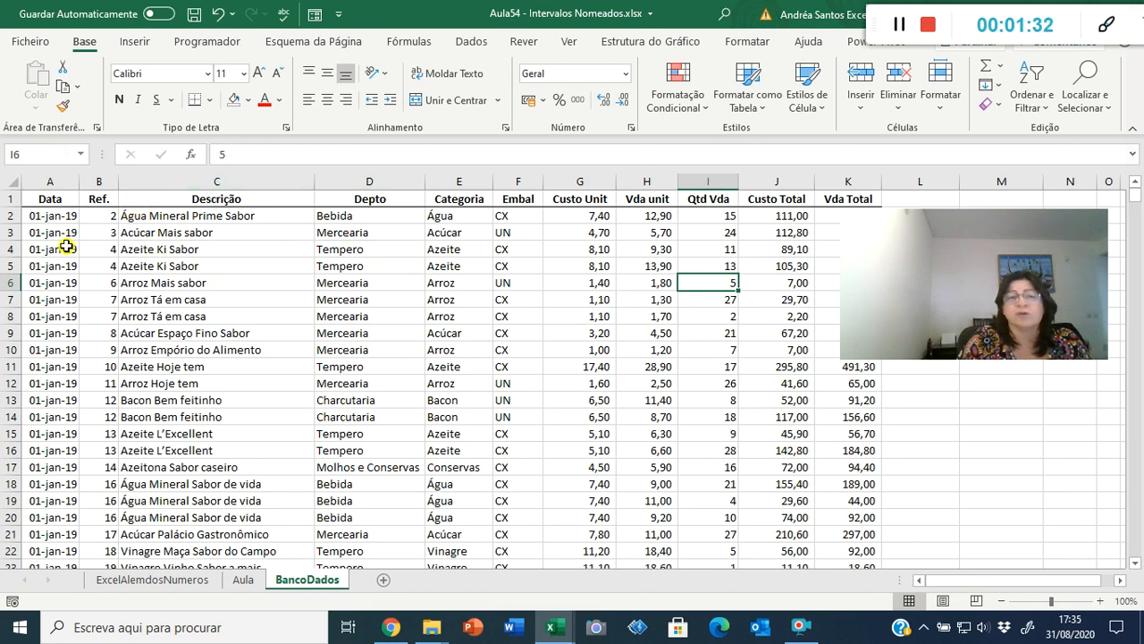
- Assign the name NomeDaCelula to the Descrição header cell C1
left_click(159, 200)
left_click(41, 154)
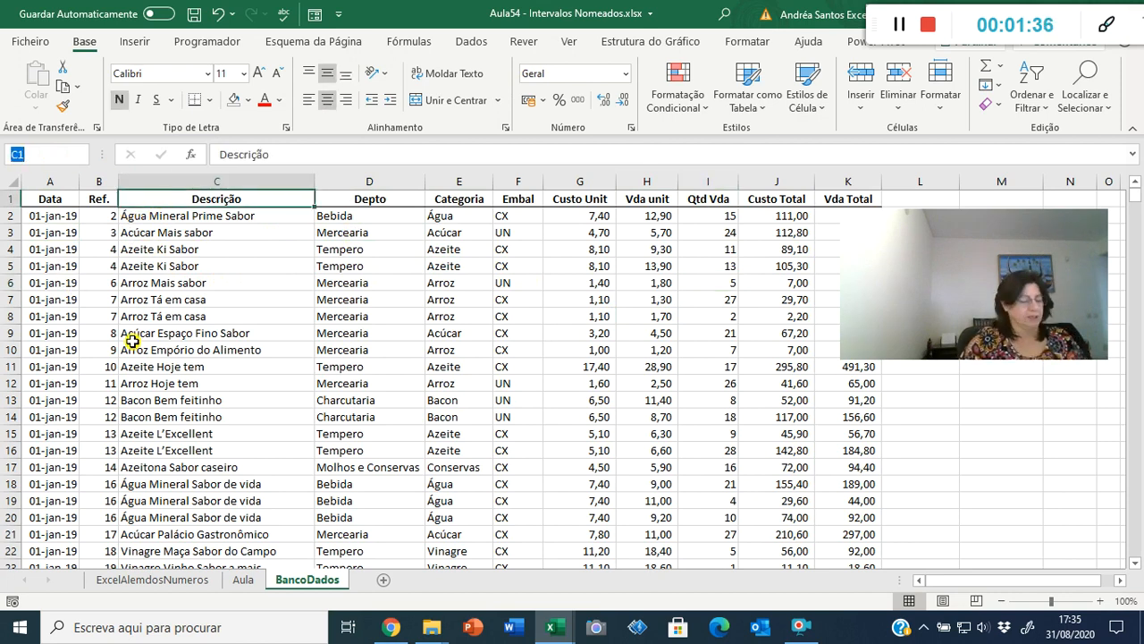
type("NomeDaCe")
type("lula")
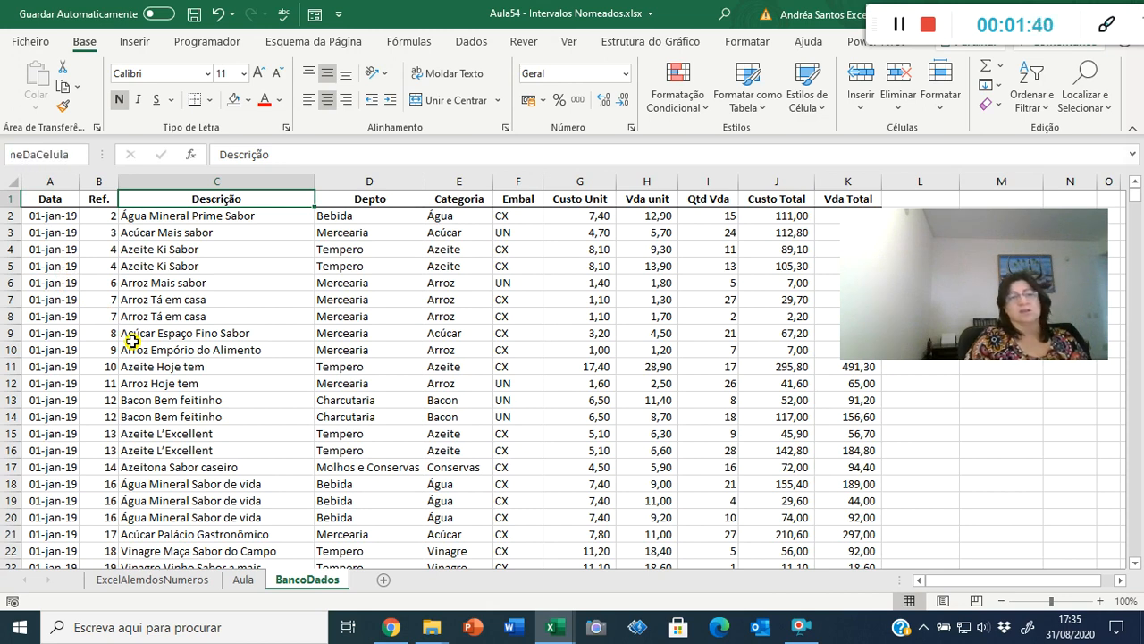
key("Return")
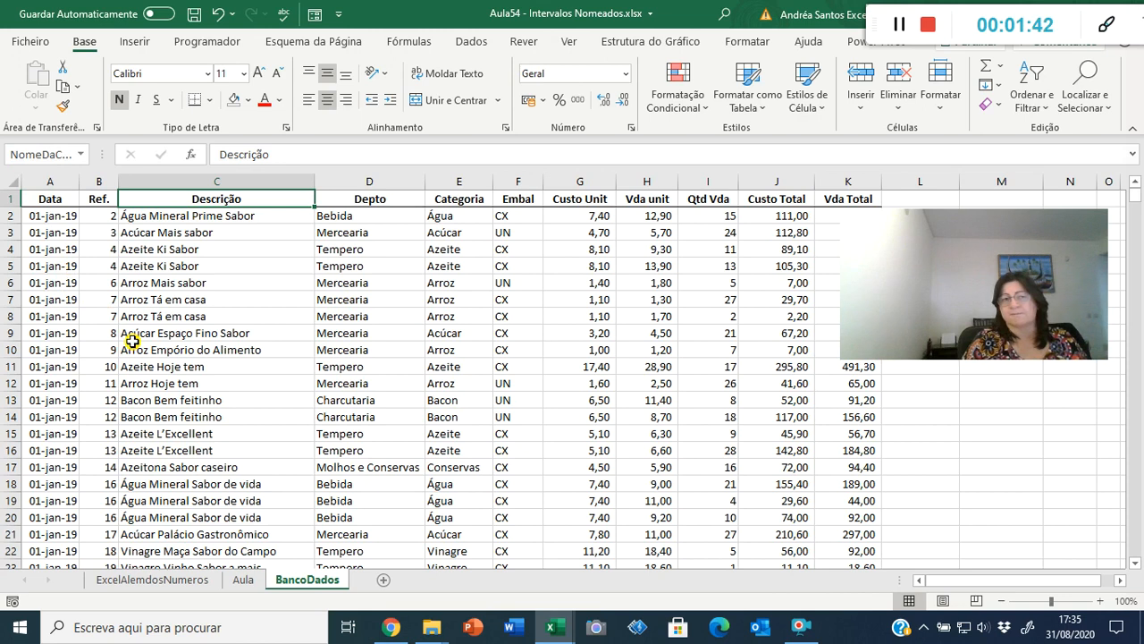
- Delete the defined name NomeDaCelula using the Name Manager
left_click(183, 250)
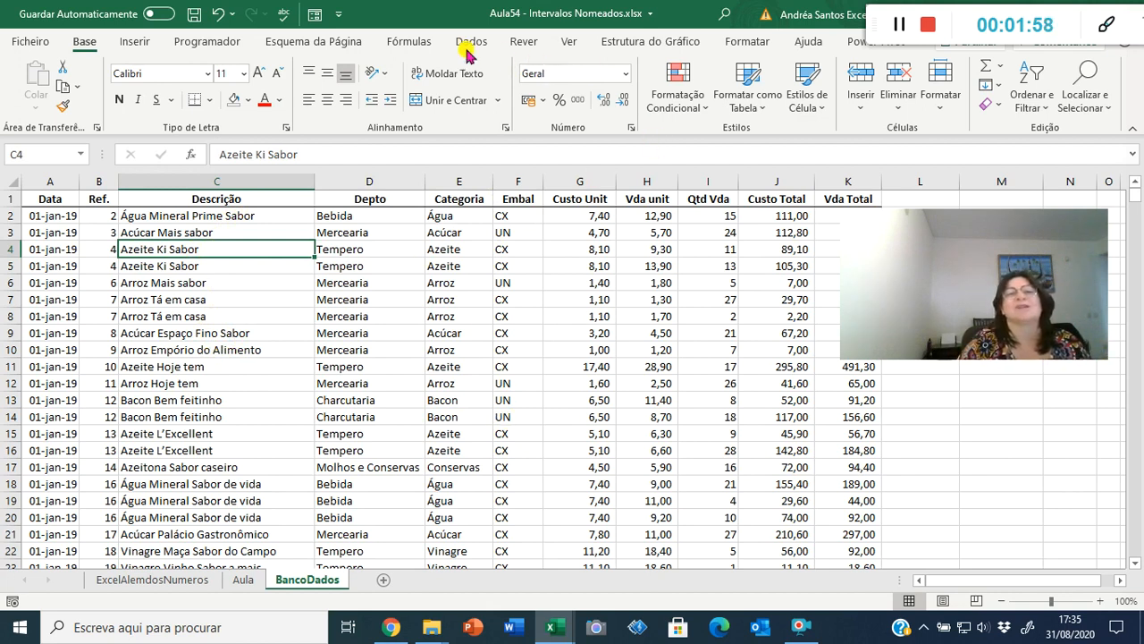
left_click(414, 42)
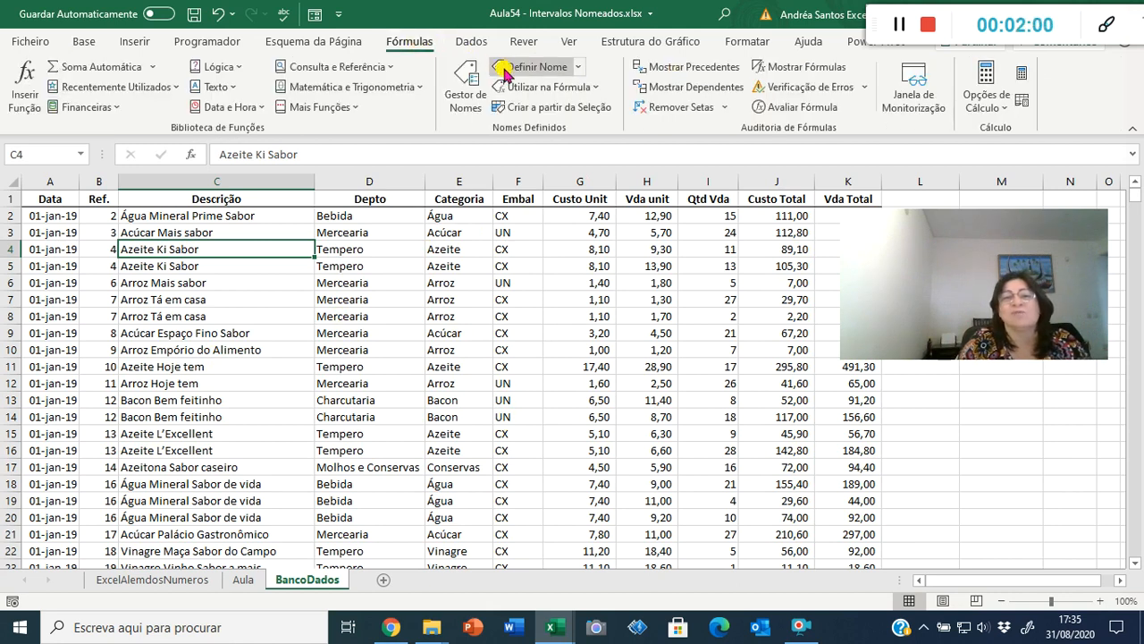
left_click(469, 103)
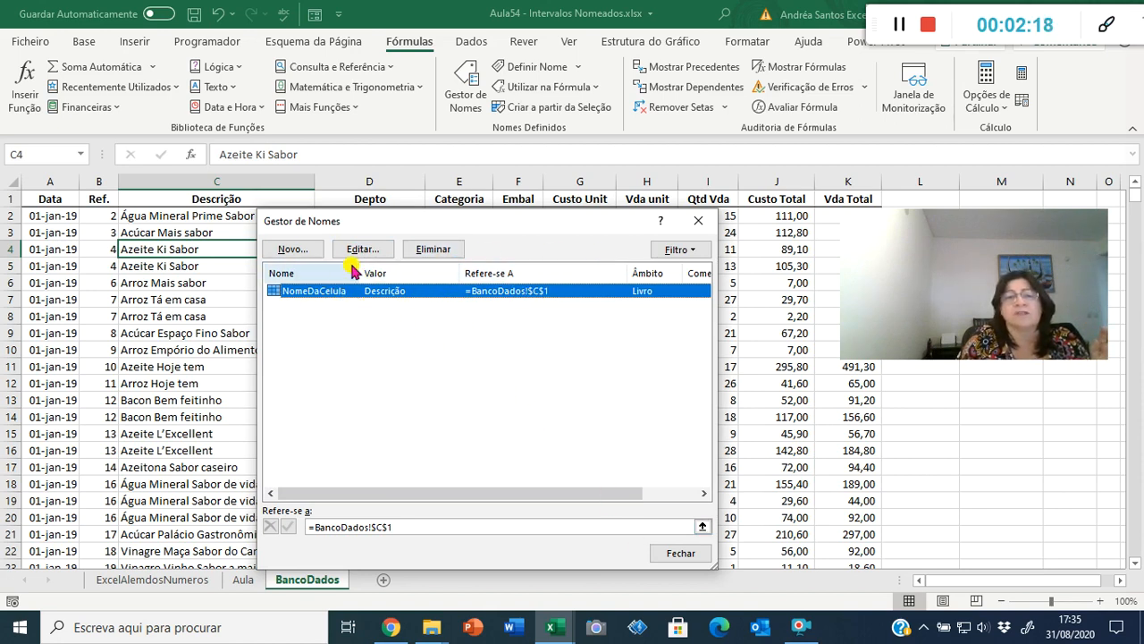
left_click(431, 249)
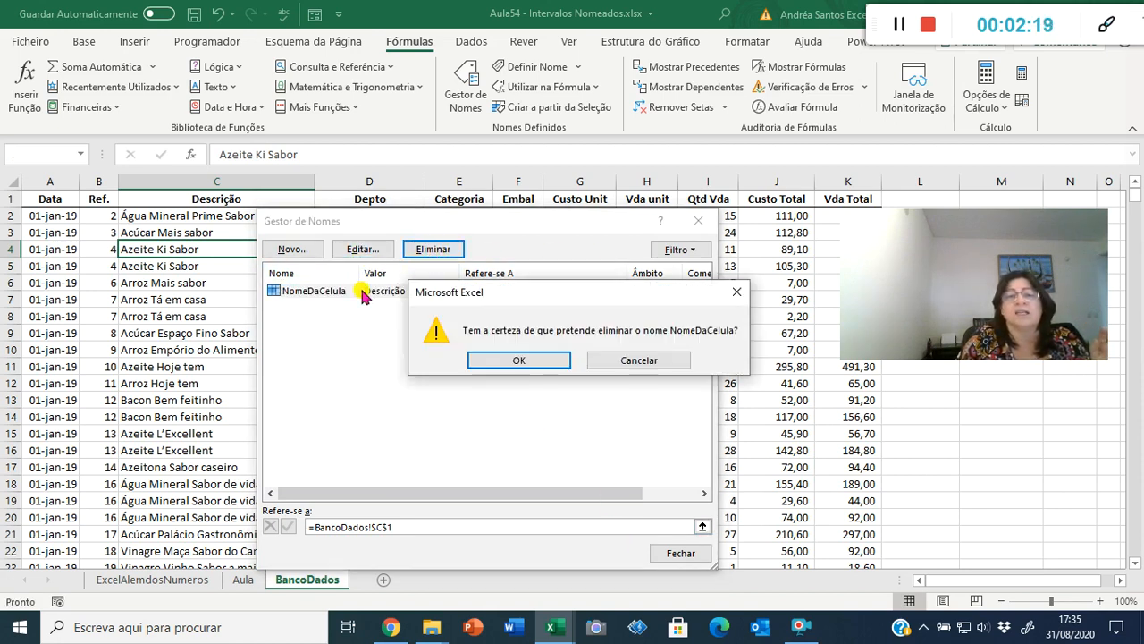
left_click(509, 361)
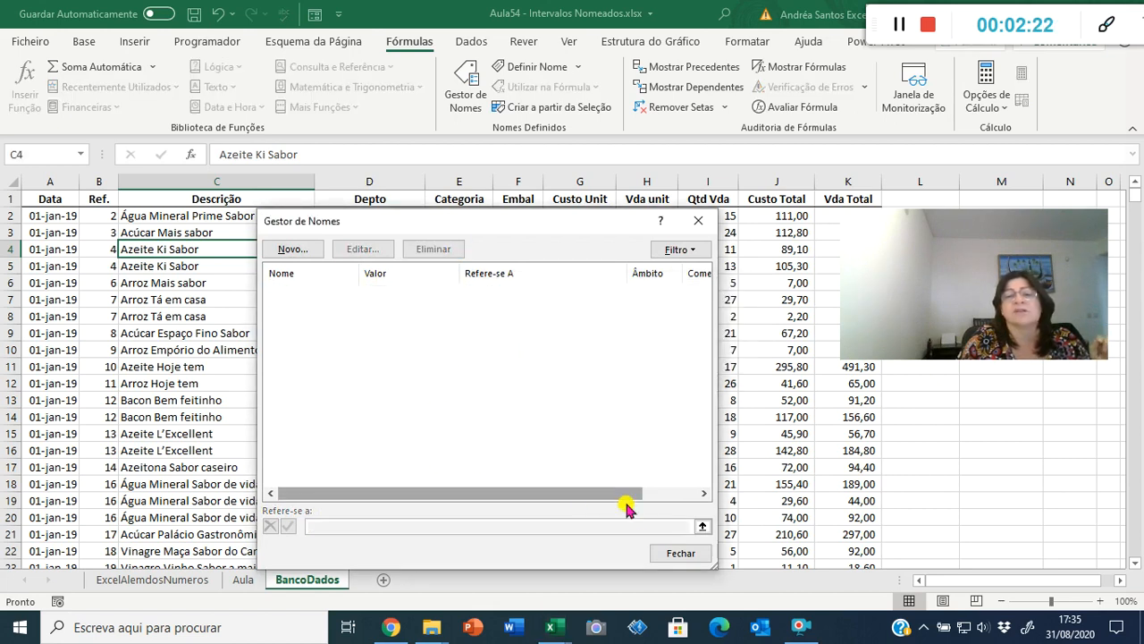
left_click(679, 554)
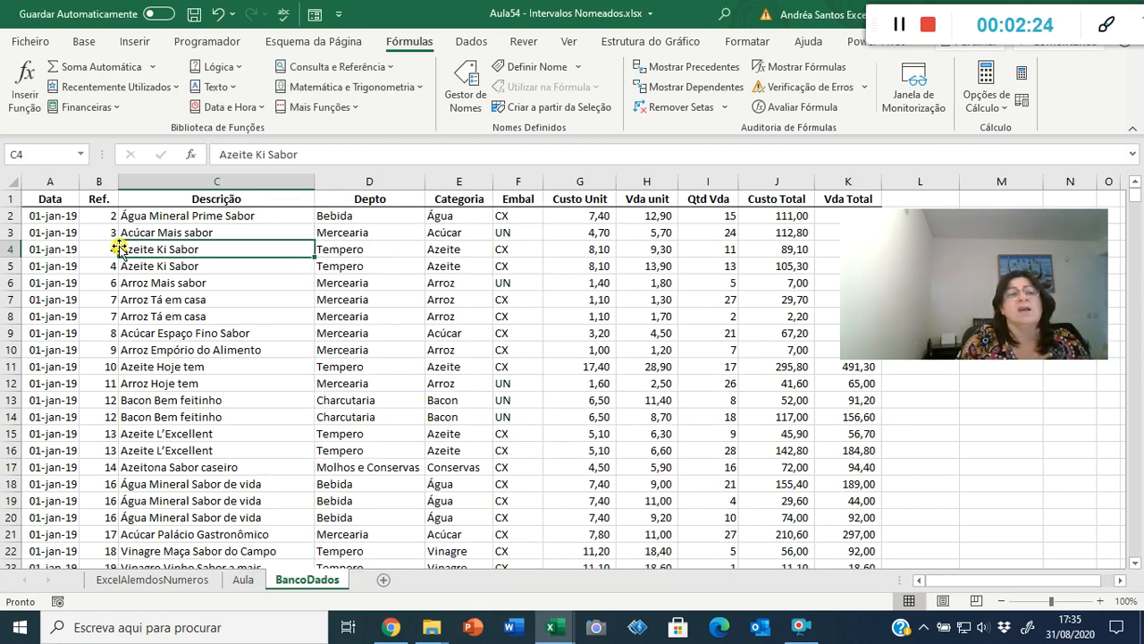
- Examine the extent of the Data column from its header down to the last filled row
left_click(41, 218)
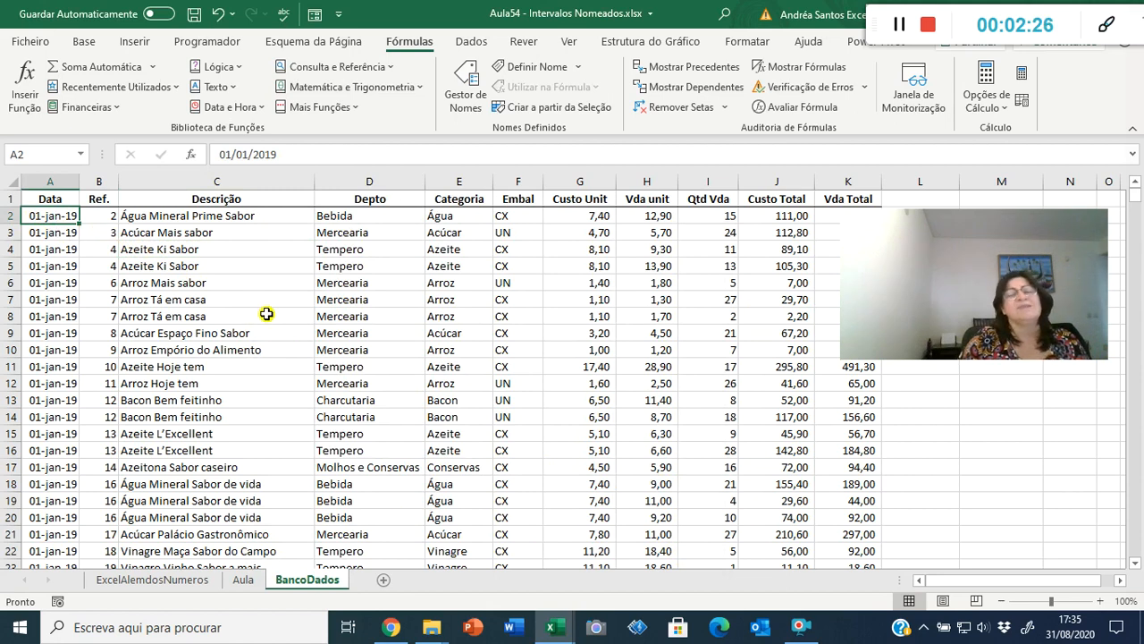
key("Up")
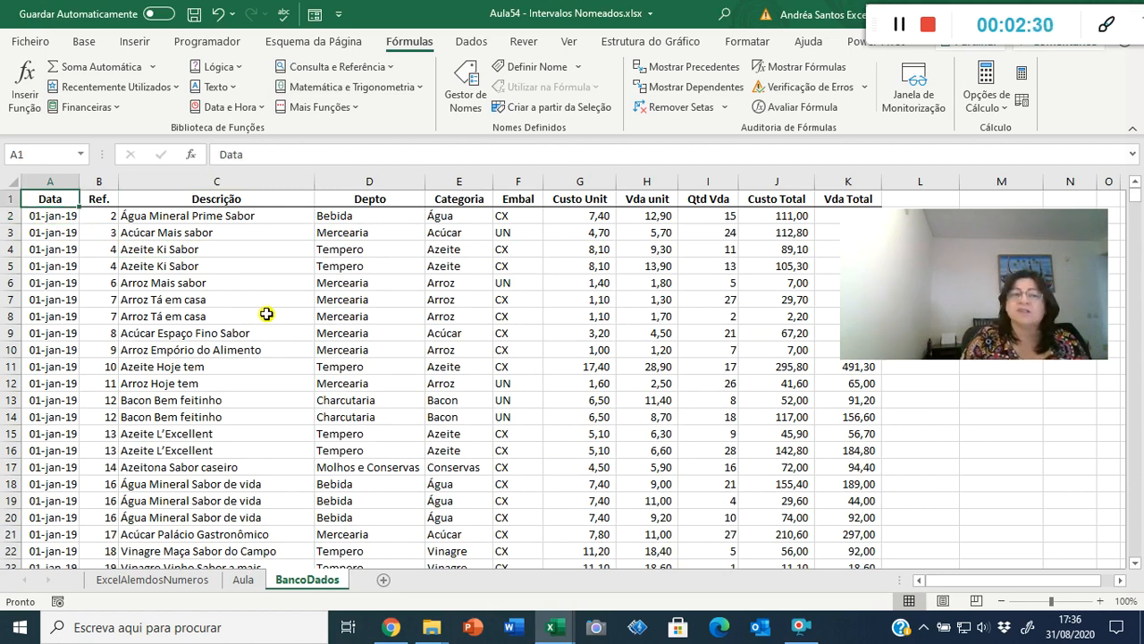
key("ctrl+shift+Down")
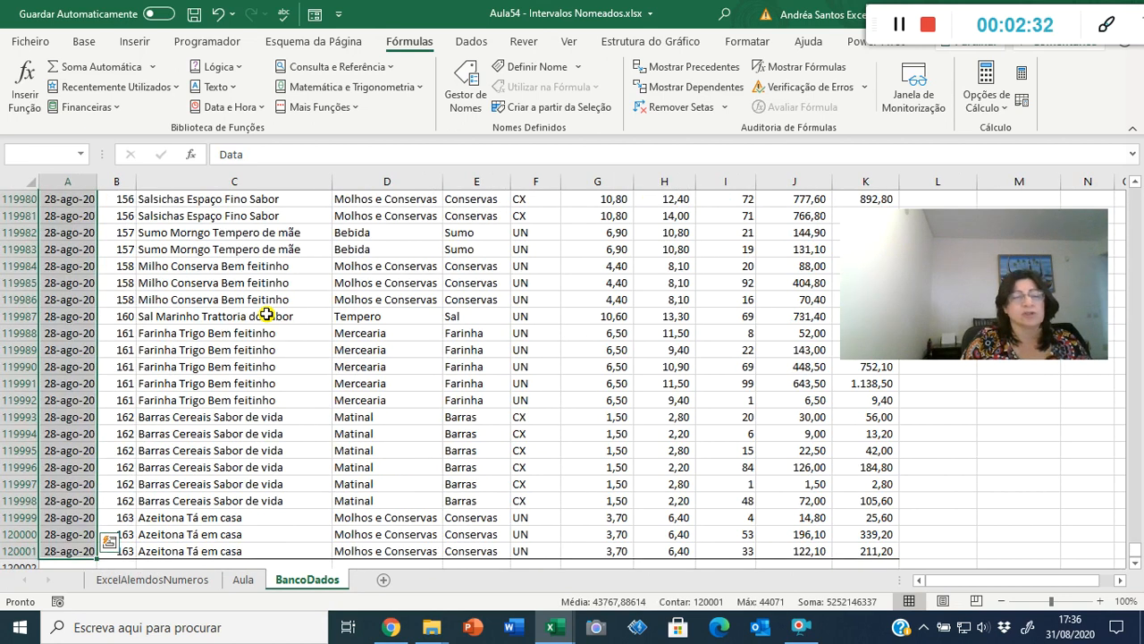
key("ctrl+Home")
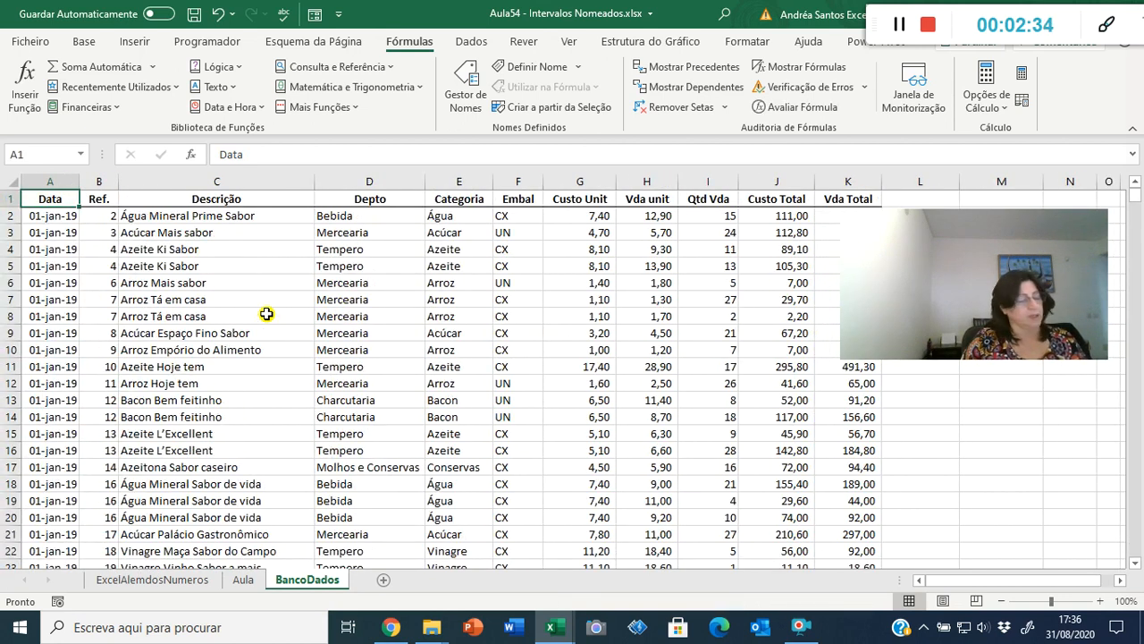
key("ctrl+Down")
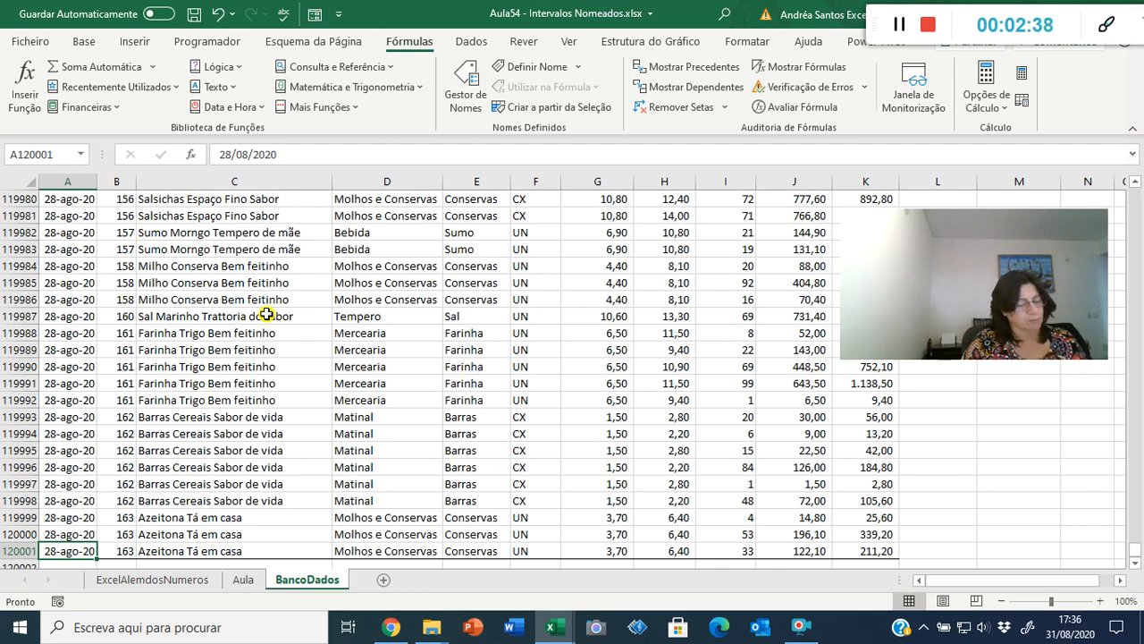
key("ctrl+Home")
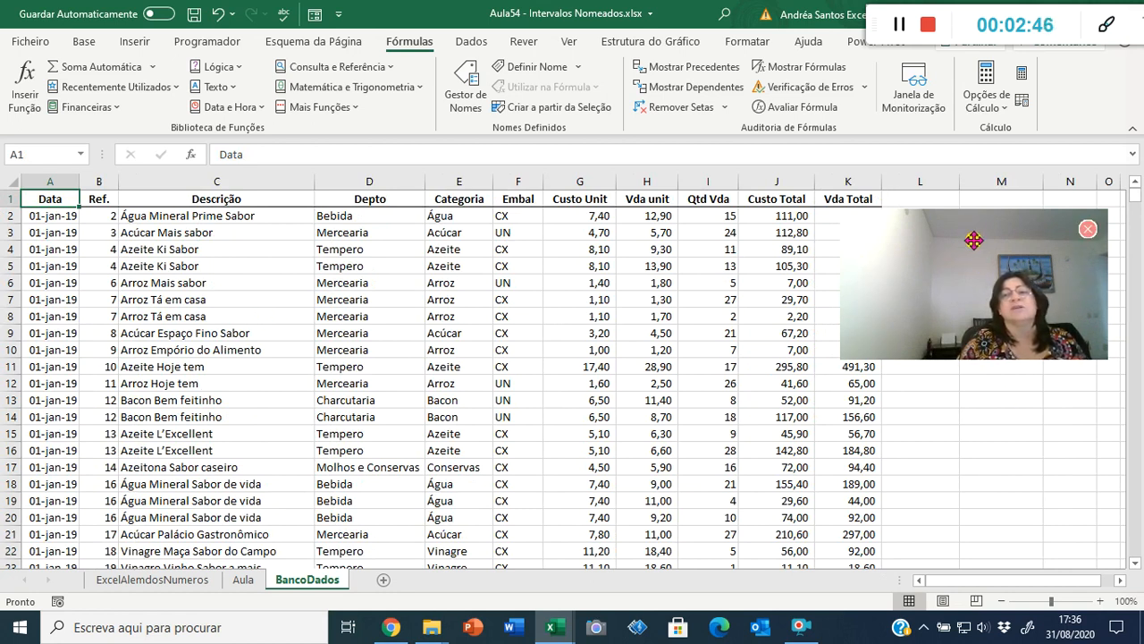
left_click_drag(971, 235, 1007, 224)
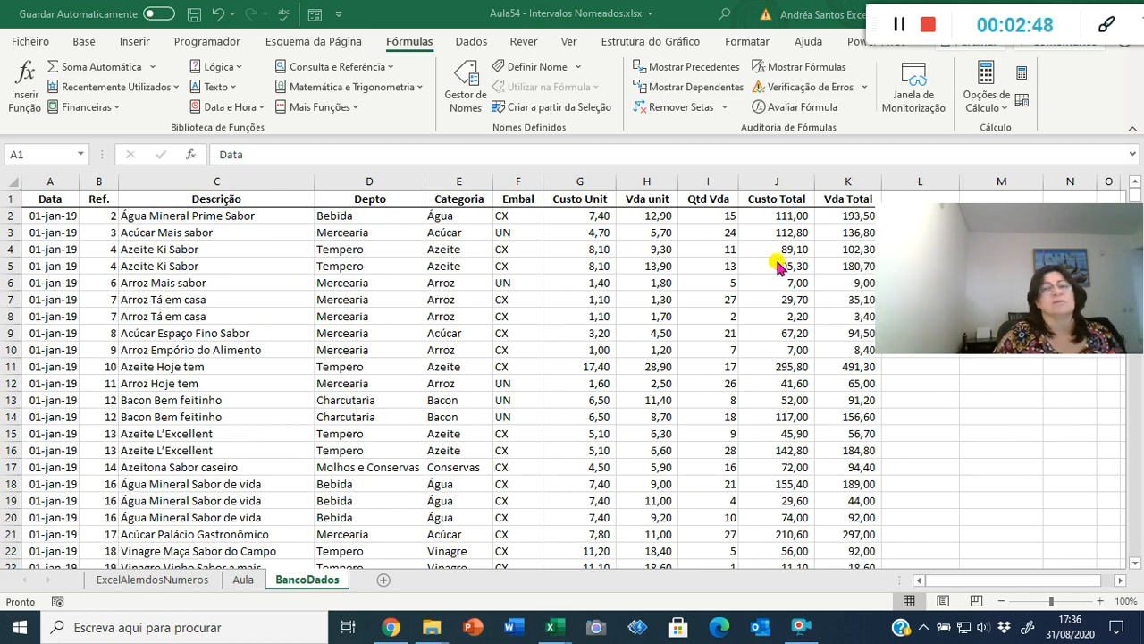
- Define the workbook-scope name BD for the whole table, A1:K120001, on the BancoDados sheet
left_click(76, 200)
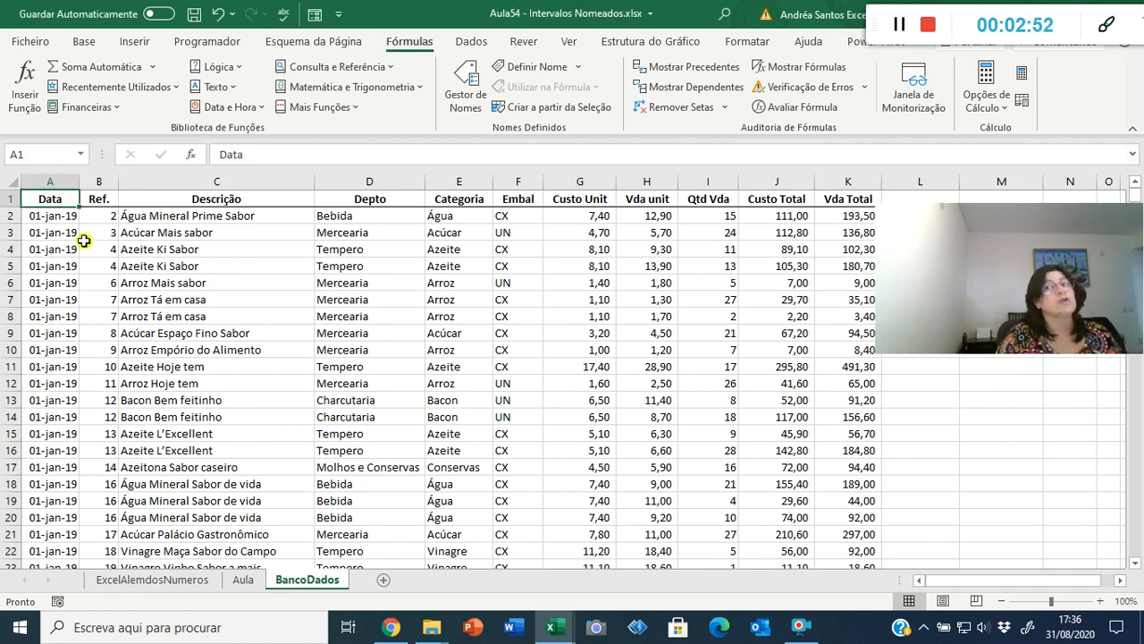
key("ctrl+shift+Down")
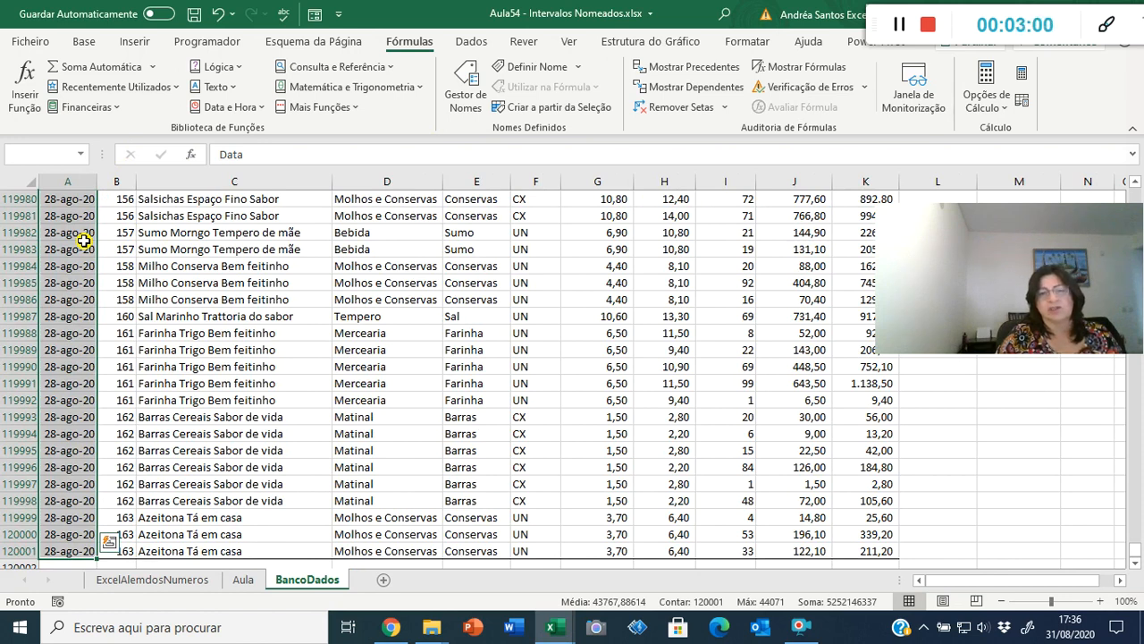
key("ctrl+shift+Right")
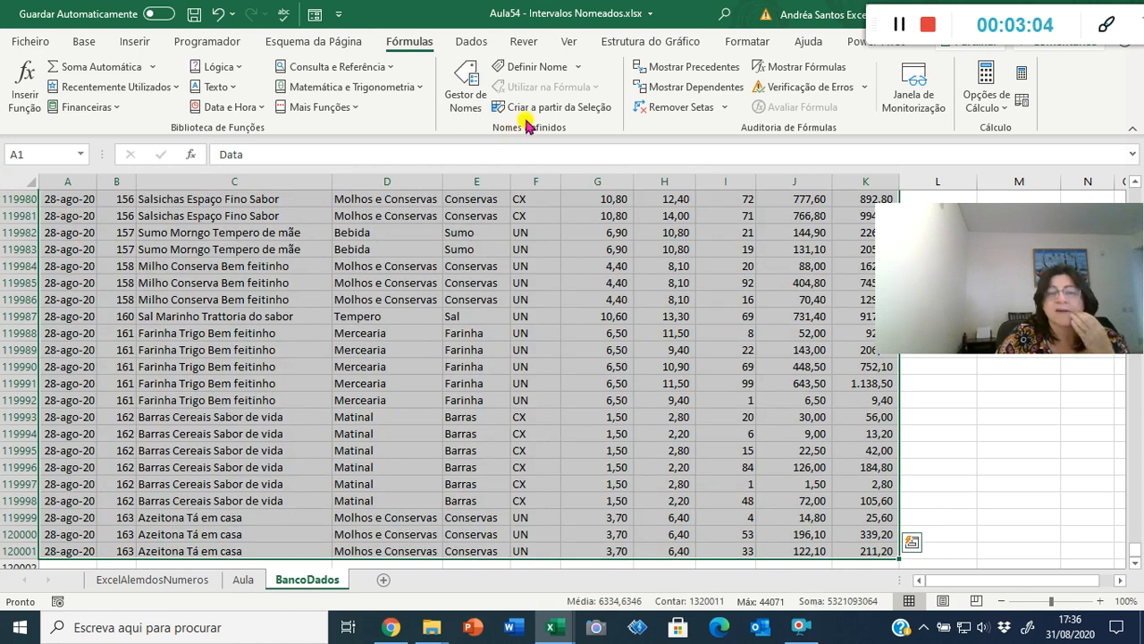
left_click(536, 68)
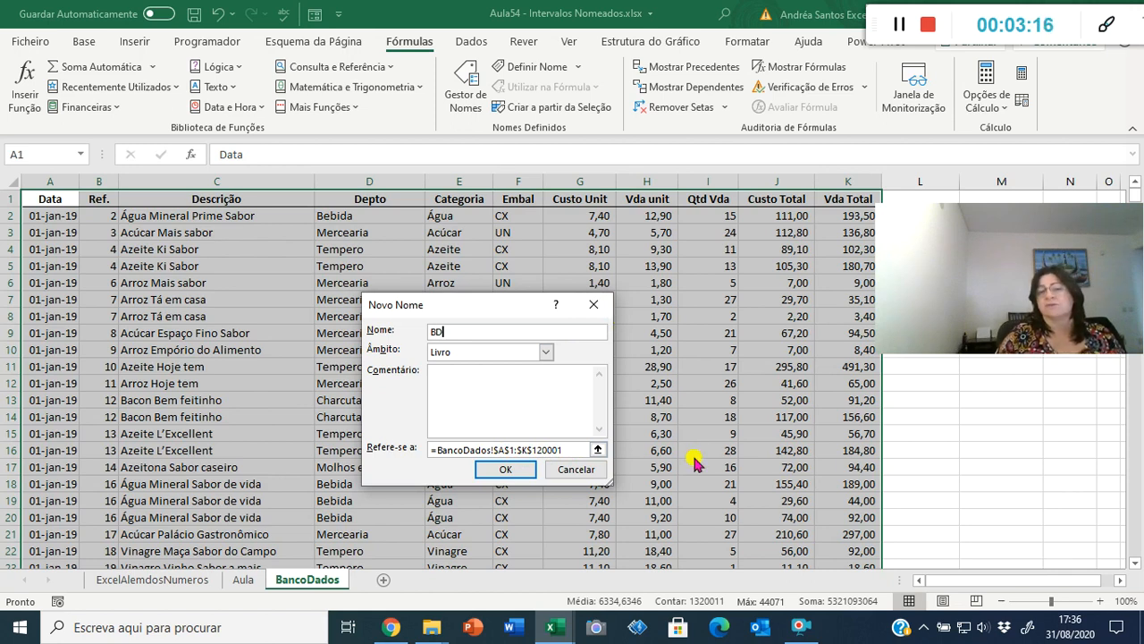
left_click(503, 468)
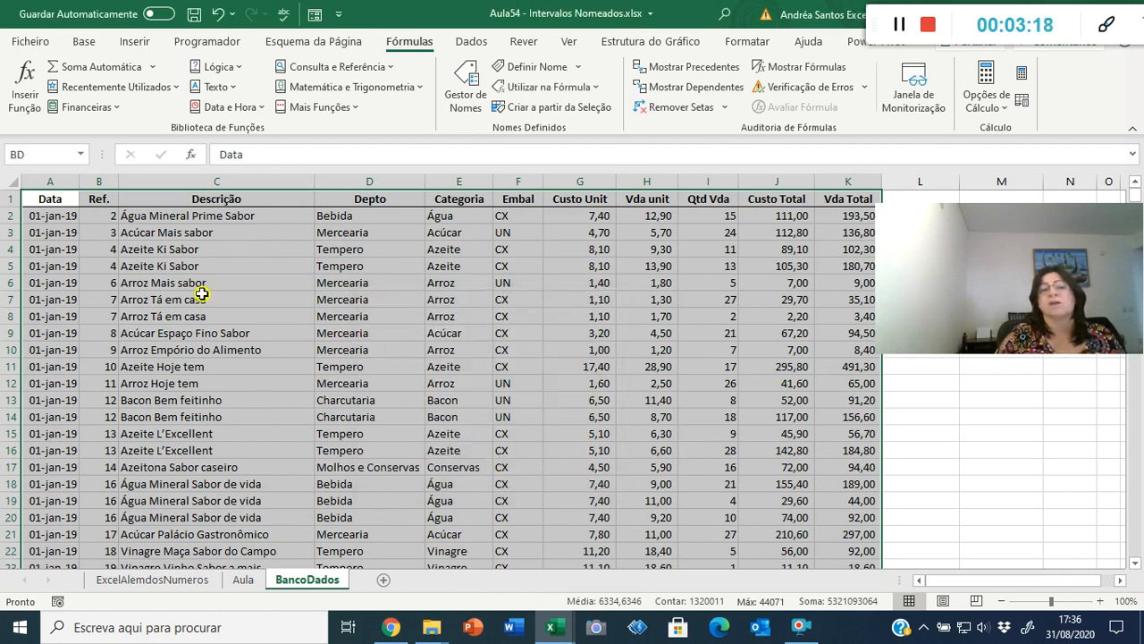
- Review the range and scope of the defined name BD in the Name Manager
left_click(179, 271)
left_click(179, 230)
left_click(367, 231)
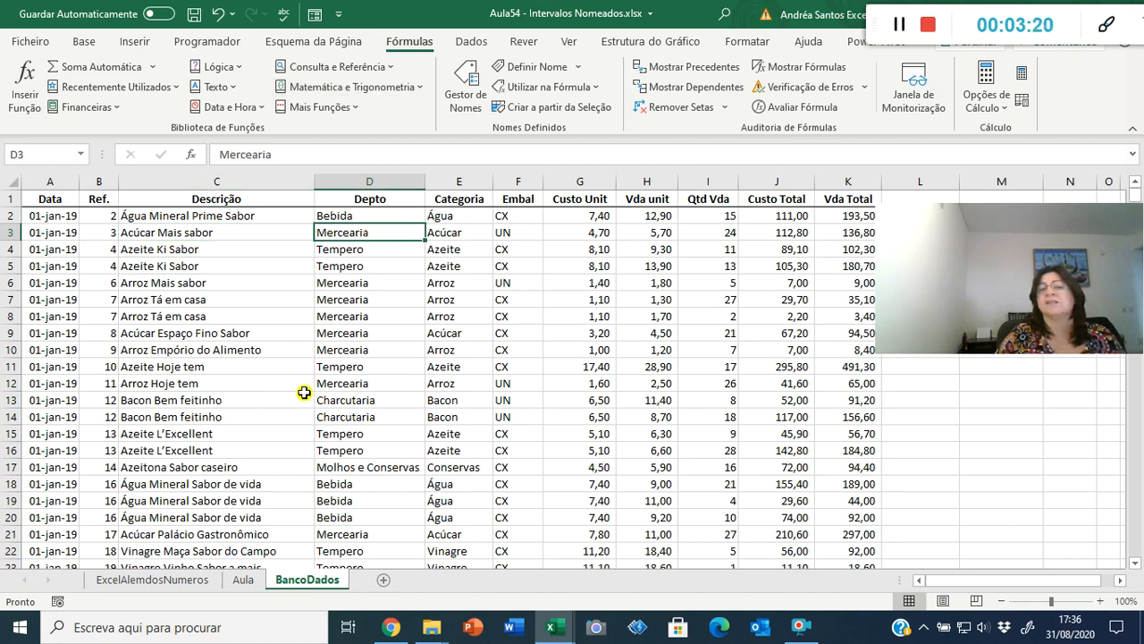
left_click(447, 299)
left_click(608, 268)
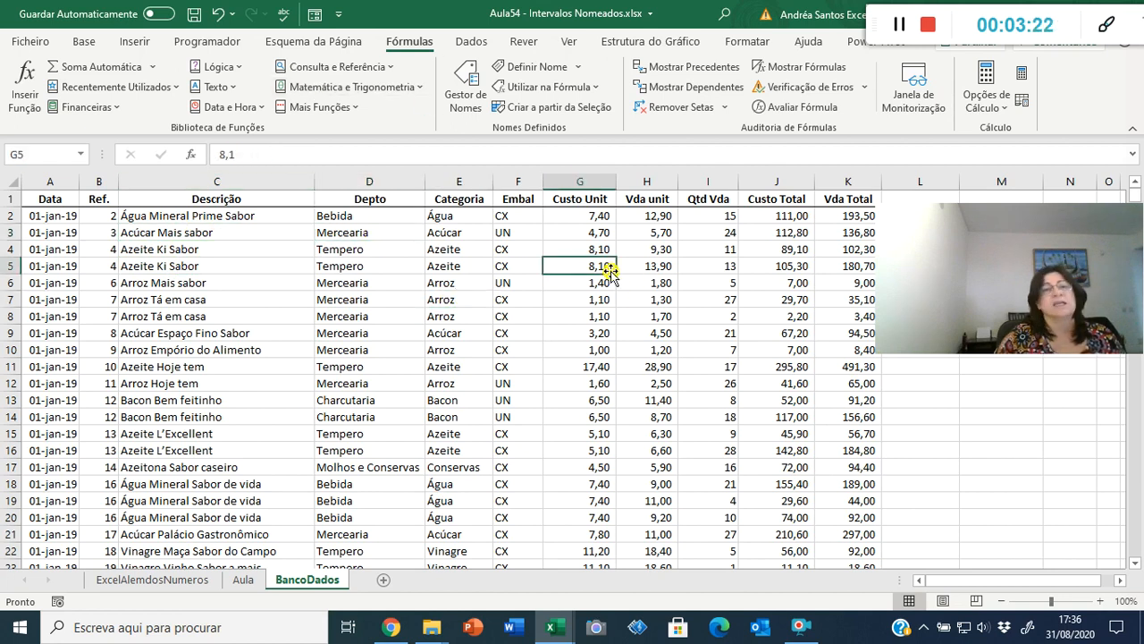
left_click(465, 88)
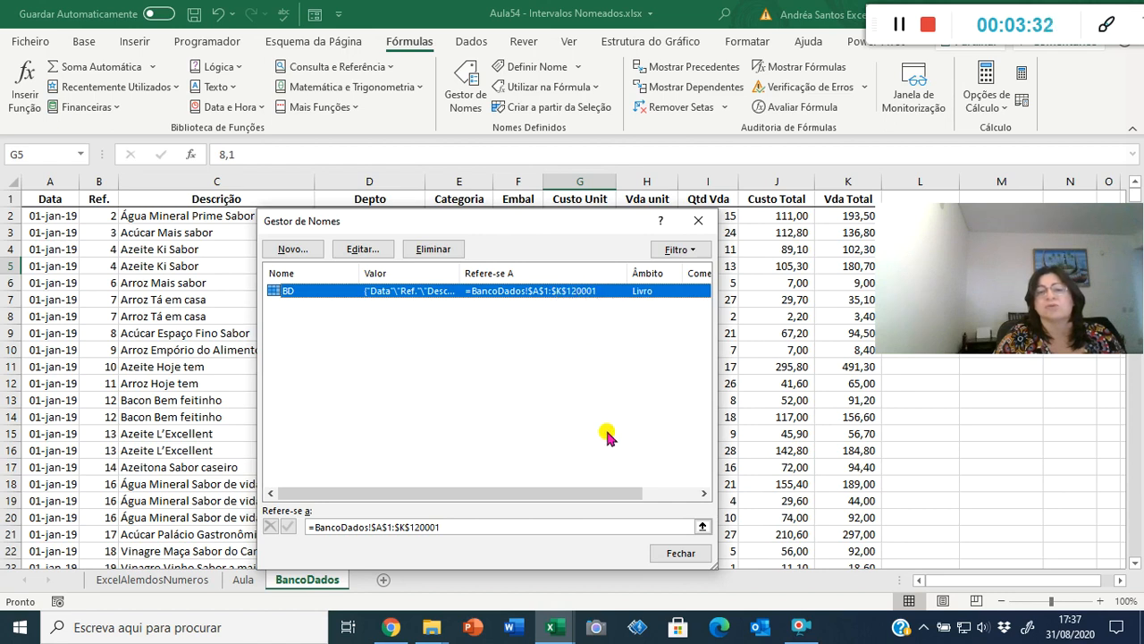
left_click(710, 224)
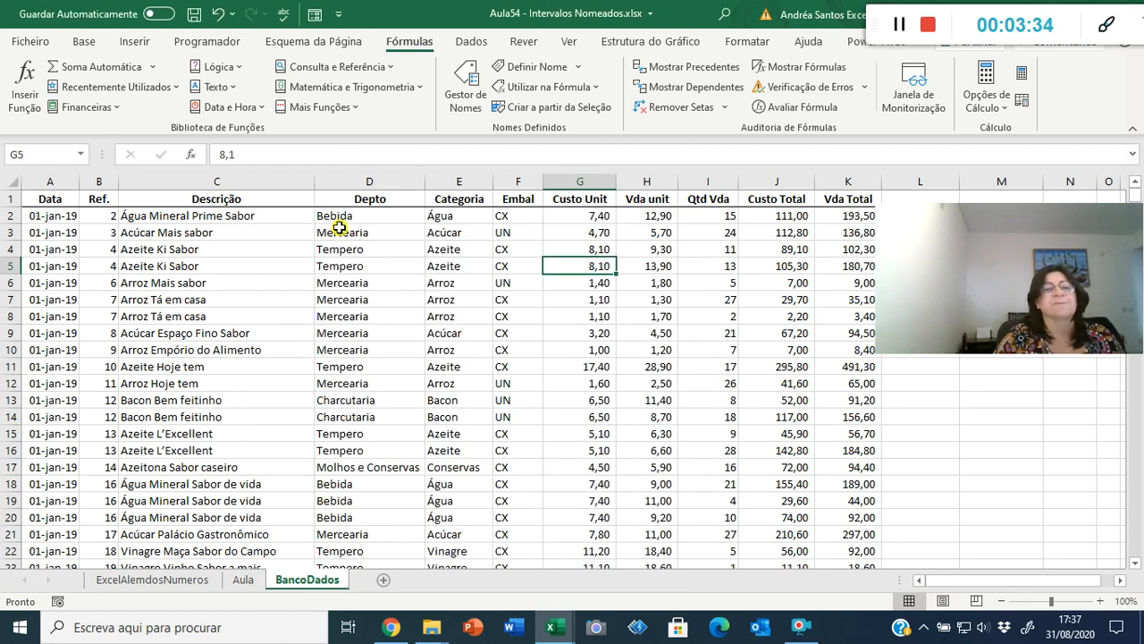
left_click(288, 232)
left_click(267, 331)
left_click(225, 261)
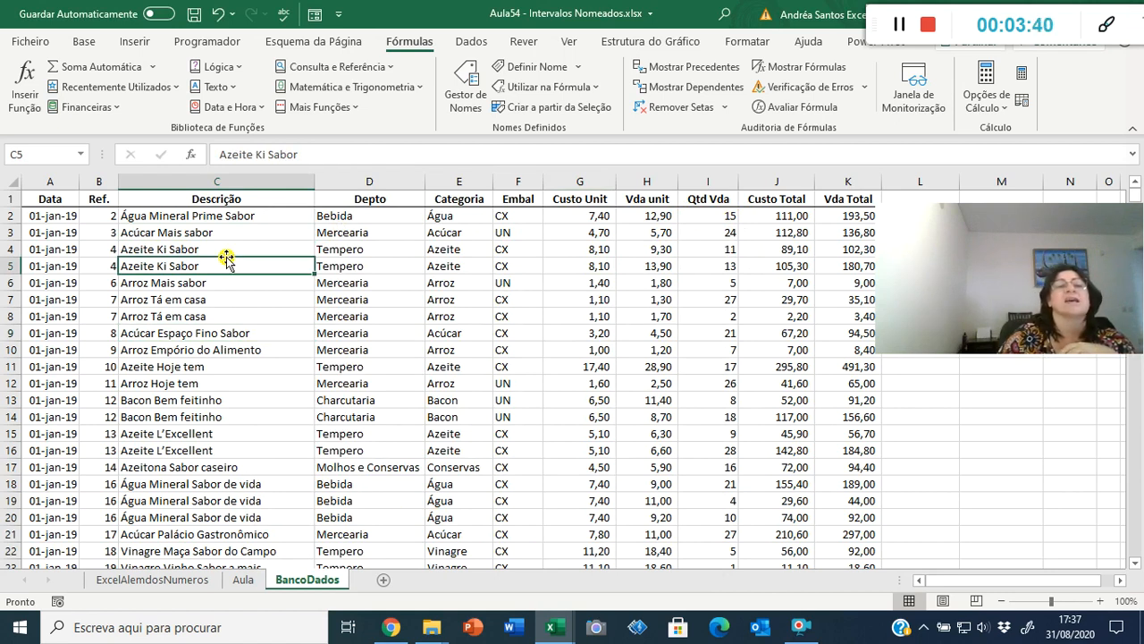
left_click(58, 200)
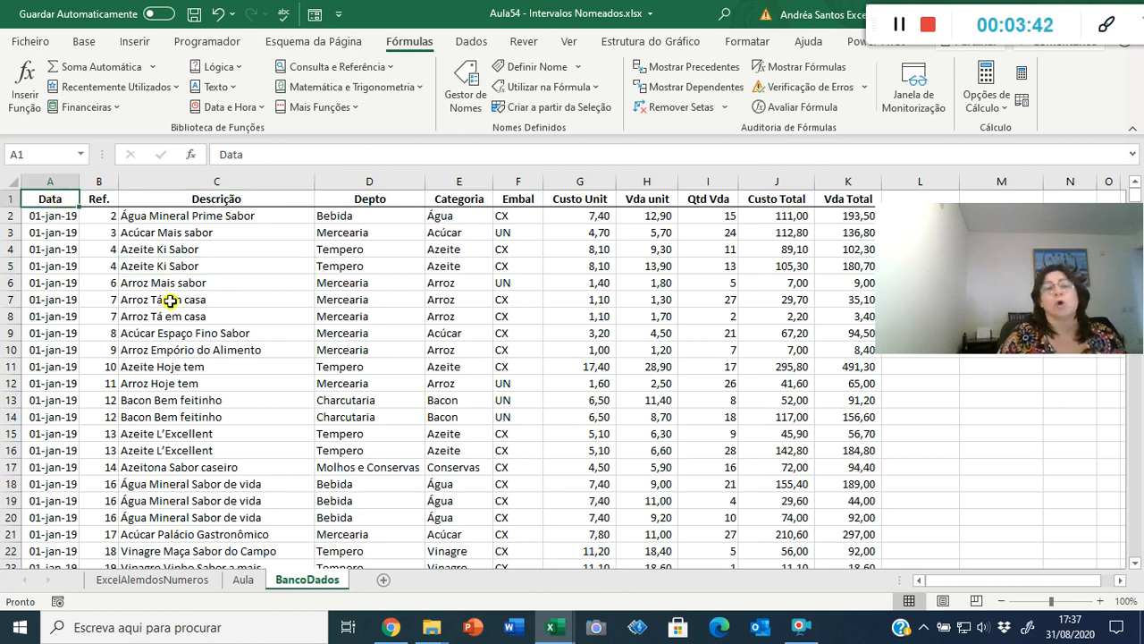
key("Down")
key("Up")
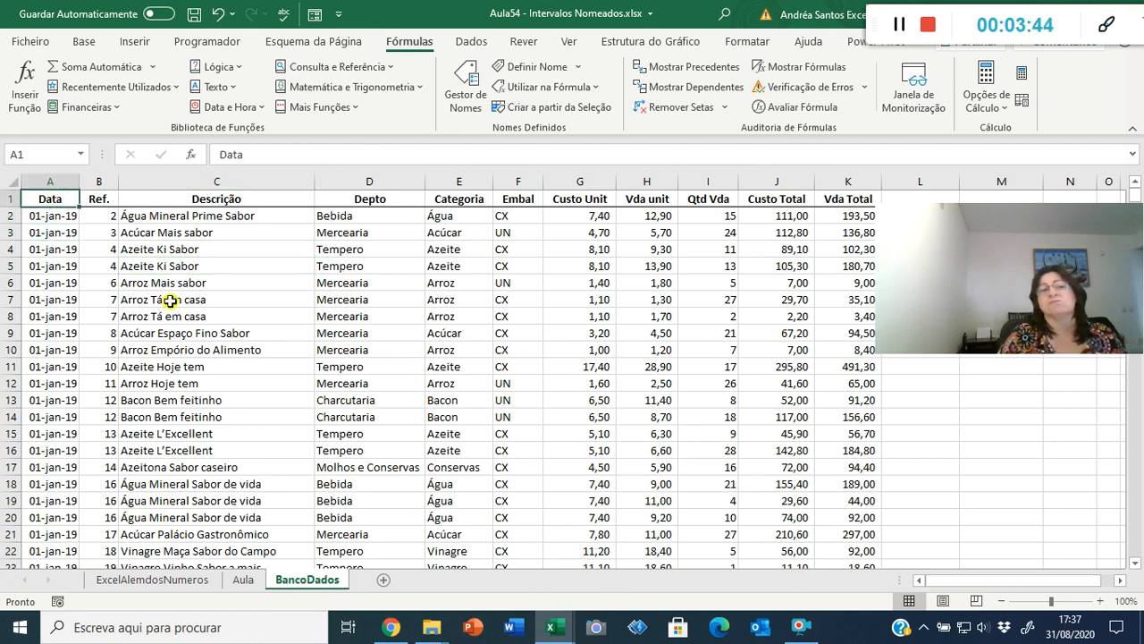
key("ctrl+shift+Down")
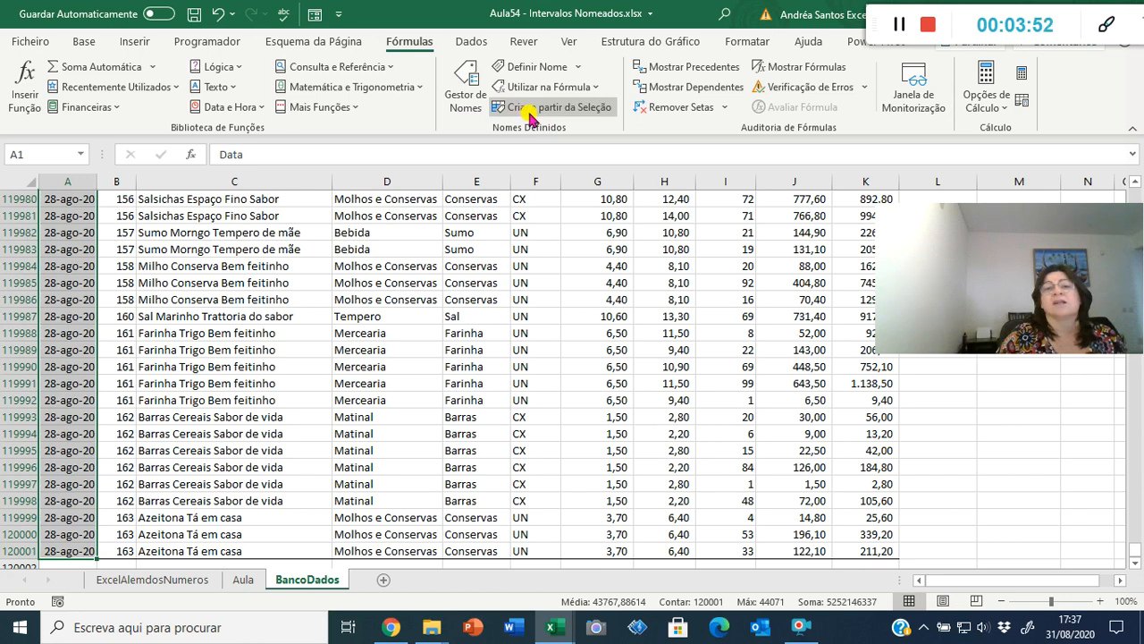
left_click(535, 66)
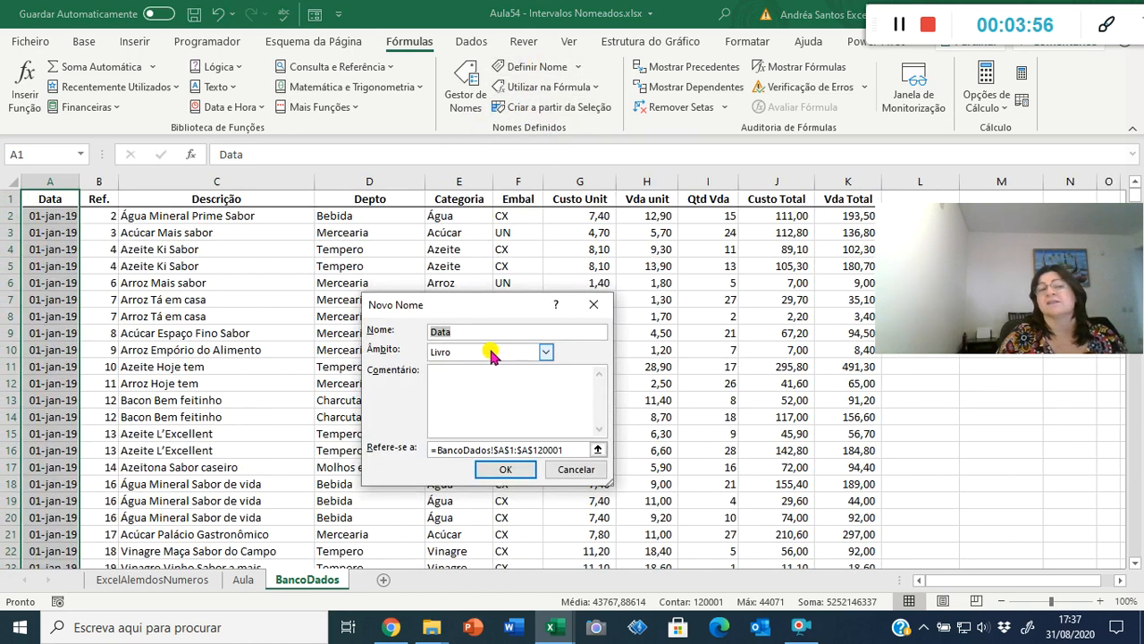
key("Escape")
- Create defined names for every column of the whole BancoDados table, using only the header labels in the top row
key("ctrl+Home")
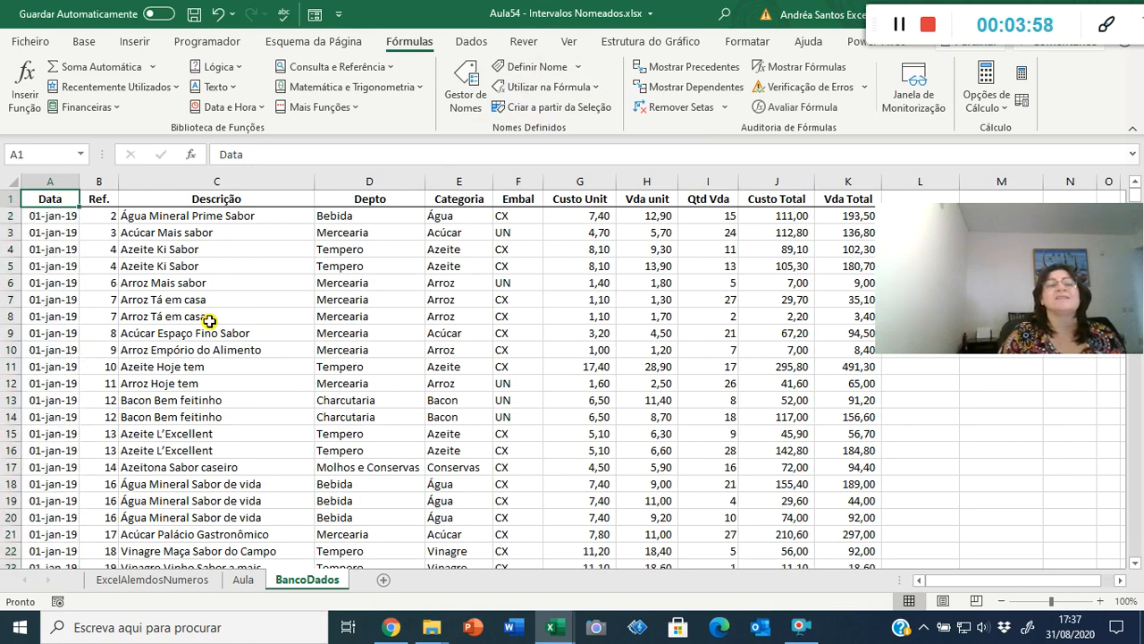
key("ctrl+shift+End")
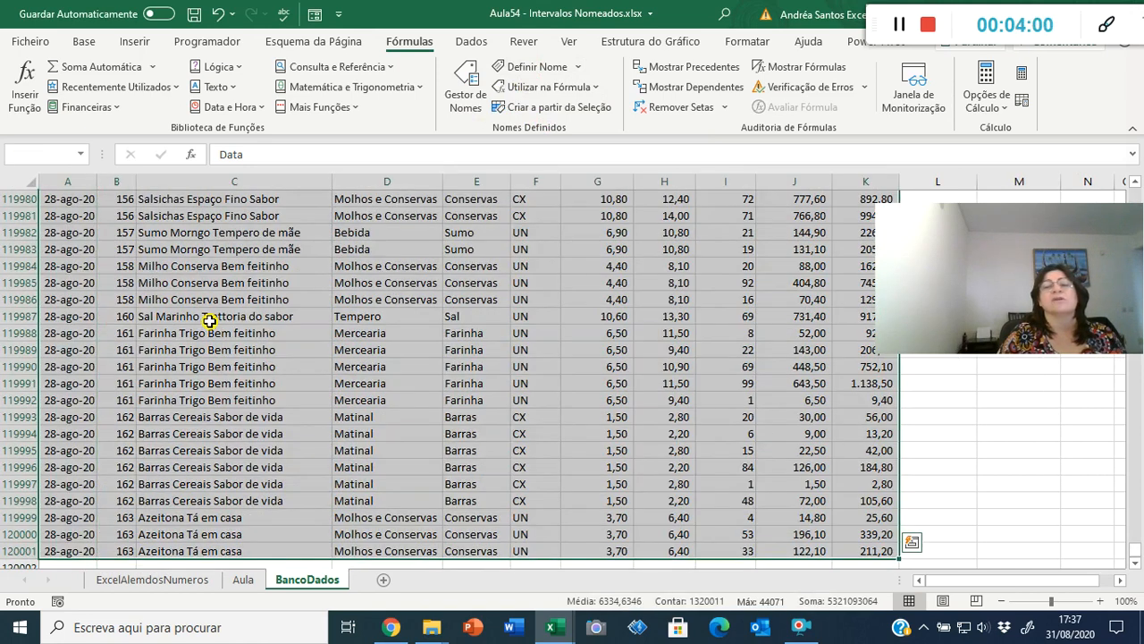
scroll(209, 321, "up", 20)
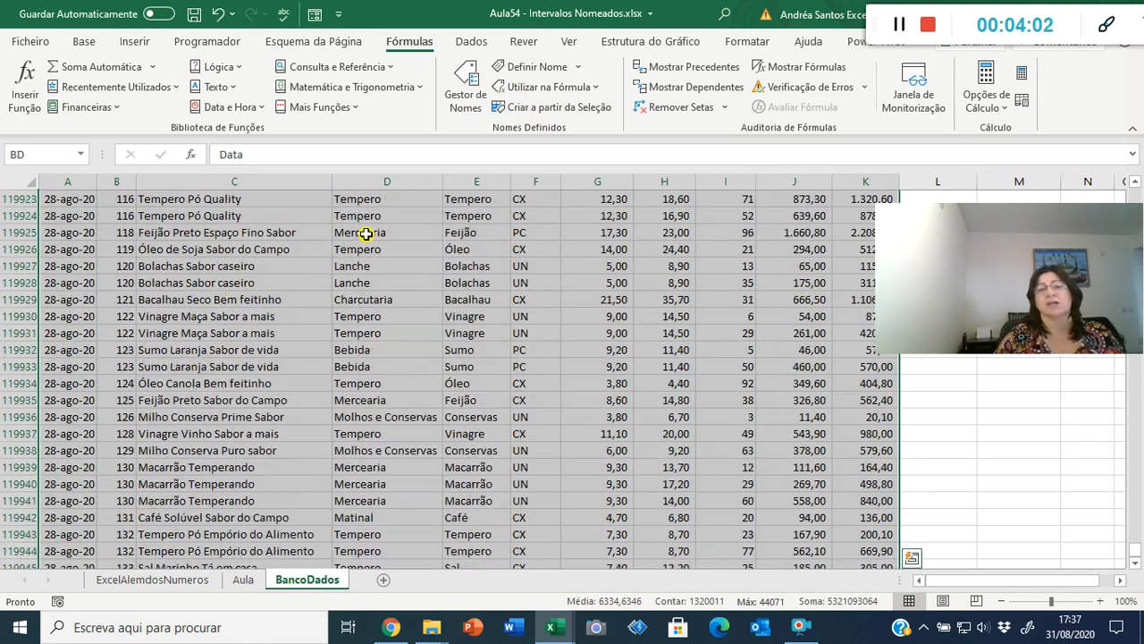
scroll(496, 175, "up", 13)
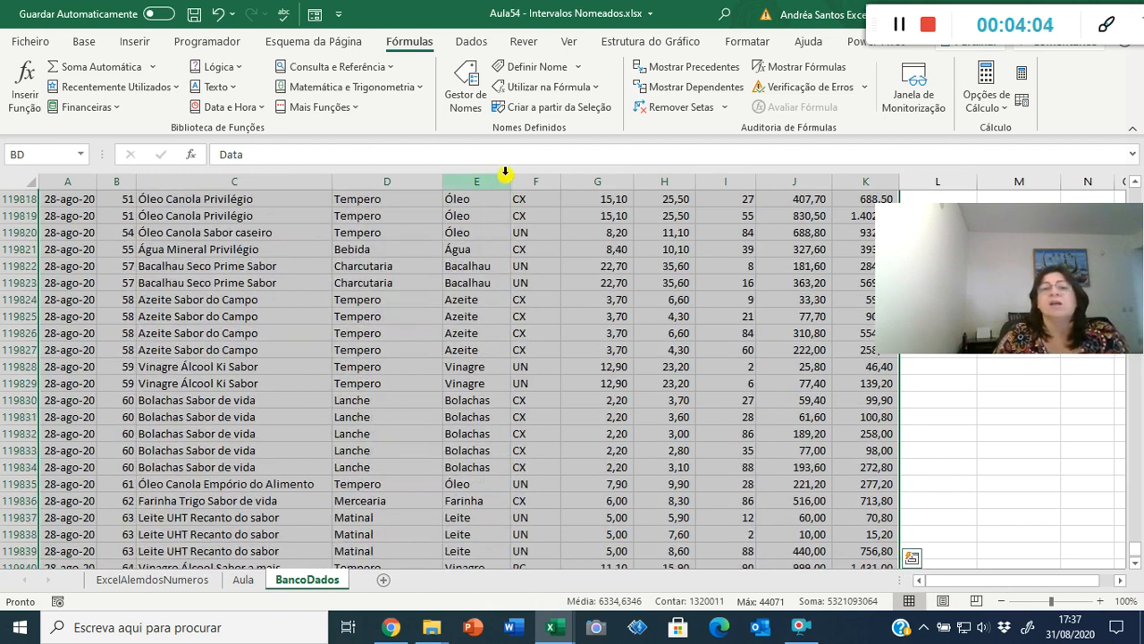
left_click(551, 109)
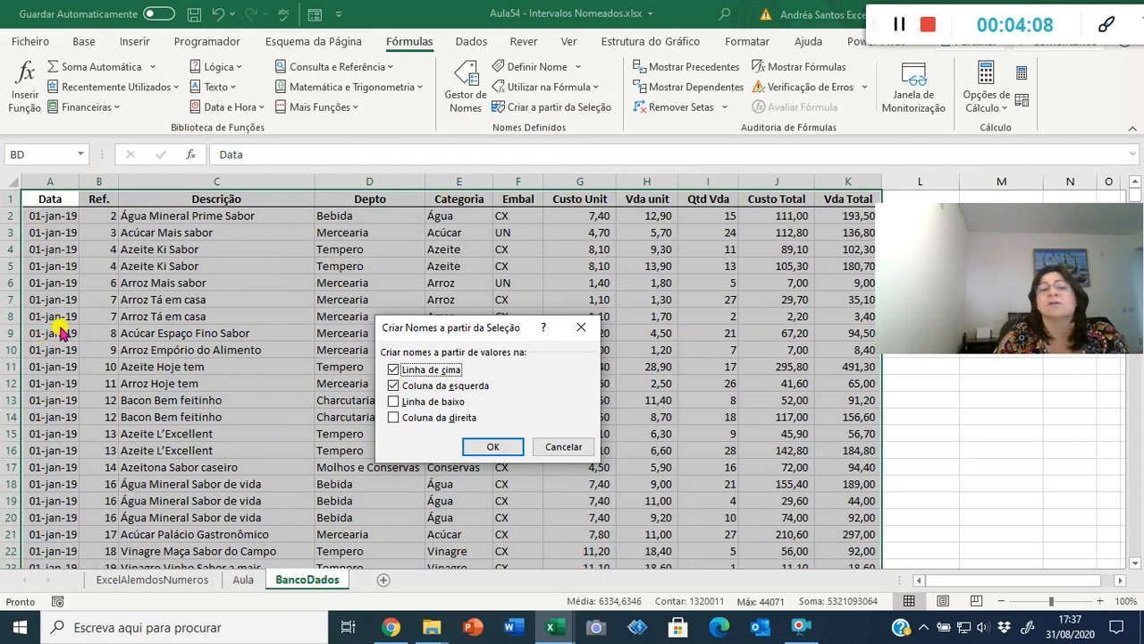
left_click(394, 385)
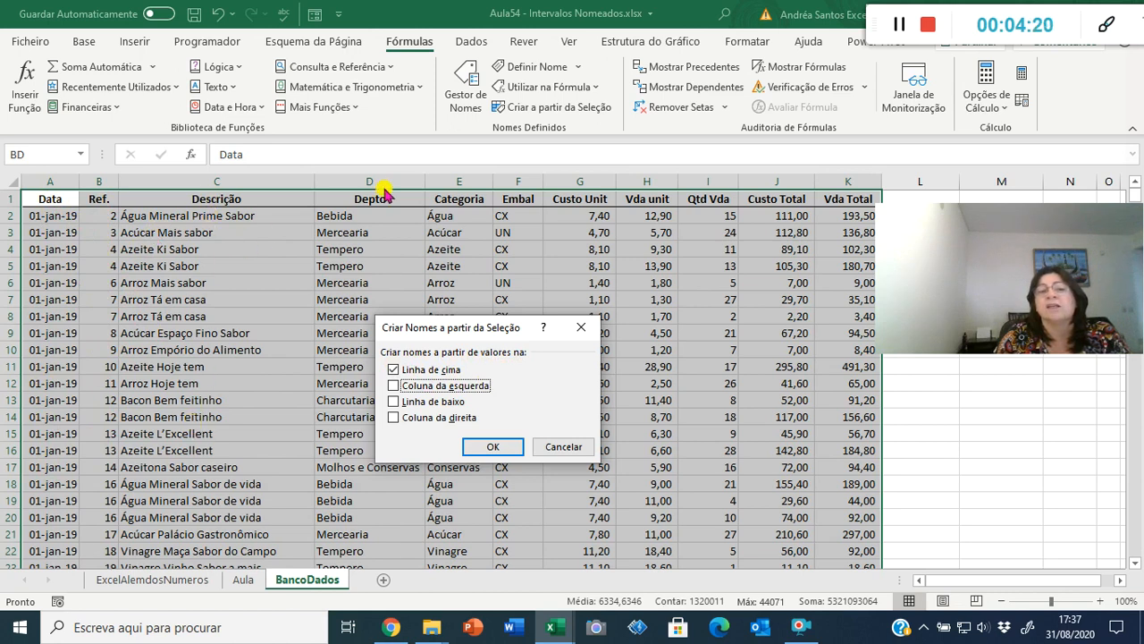
left_click(490, 446)
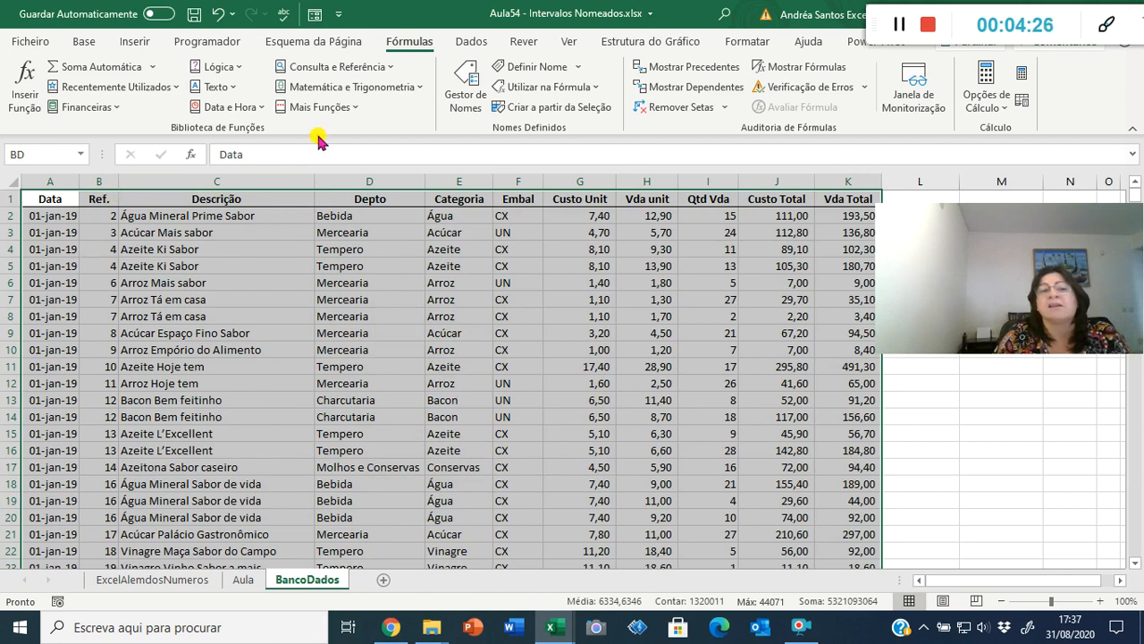
- Review the ranges of the column names, such as Categoria, Custo_Total, Data and Ref., in the Name Manager
left_click(461, 101)
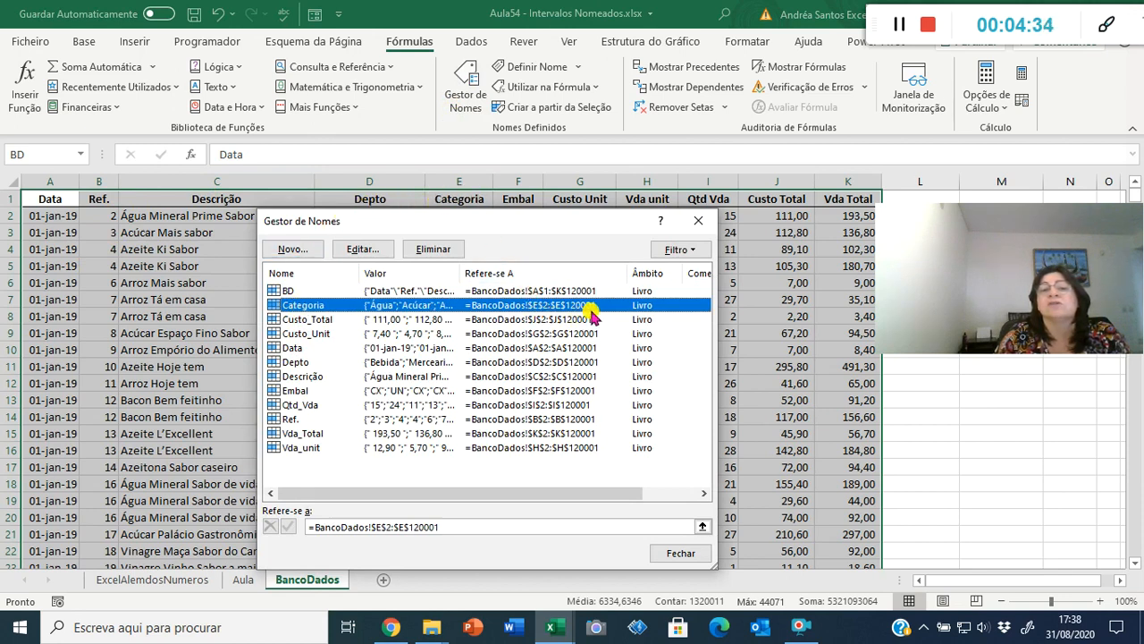
left_click(293, 323)
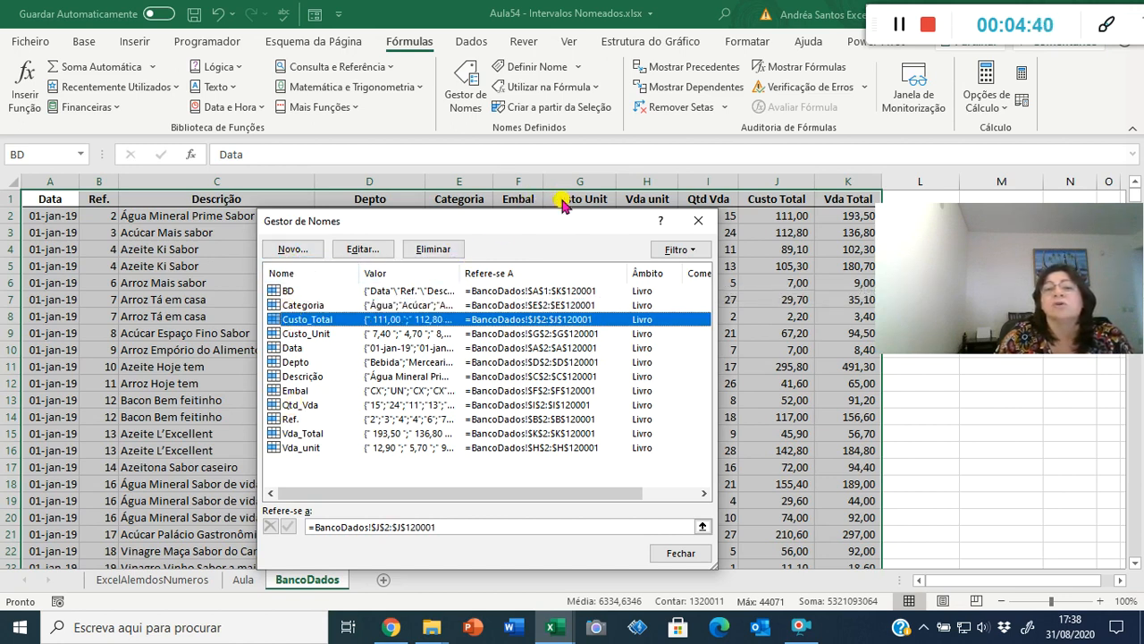
left_click(294, 349)
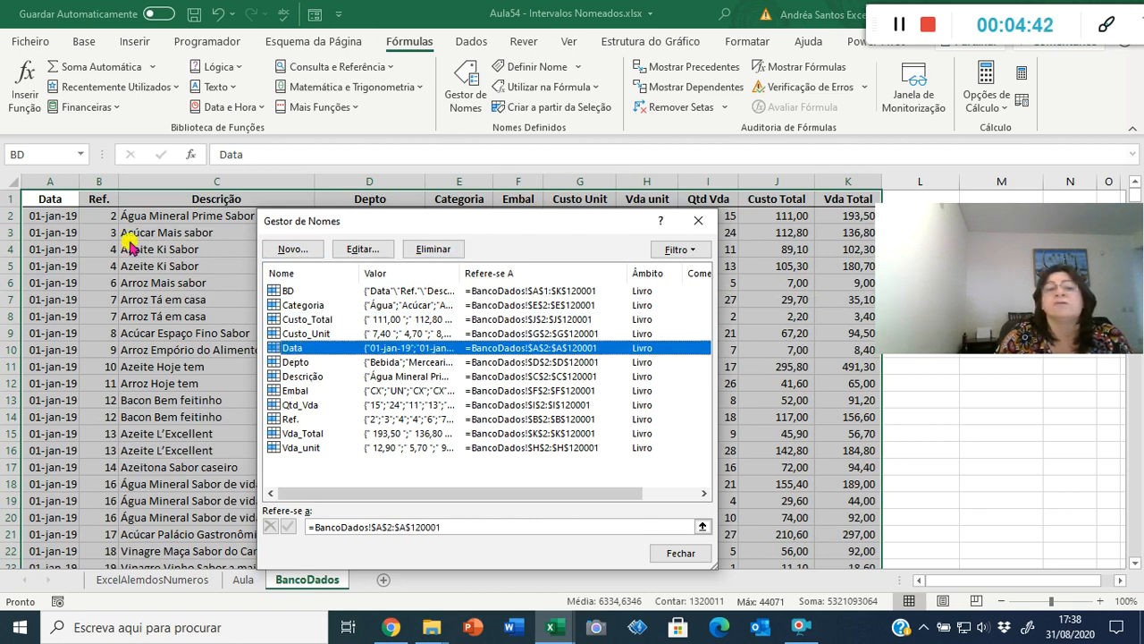
left_click(289, 376)
left_click(290, 390)
left_click(291, 419)
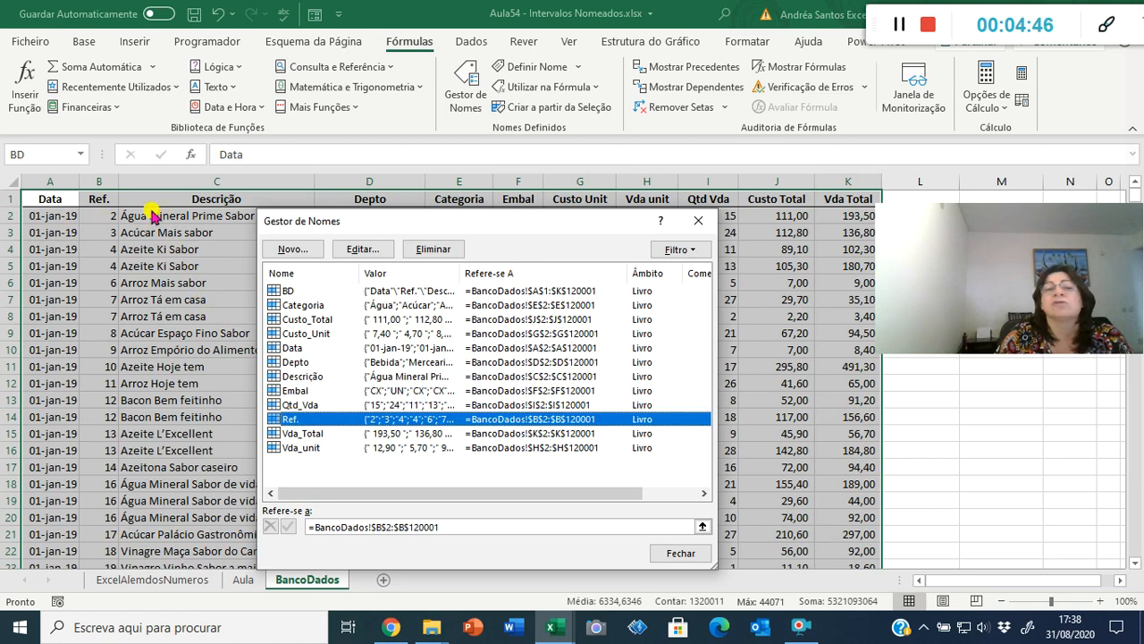
left_click(297, 319)
left_click(293, 305)
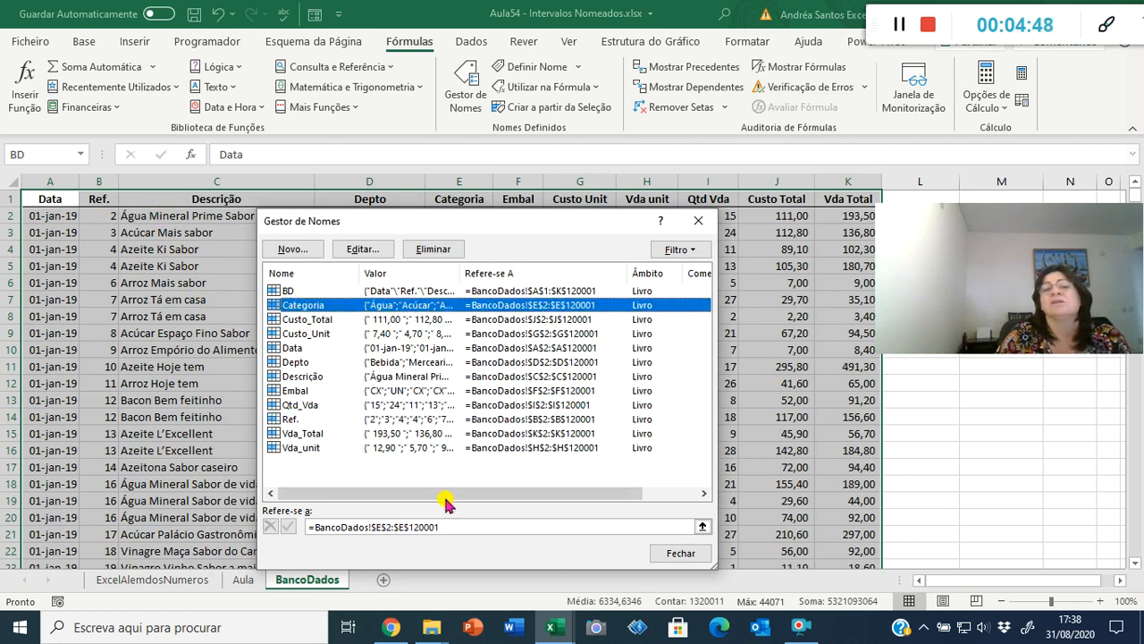
left_click(680, 553)
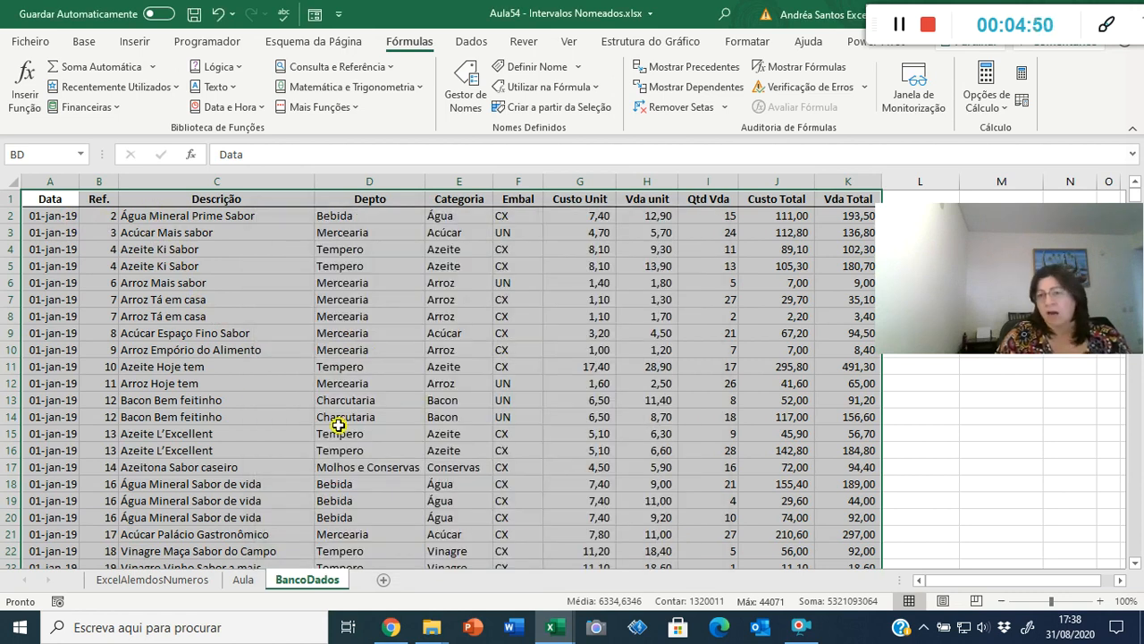
- Start a SOMA.SE formula in cell C4 of the Aula sheet, with BancoDados!D:D as the range to evaluate
left_click(243, 579)
key("Right")
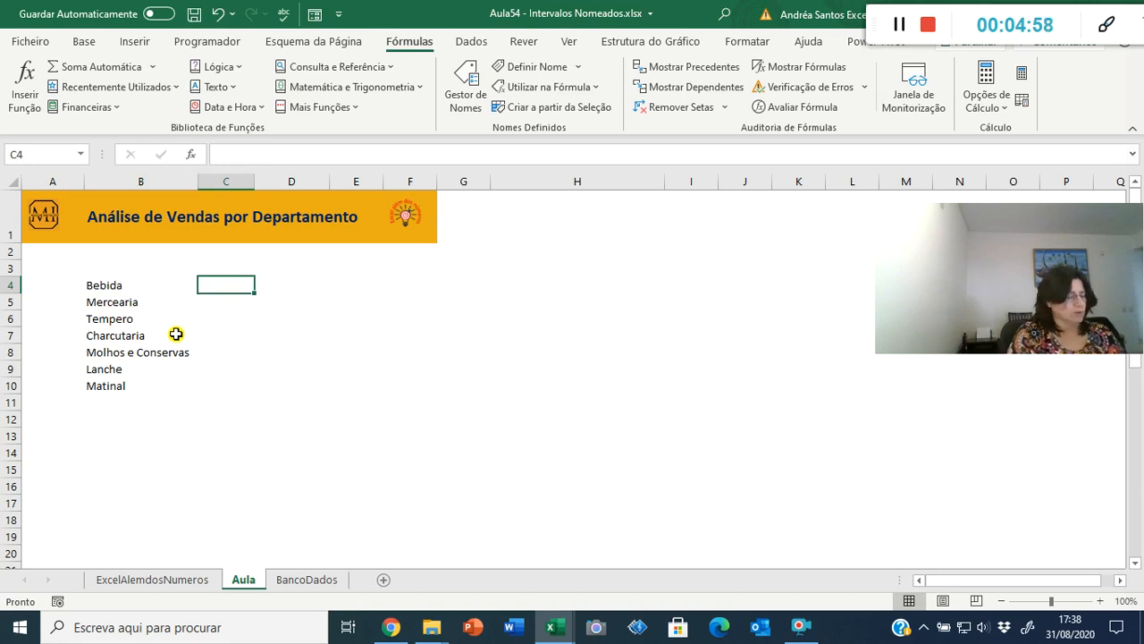
type("=soma.se")
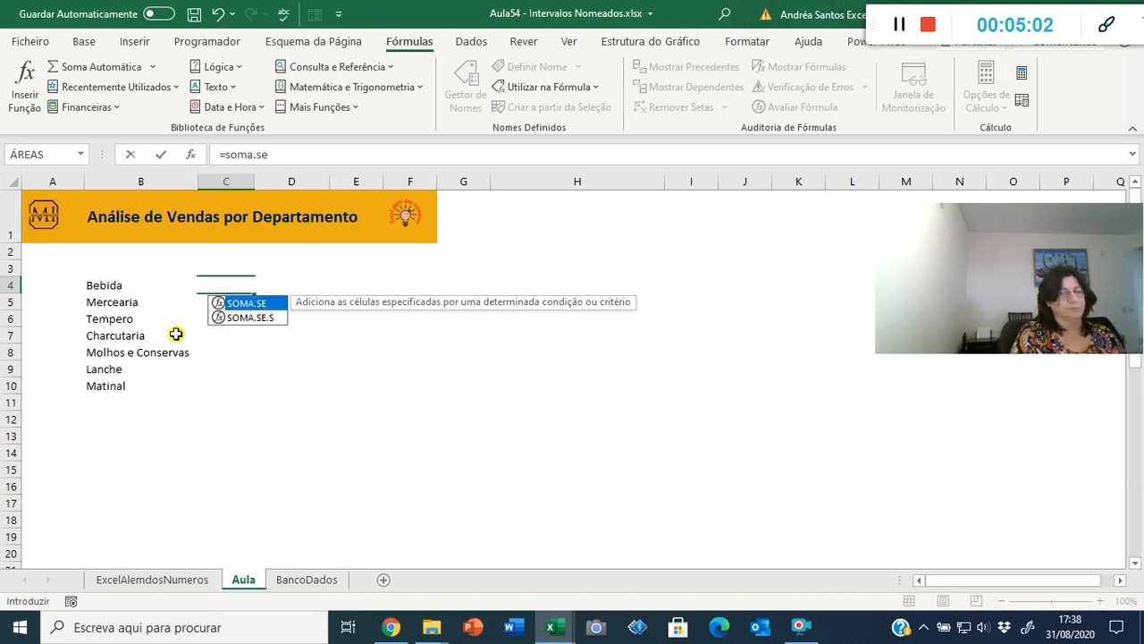
type("(")
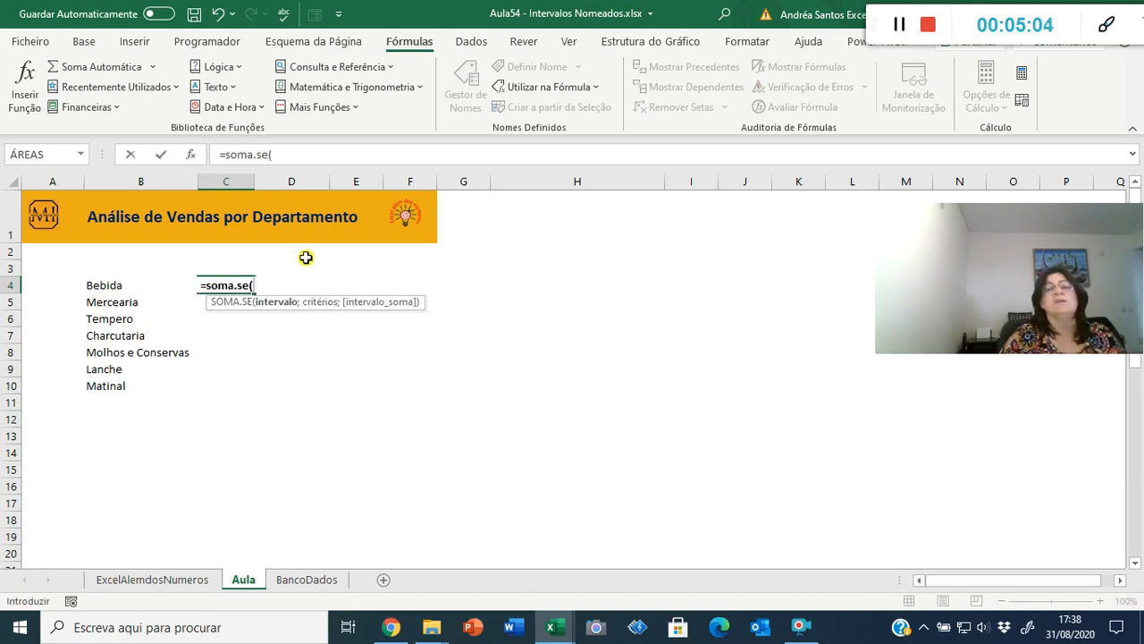
left_click(313, 579)
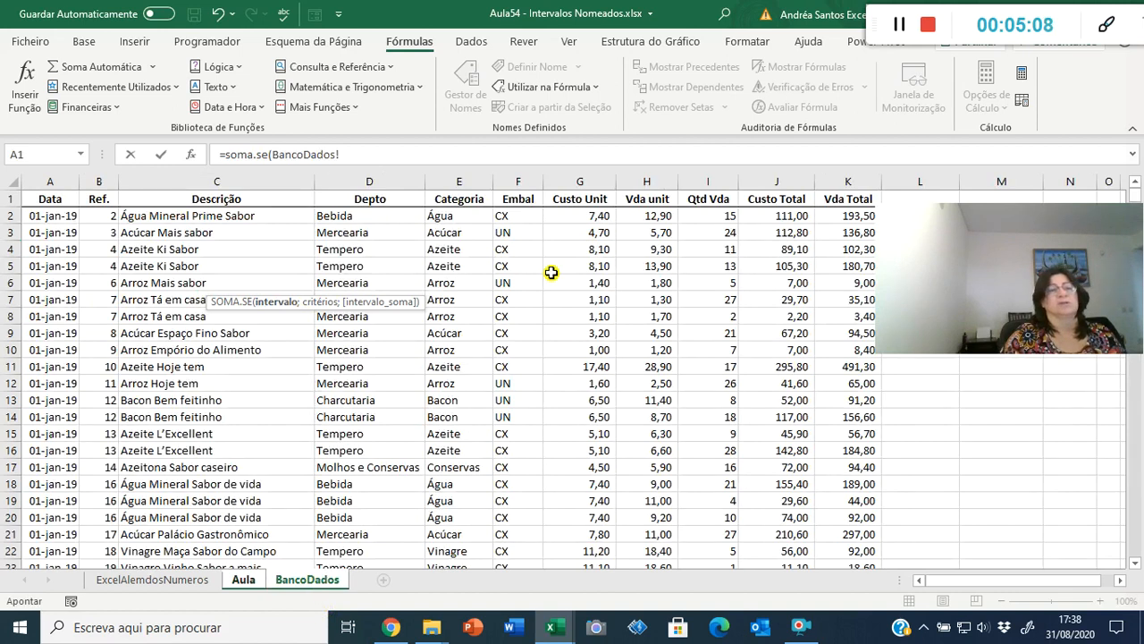
left_click(380, 177)
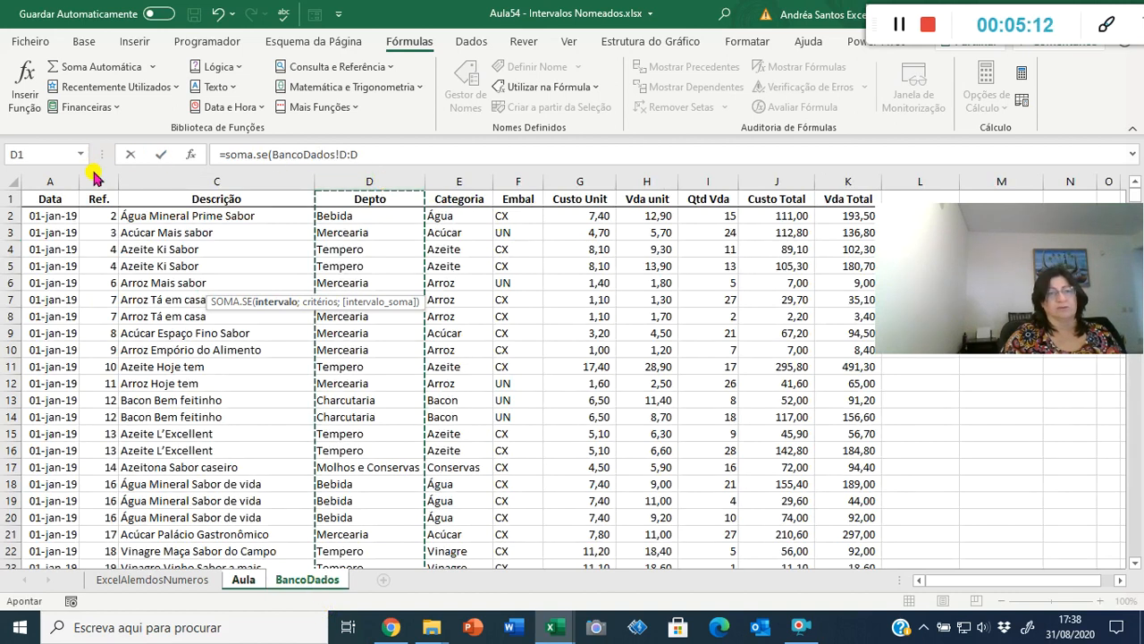
left_click(190, 154)
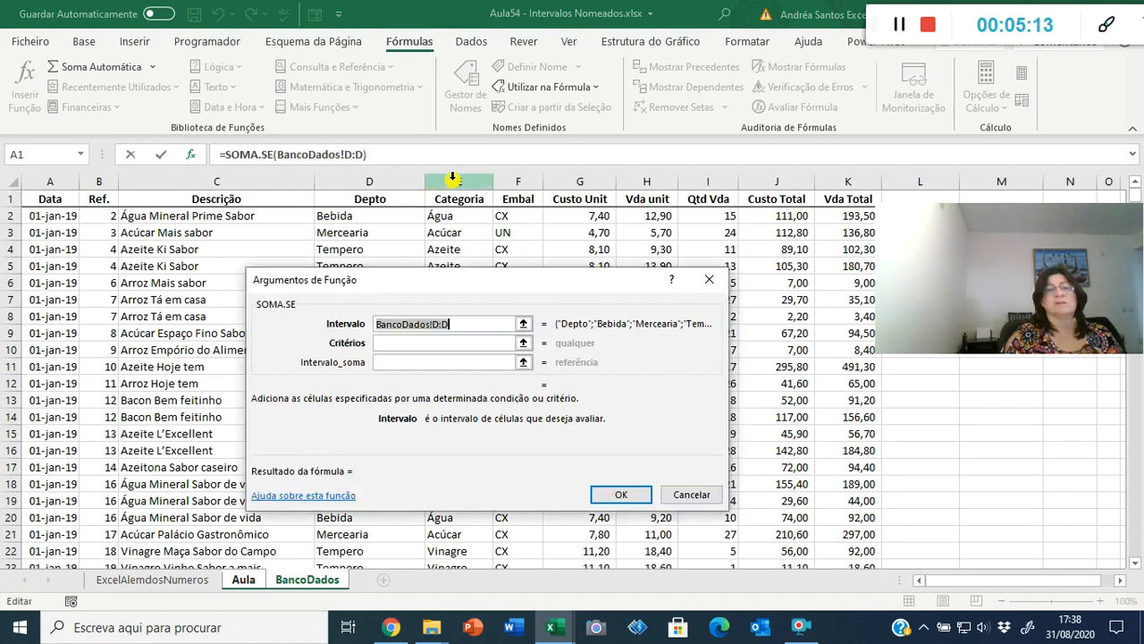
- Complete the SOMA.SE formula with $B4 as the criterion and BancoDados!K:K as the sum range
left_click(401, 343)
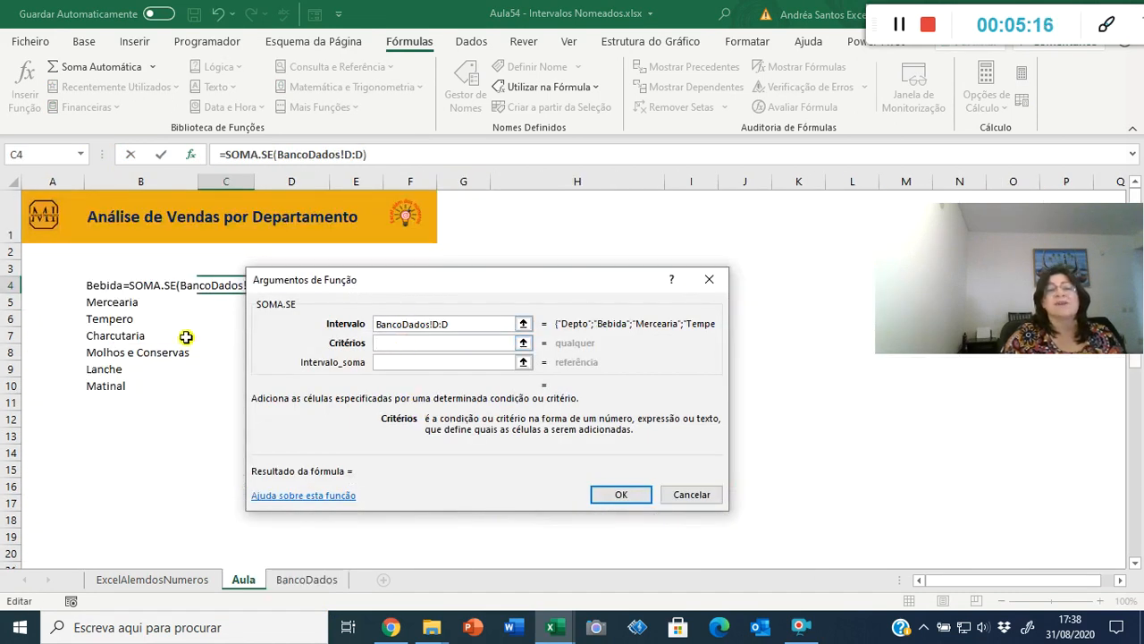
left_click(98, 285)
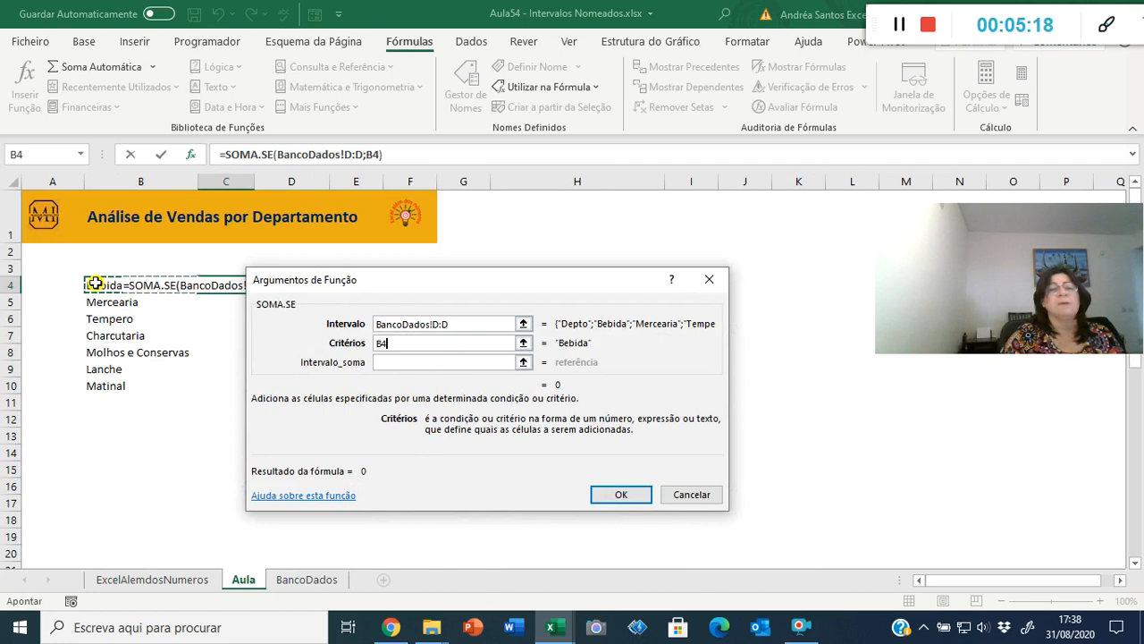
key("F4")
key("F4")
key("F4")
left_click(395, 367)
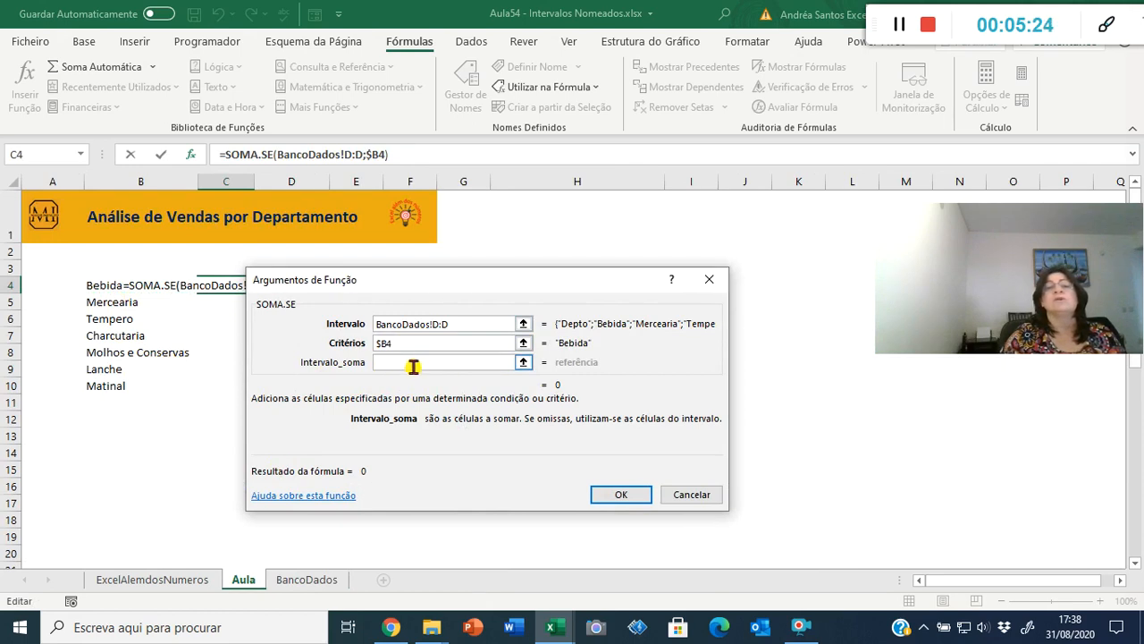
left_click(307, 579)
left_click(845, 181)
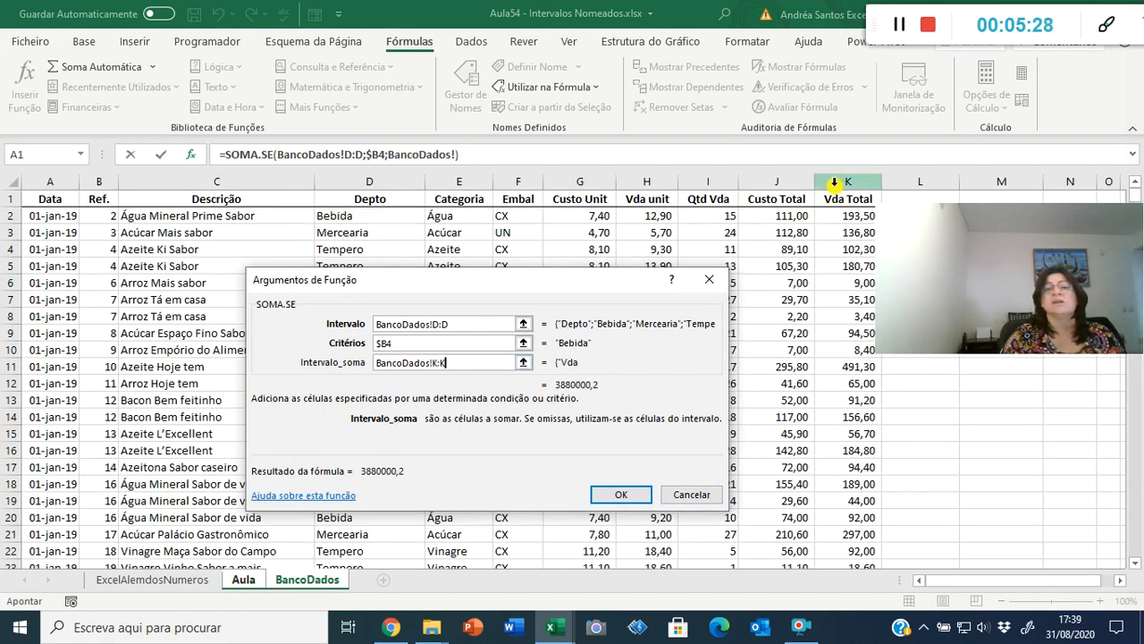
left_click(617, 496)
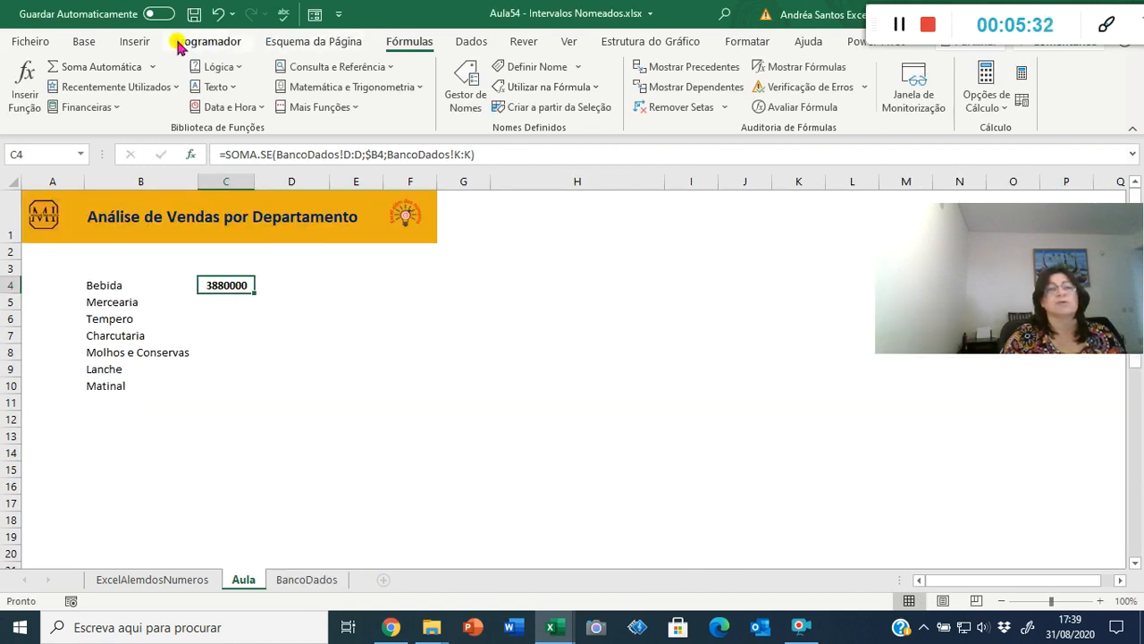
- Format the Bebida sales value in C4 with thousands separators and two decimals, and remove its bold
left_click(84, 41)
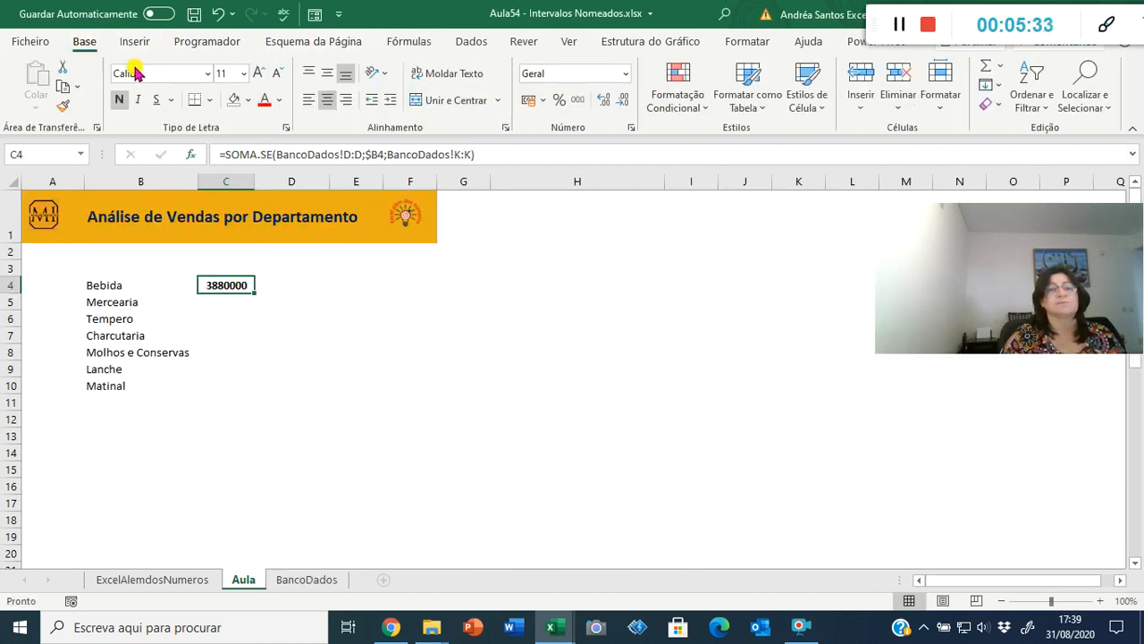
left_click(573, 102)
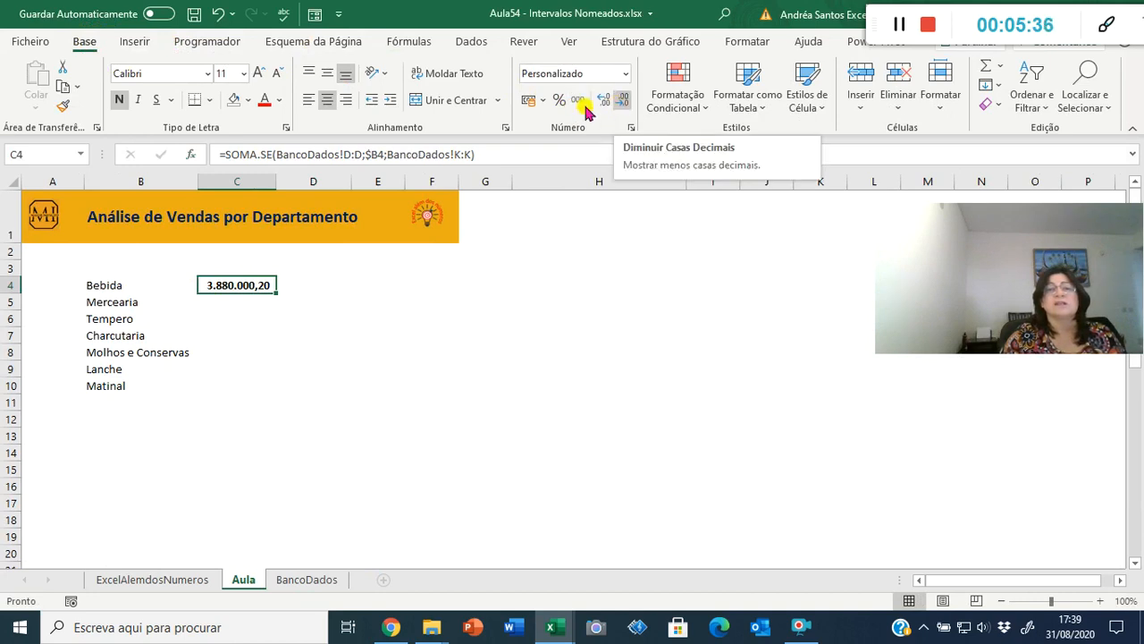
left_click(121, 103)
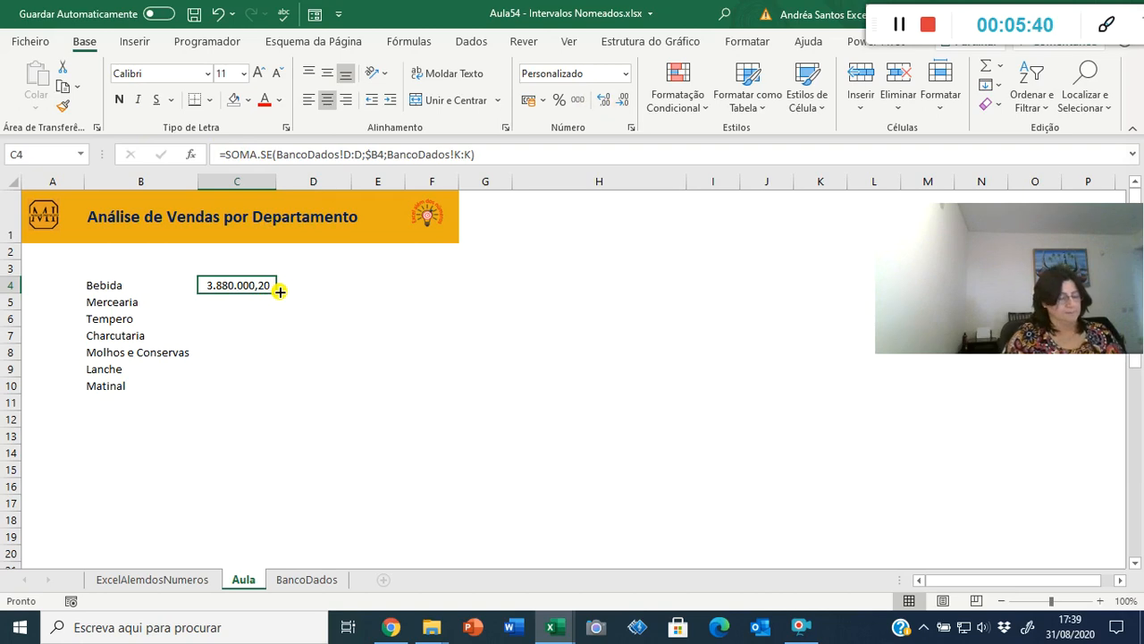
- Enter the header Vendas in C3 above the sales value and center it
key("Up")
type("Vendas")
key("Return")
key("Up")
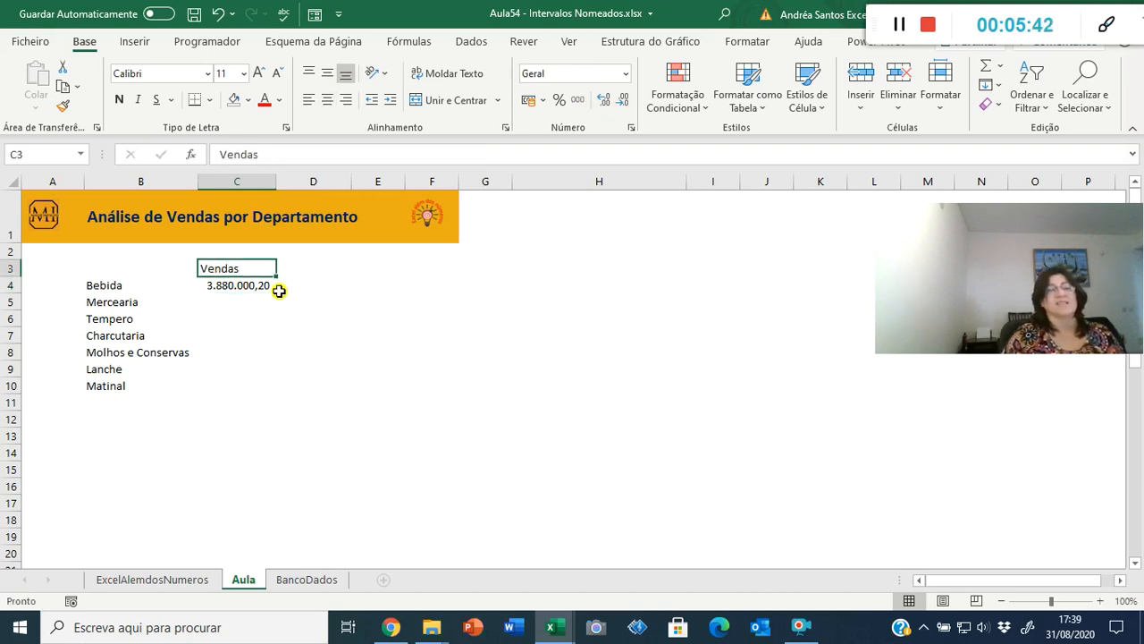
left_click(327, 99)
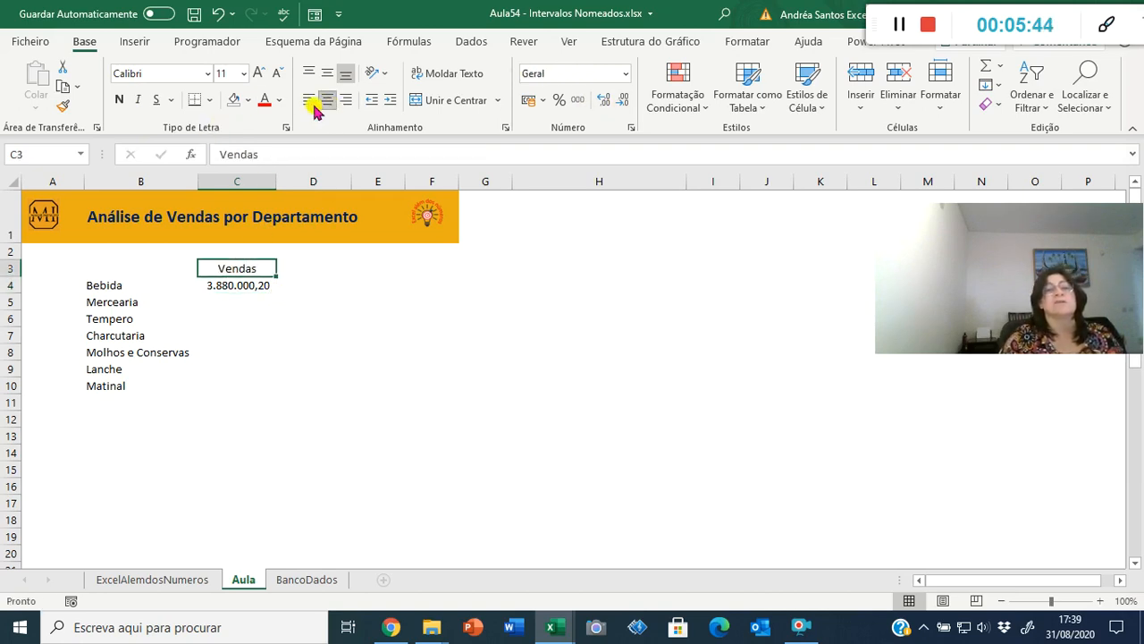
- Try copying the SOMA.SE formula from C4 into D4, and clear the pasted cell
key("Down")
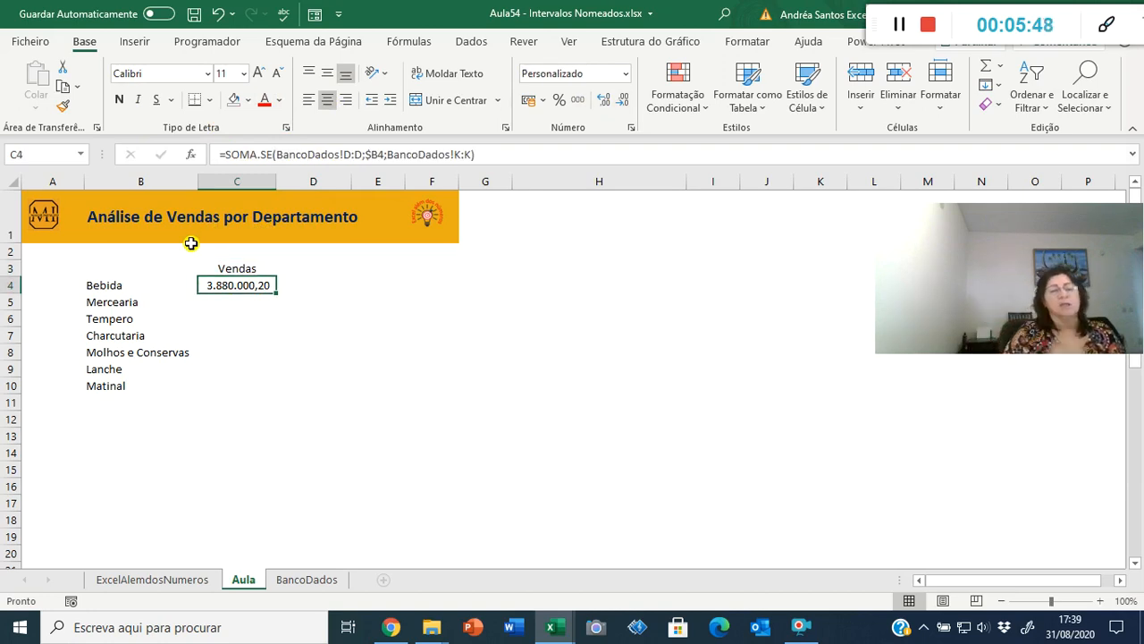
key("Right")
key("Left")
key("ctrl+c")
key("Right")
key("Return")
key("Delete")
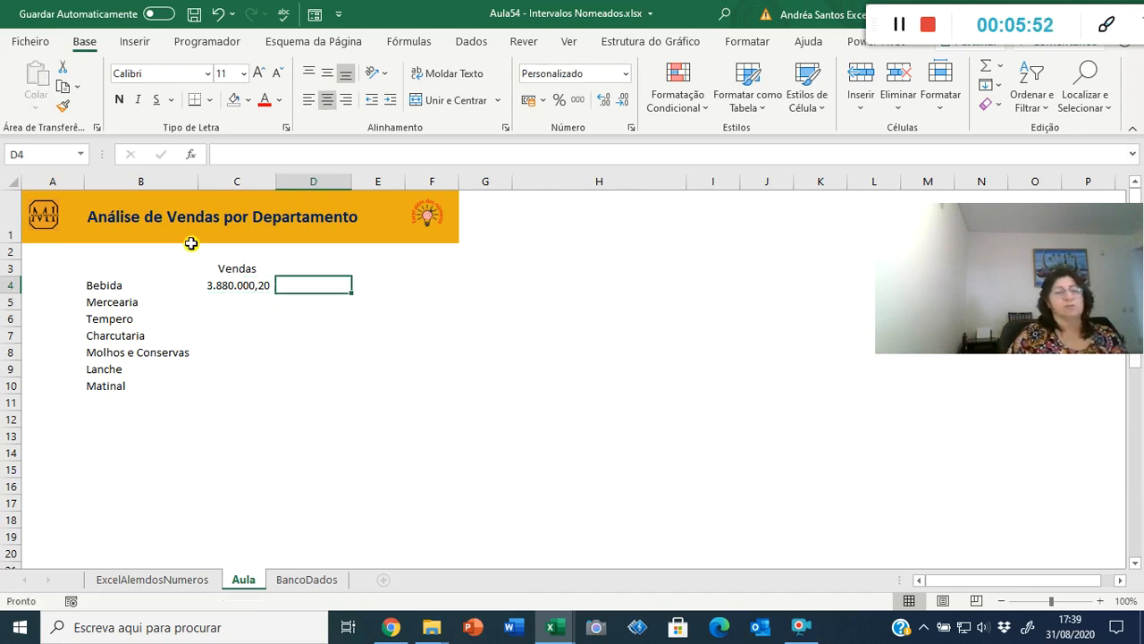
- Start a SOMA.SE formula in D4 with the named range Depto as its criteria range
type("=v")
key("Escape")
type("=soa")
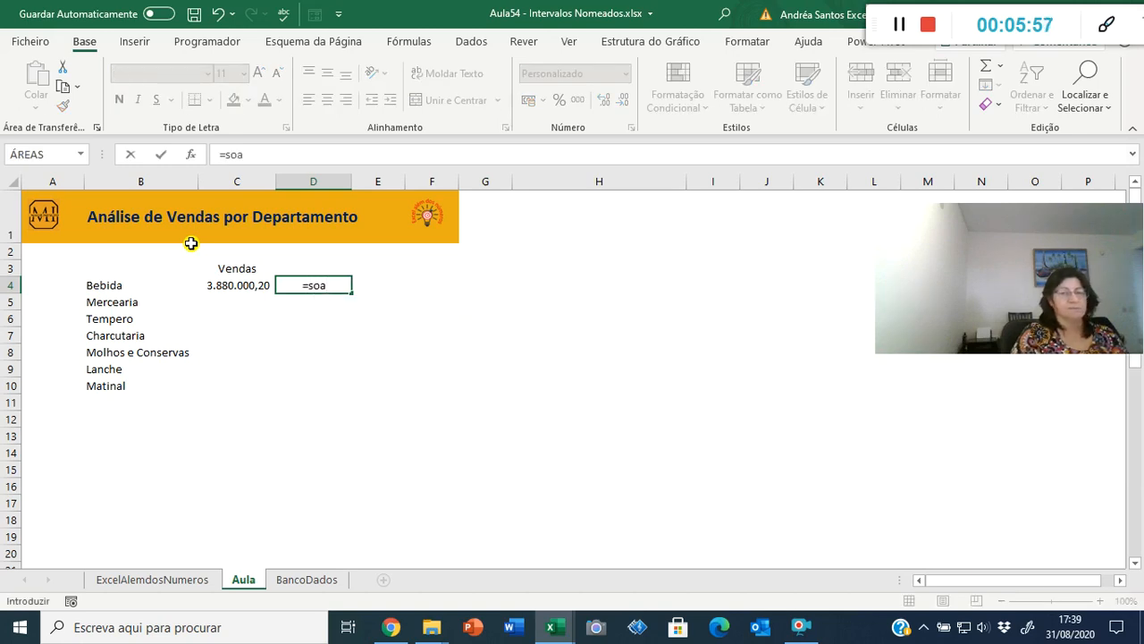
key("BackSpace")
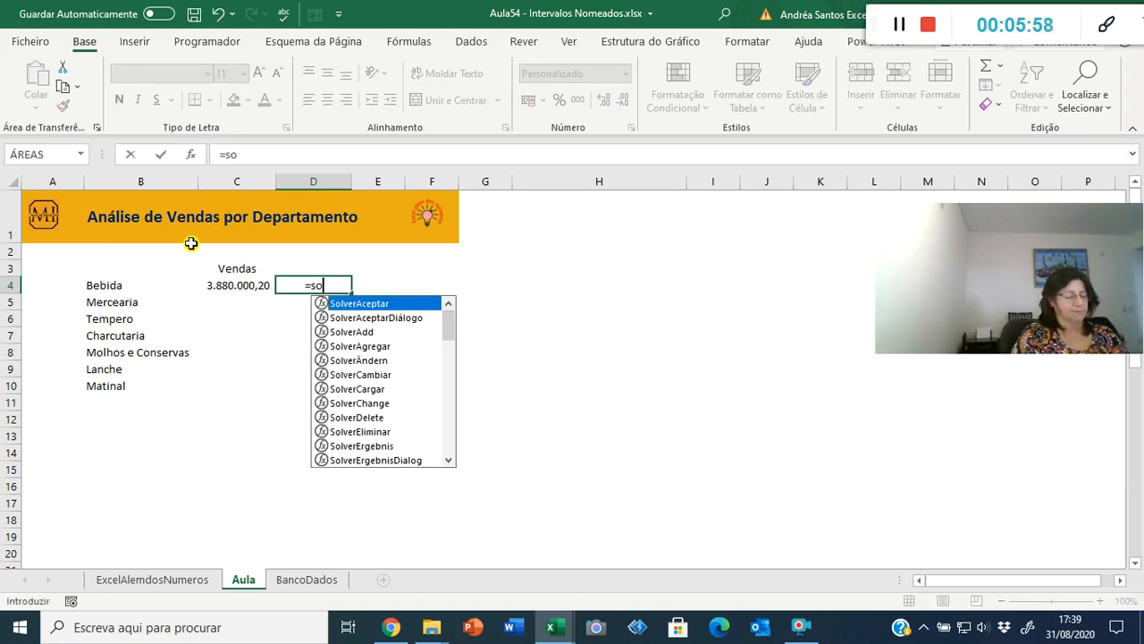
type("ma.se(")
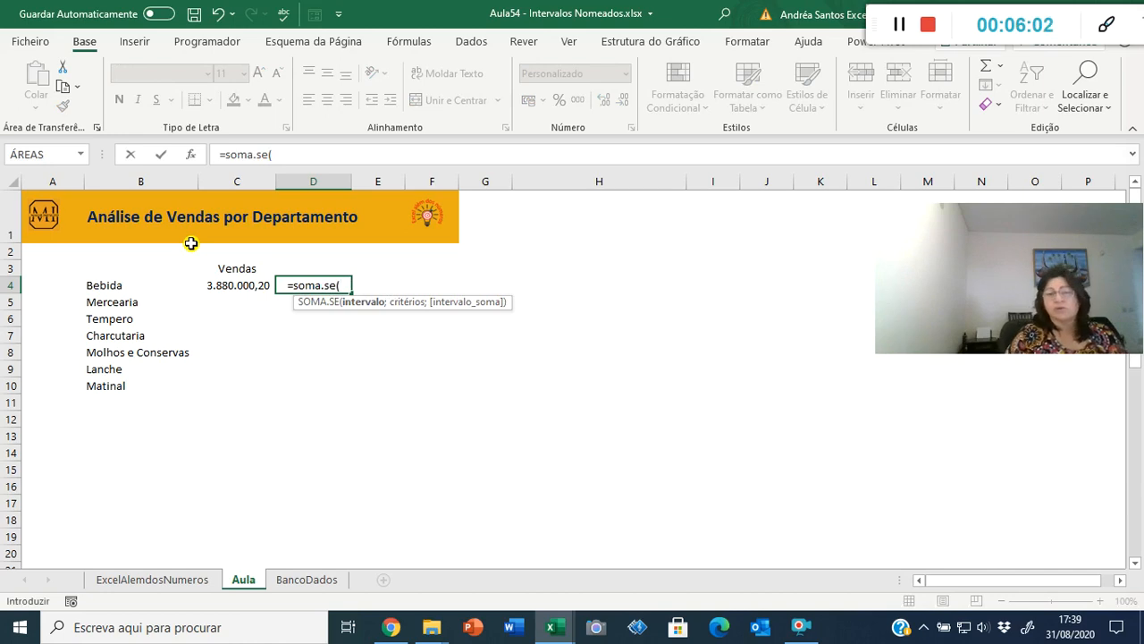
type("d")
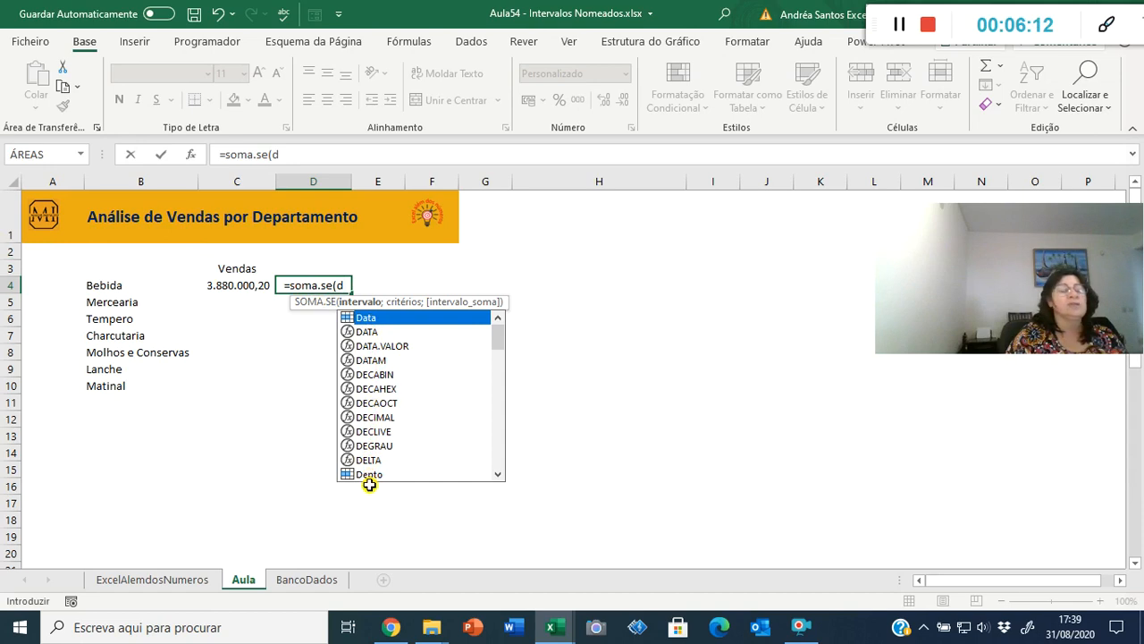
type("ep")
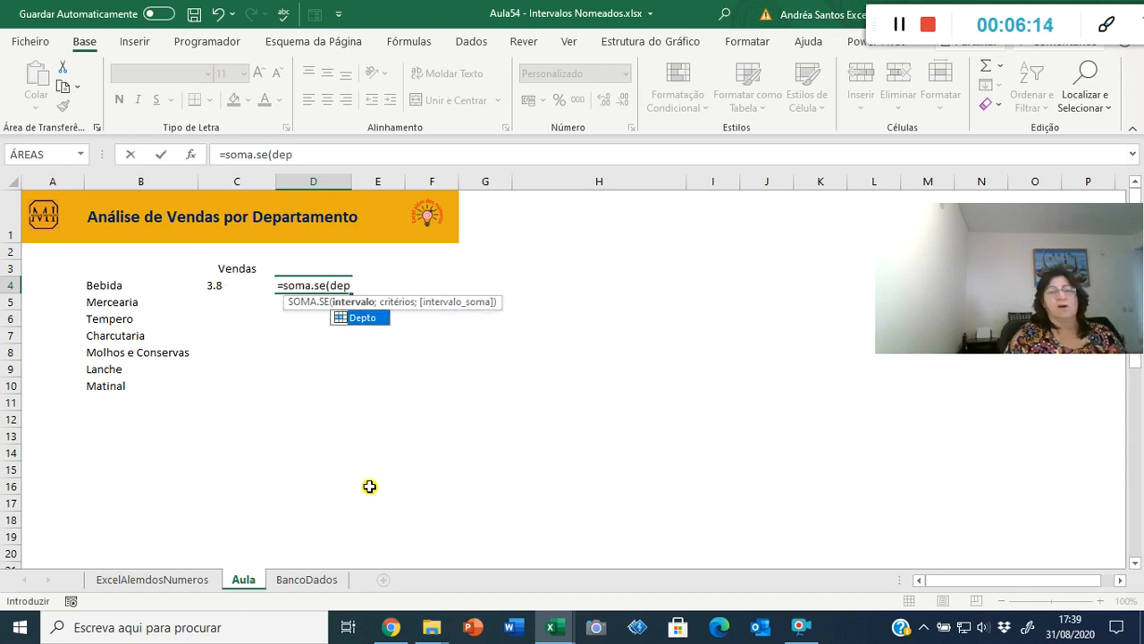
double_click(369, 317)
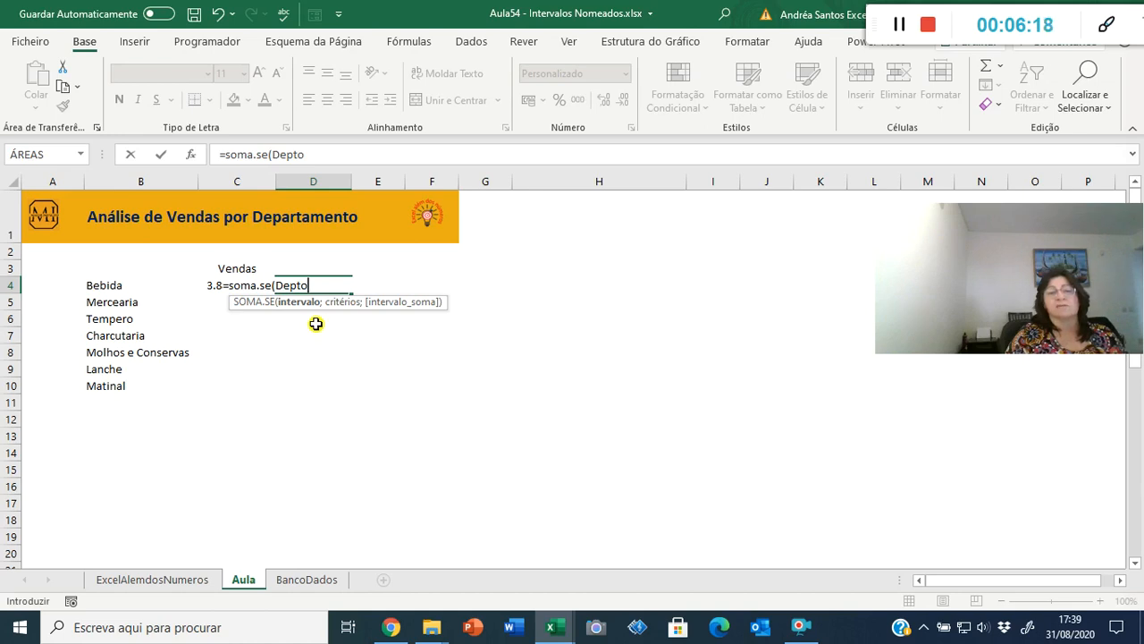
- Use the Bebida cell as the D4 formula's criterion, locking only its column as $B4
type(";")
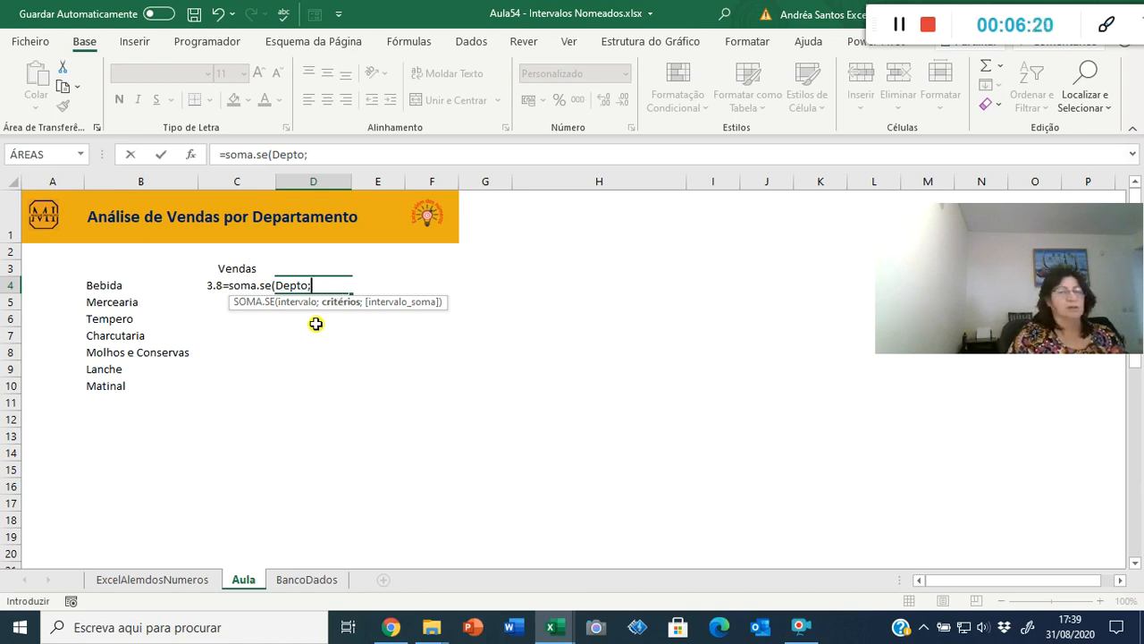
left_click(115, 285)
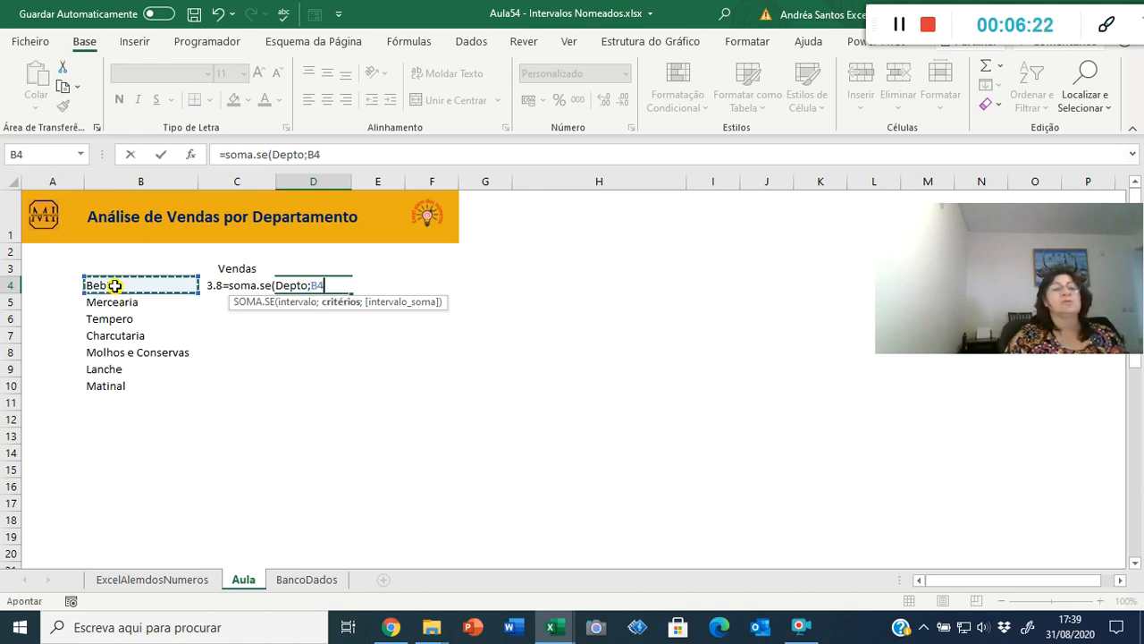
key("F4")
key("F4")
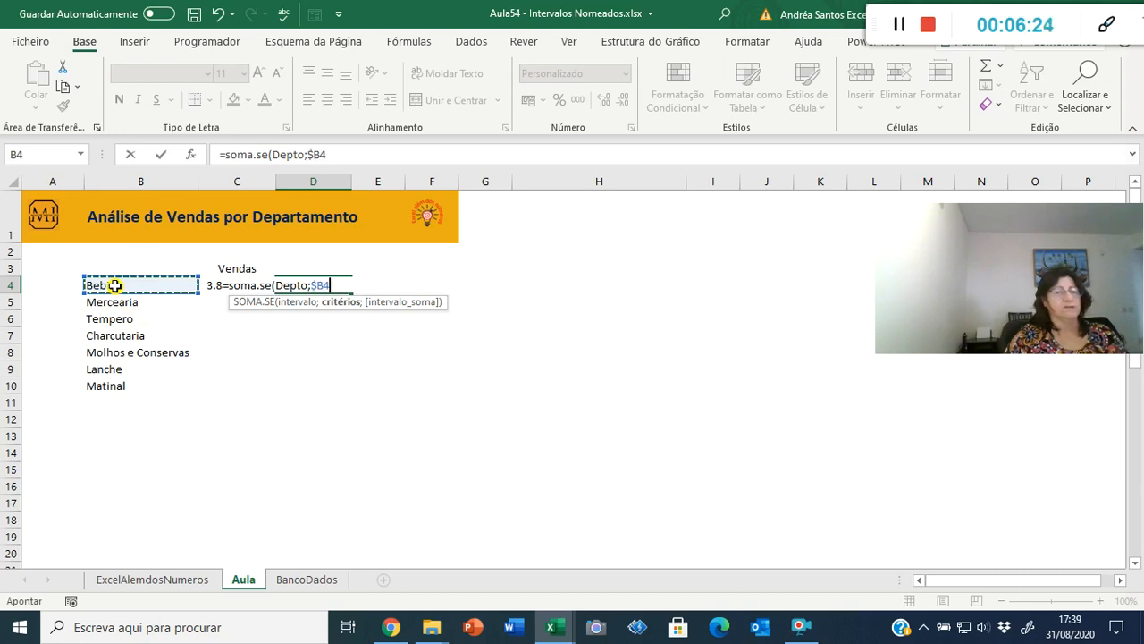
- Finish the D4 formula with the named range Vda_Total as the sum range and compare it with C4
type(";")
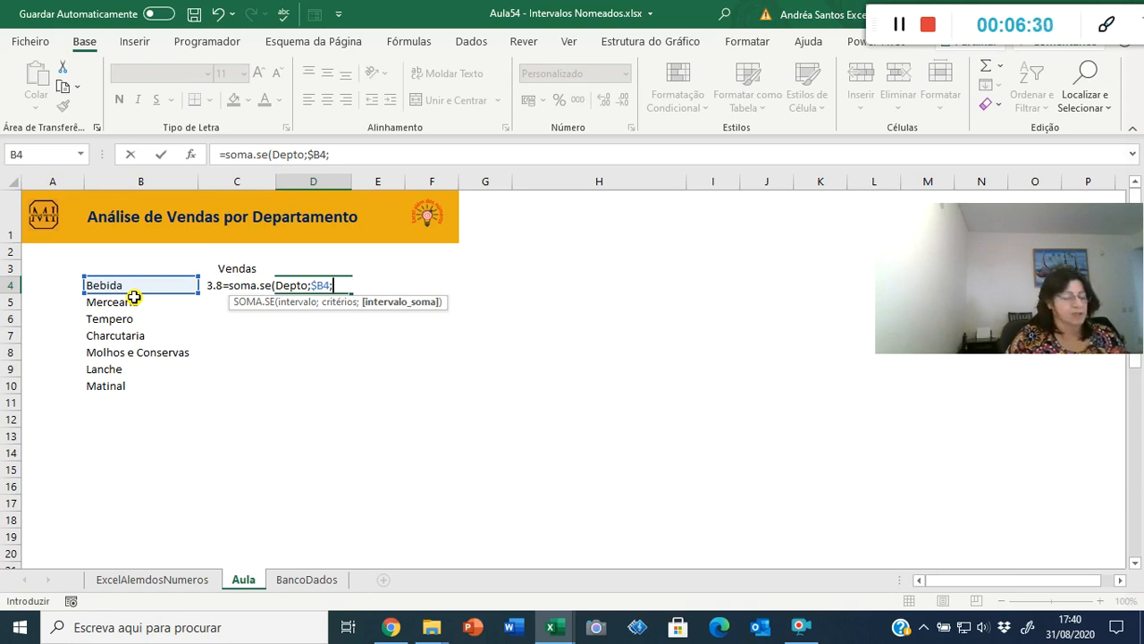
type("vda")
key("BackSpace")
key("BackSpace")
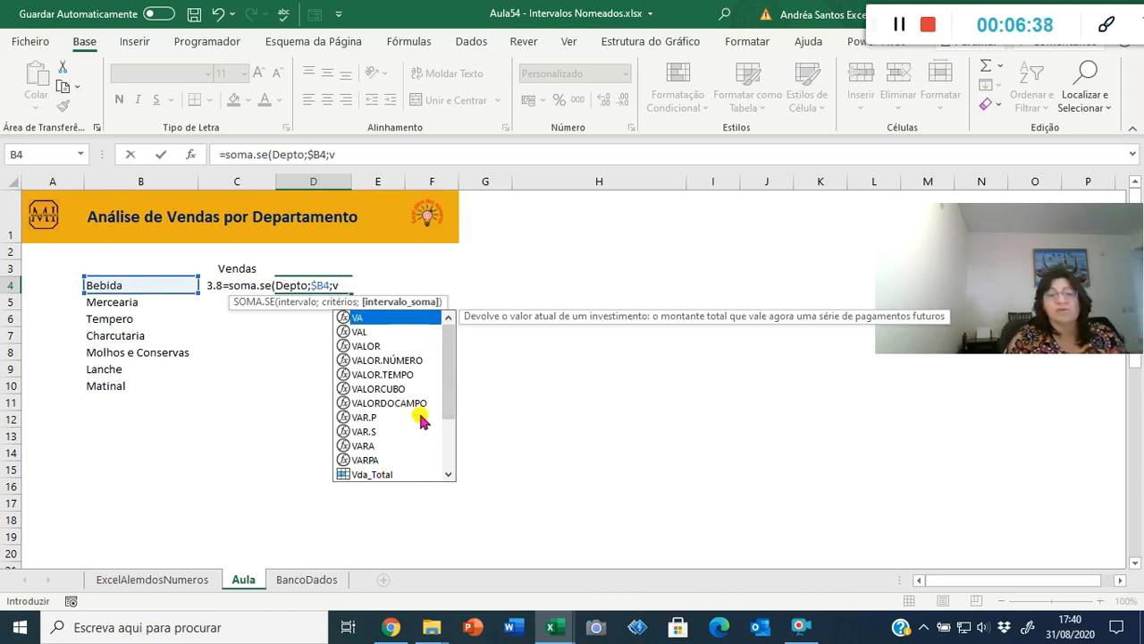
left_click_drag(450, 390, 449, 447)
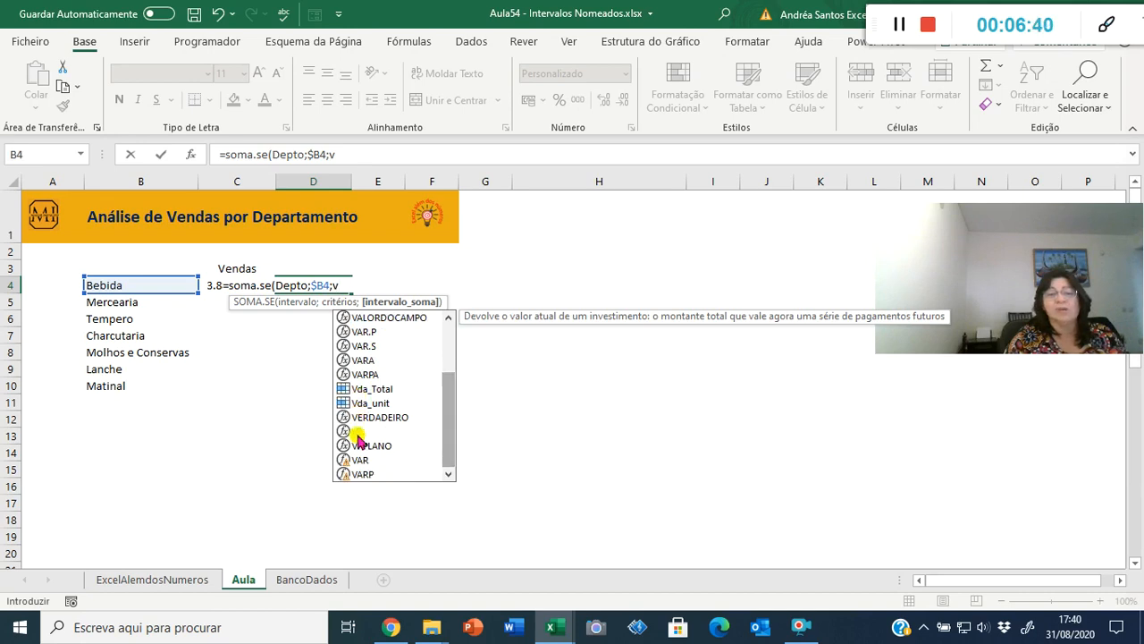
type("d")
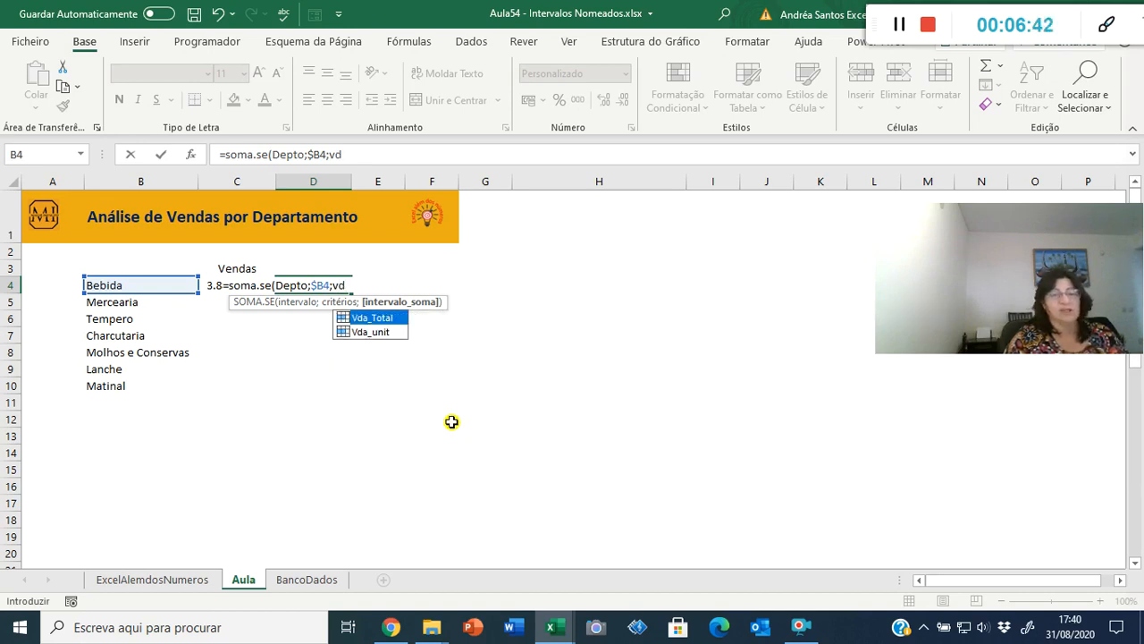
double_click(382, 318)
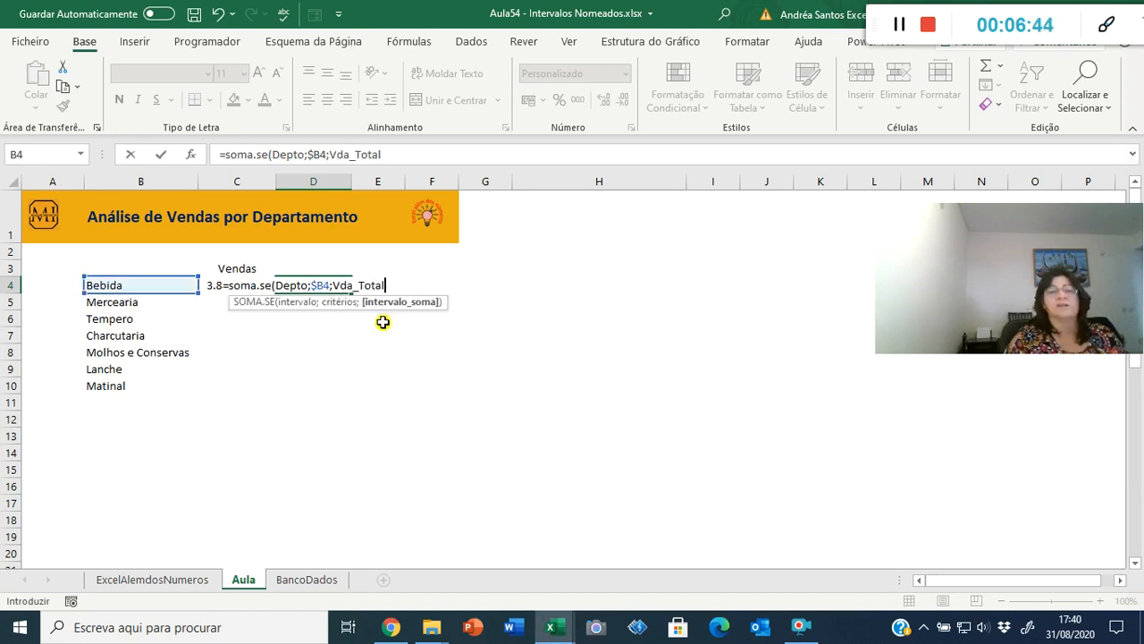
key("Return")
key("Up")
key("Left")
key("Right")
key("Left")
key("Right")
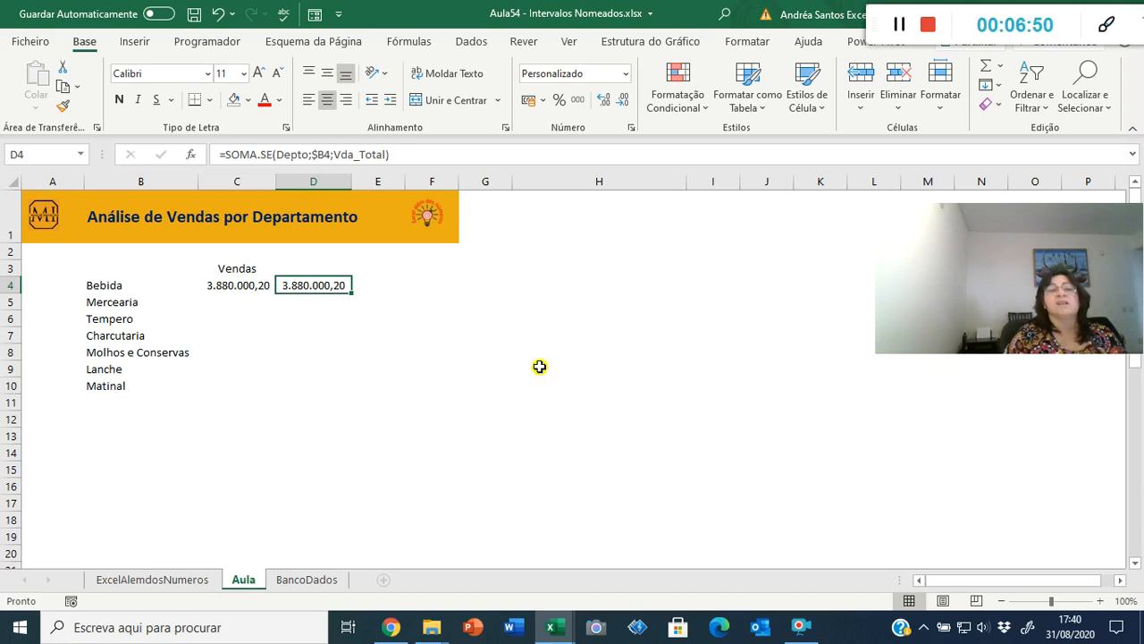
- Auto-fit the widths of columns C and D to their contents
scroll(540, 366, "up", 1)
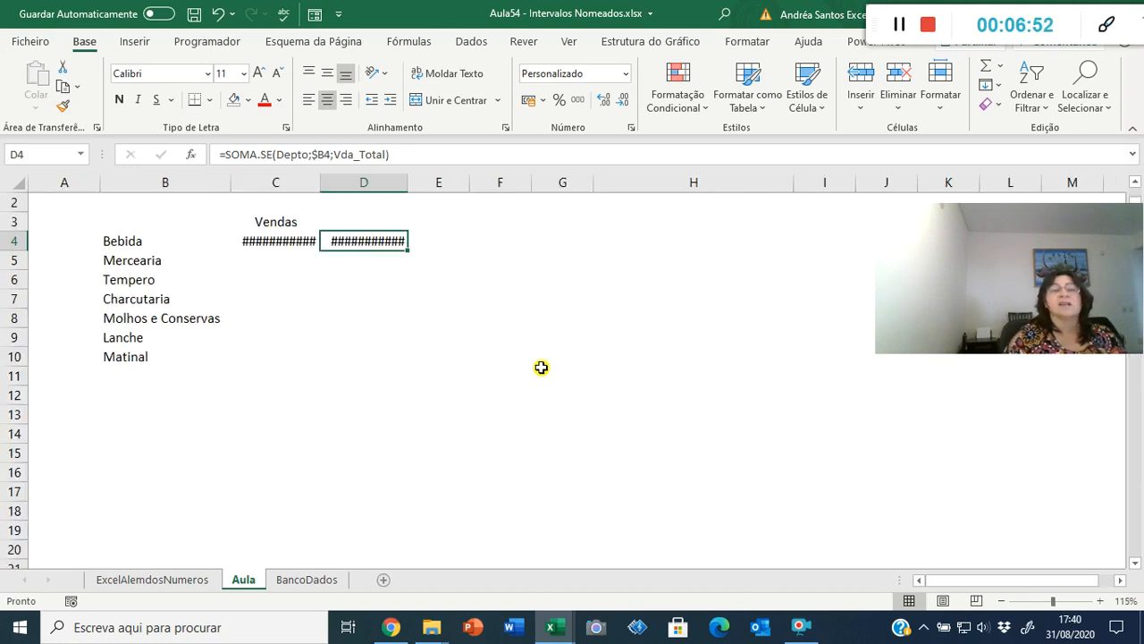
left_click_drag(273, 183, 357, 179)
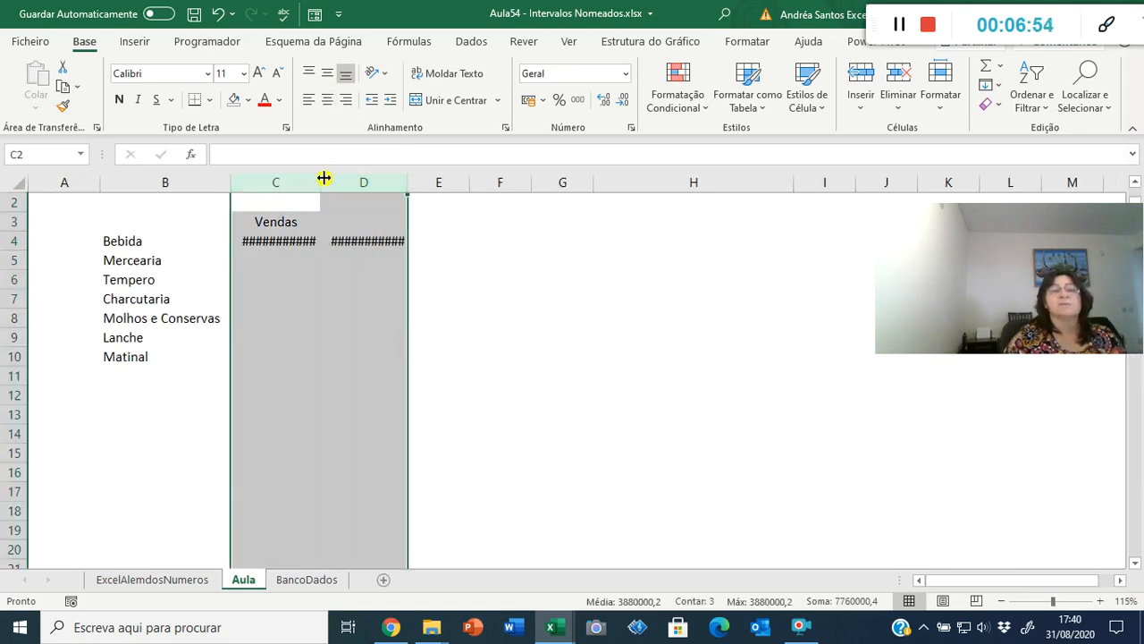
double_click(323, 177)
left_click(304, 246)
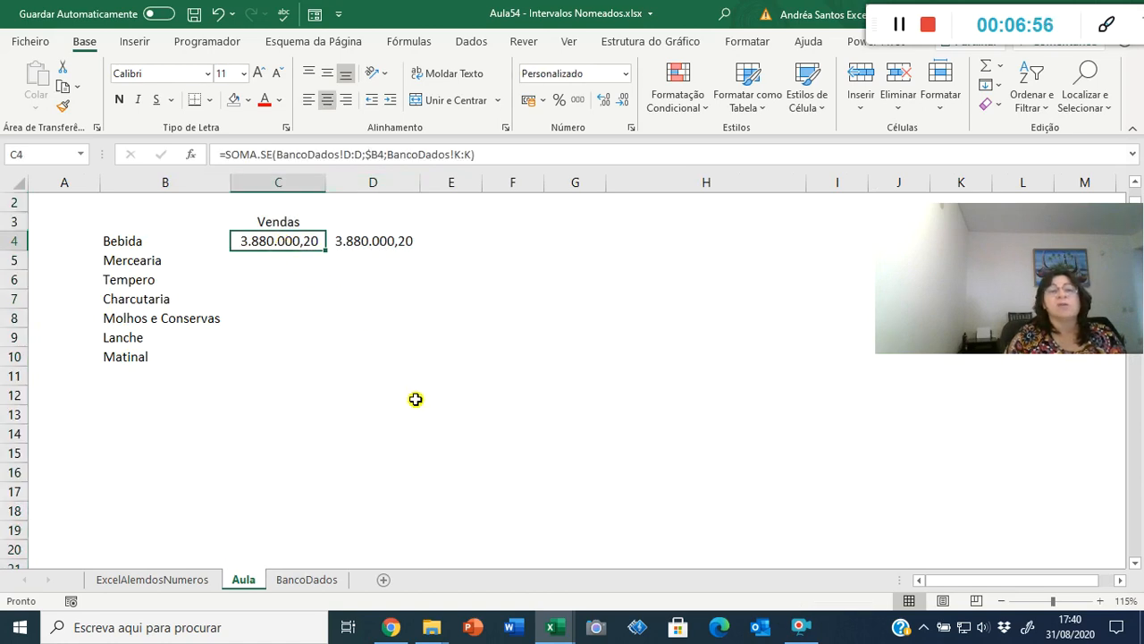
- Enter a FÓRMULA.TEXTO formula in C12 that shows the formula of C4 as text
key("Up")
key("Down")
key("Down")
key("Down")
key("Down")
key("Down")
key("Down")
key("Down")
key("Down")
key("Down")
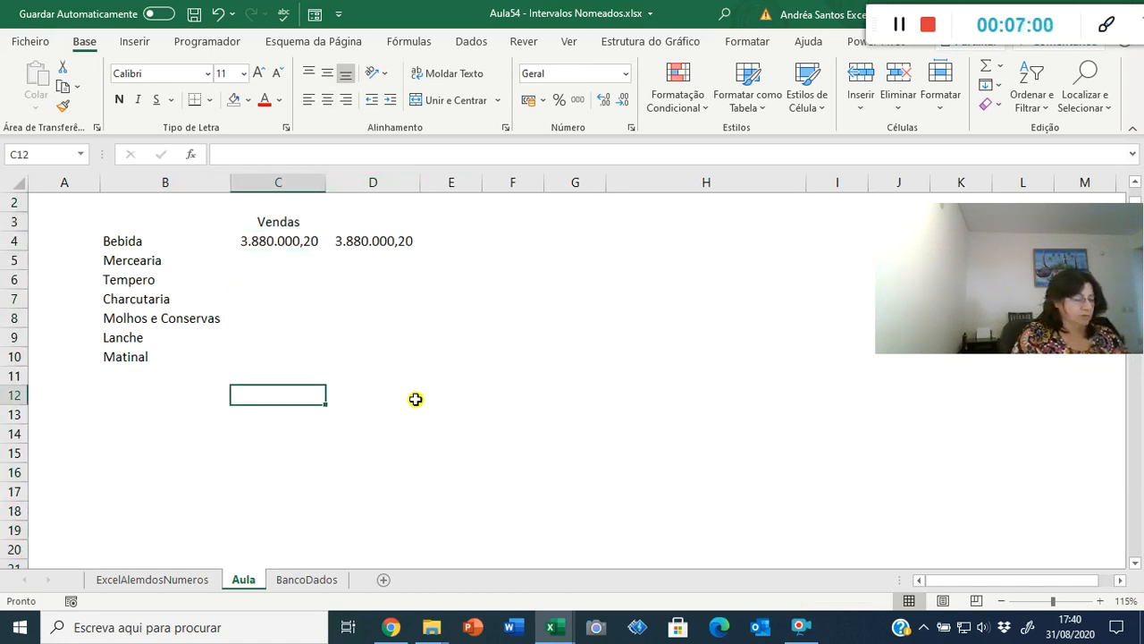
type("=fó")
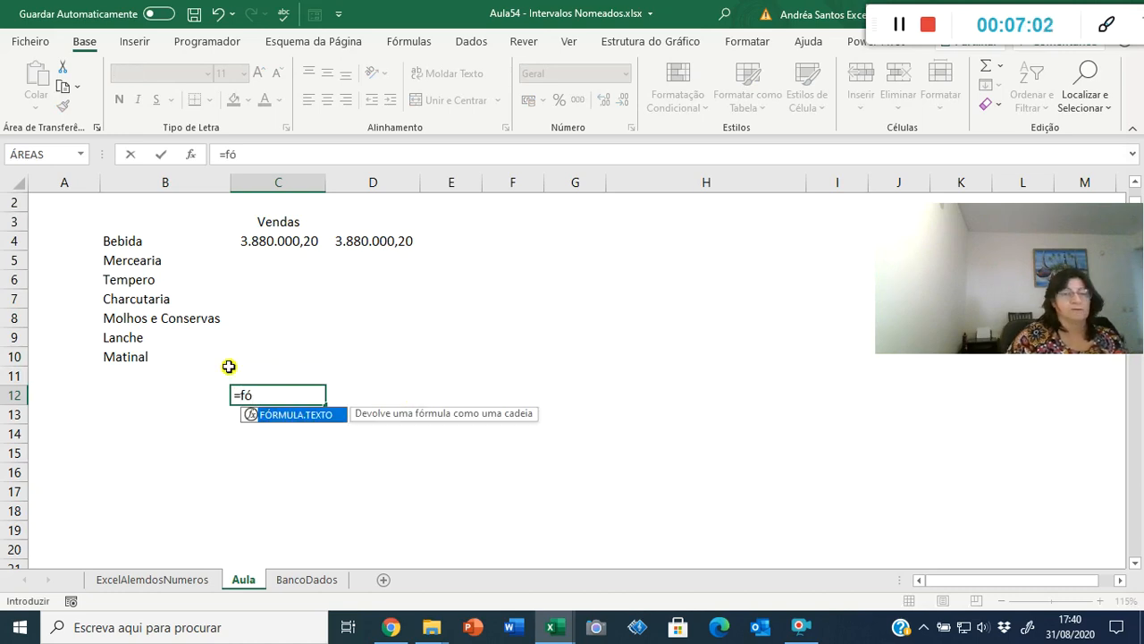
double_click(288, 417)
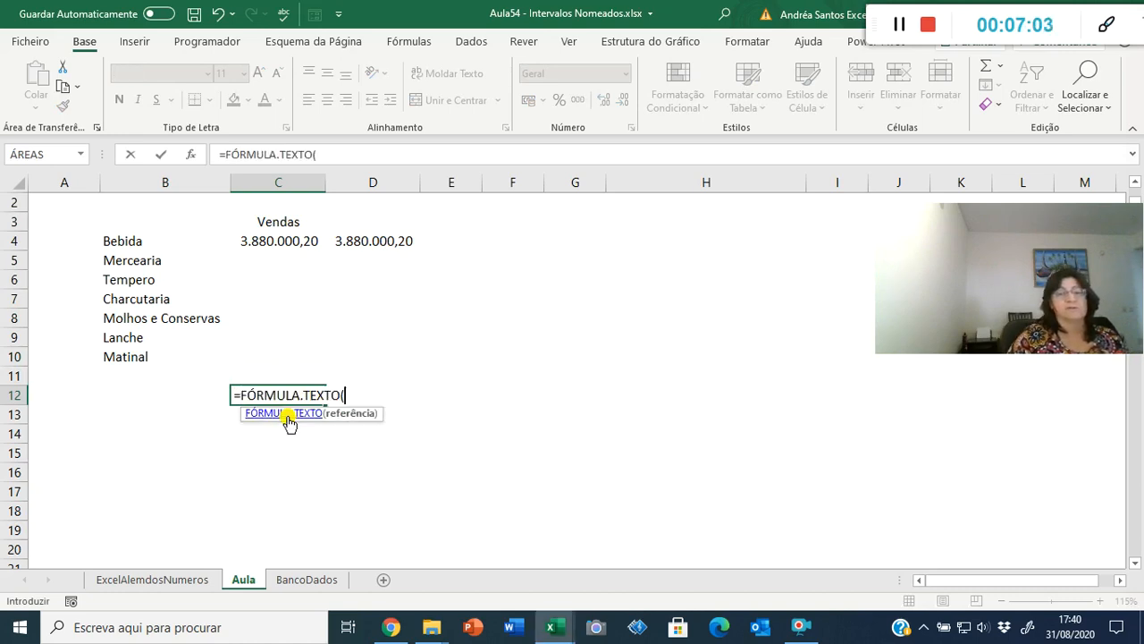
left_click(263, 240)
key("Return")
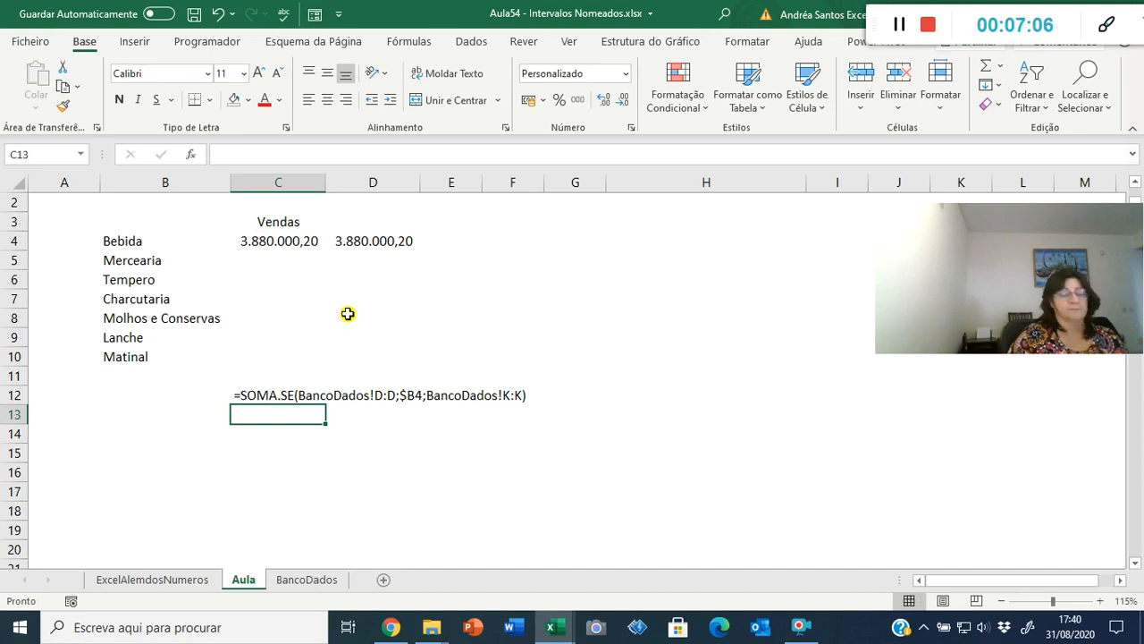
- Enter =FÓRMULA.TEXTO(D4) in C13 to show the named-range formula as text
type("=fó")
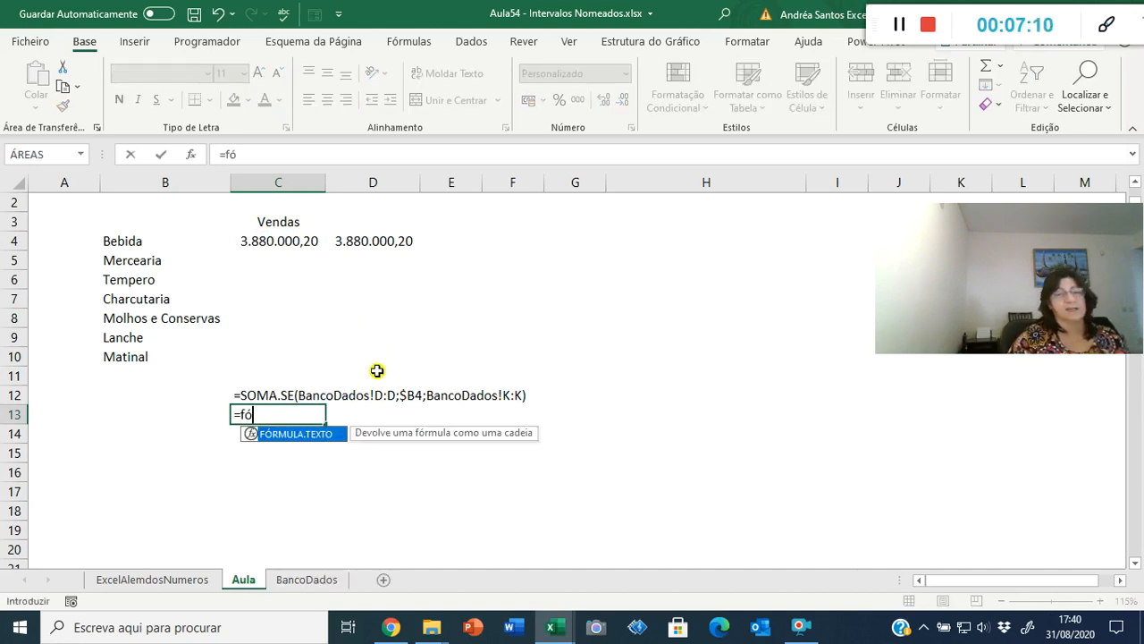
double_click(279, 436)
left_click(358, 246)
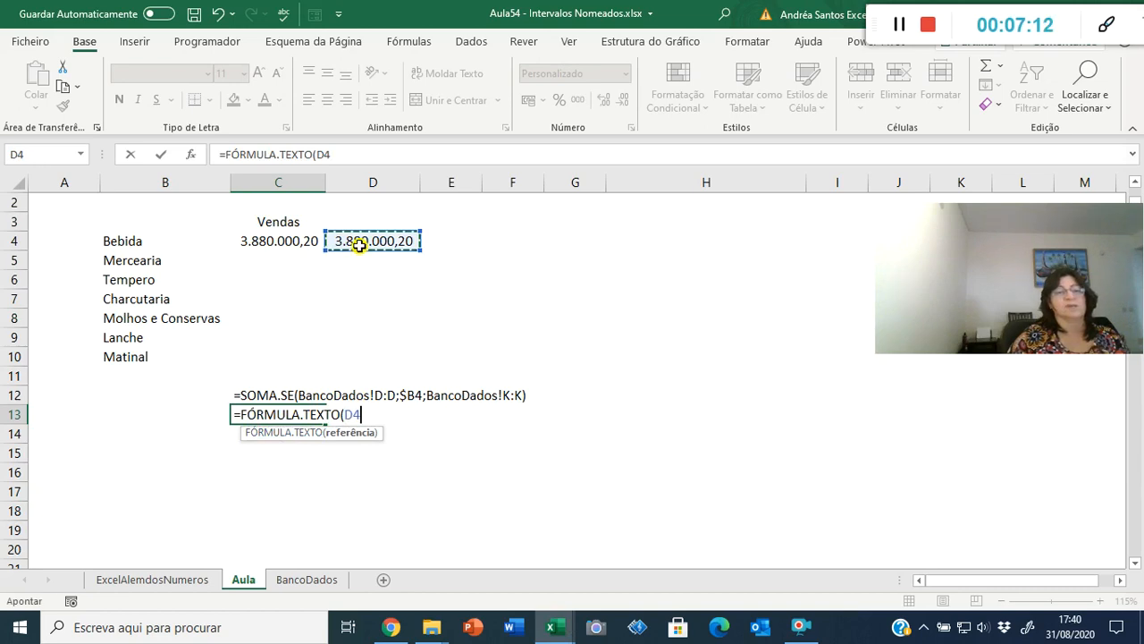
type(")")
key("Return")
key("Up")
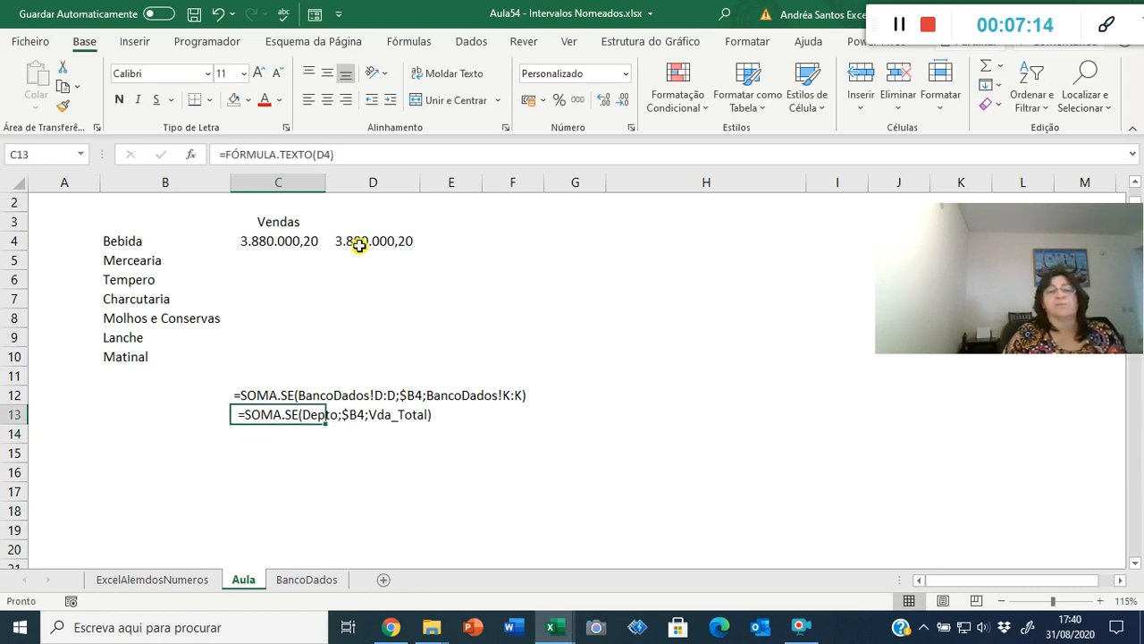
key("Up")
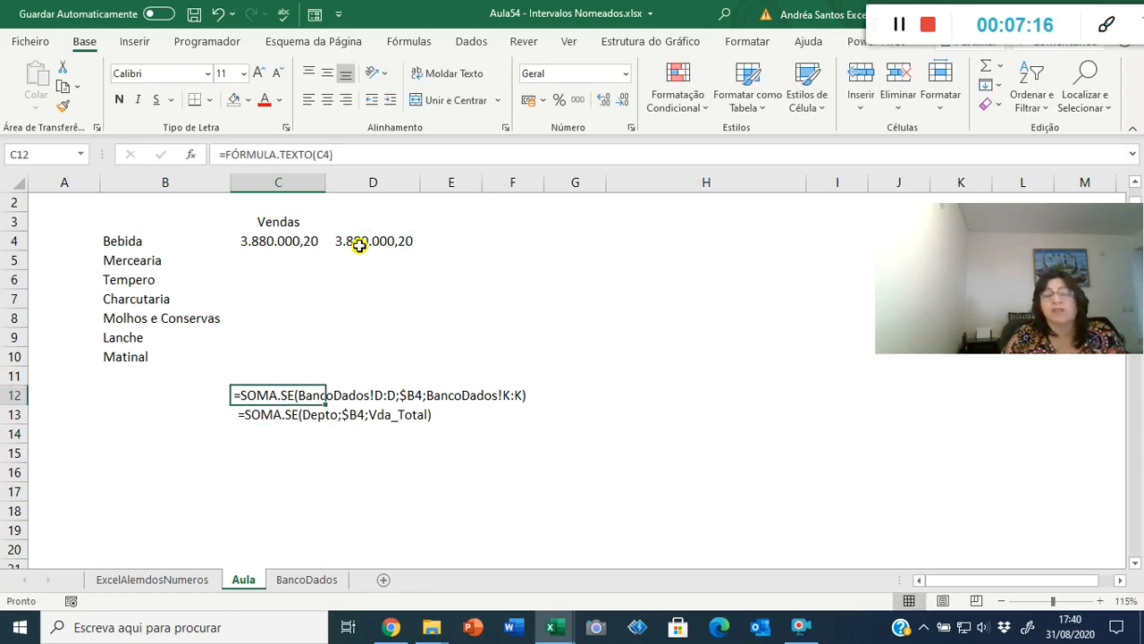
key("Down")
key("Down")
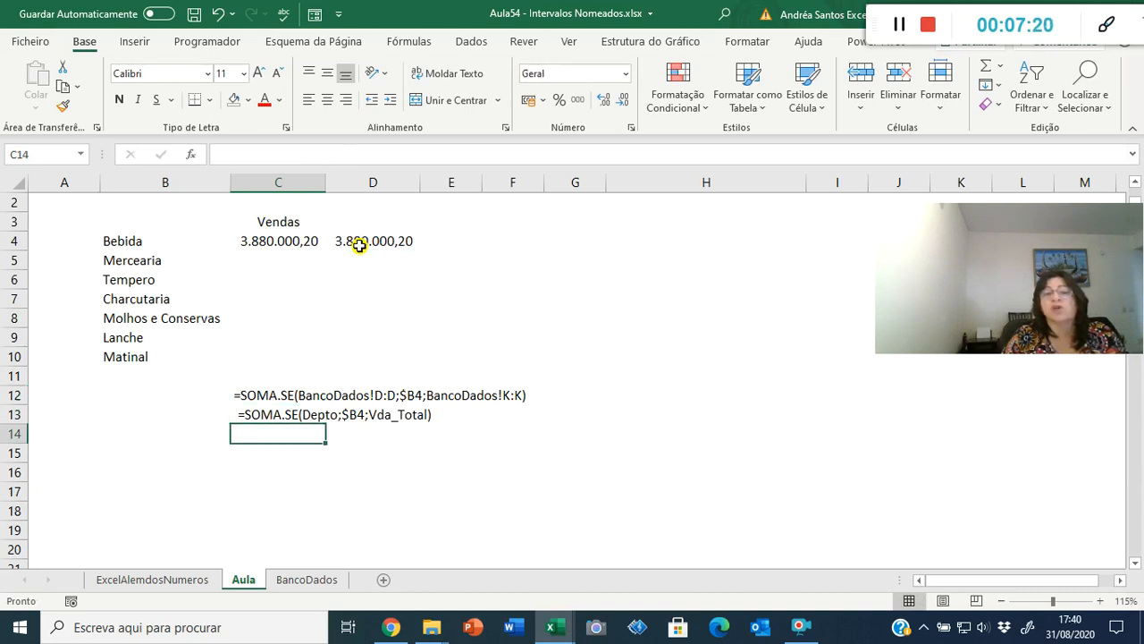
key("Up")
key("Down")
key("Up")
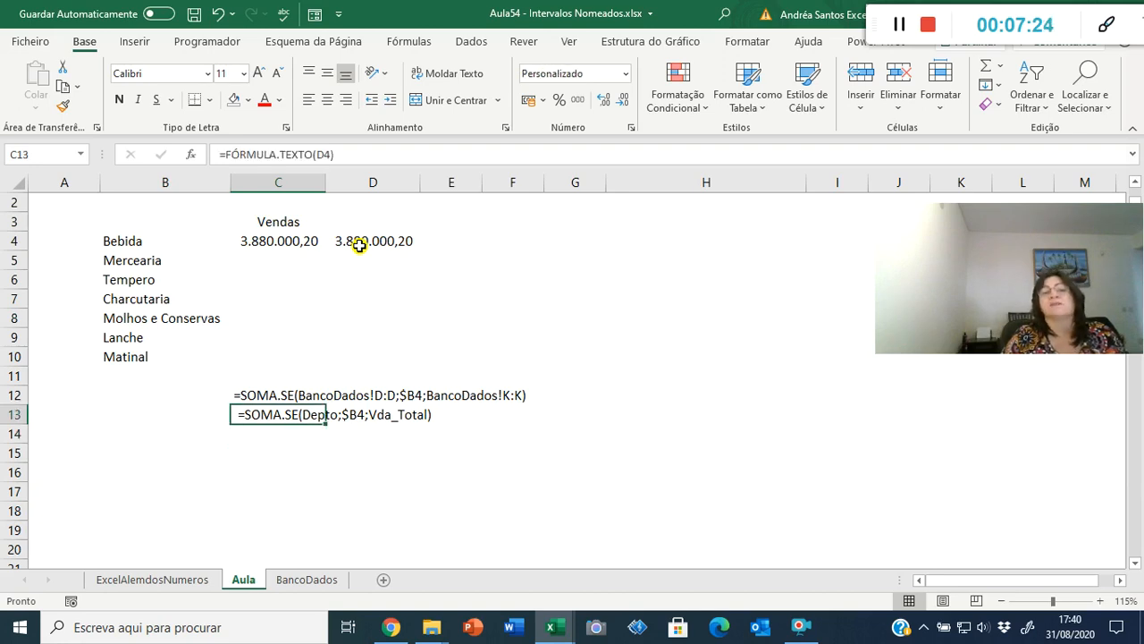
- Fill the C4:D4 formulas down to the Matinal row and widen columns C and D to fit the values
left_click_drag(294, 248, 349, 237)
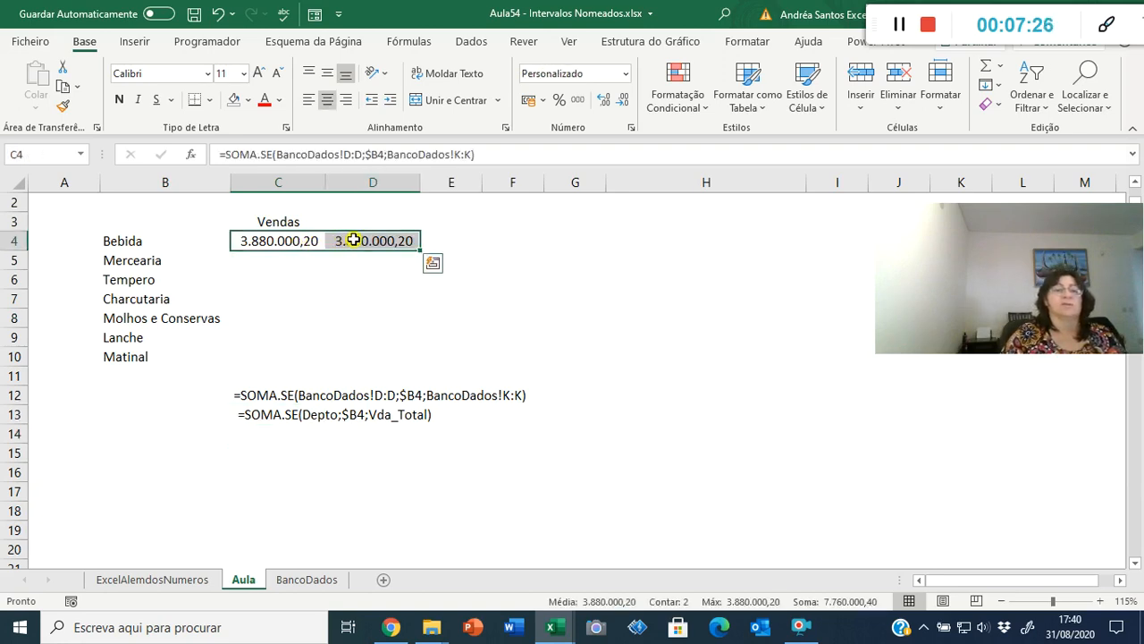
double_click(420, 251)
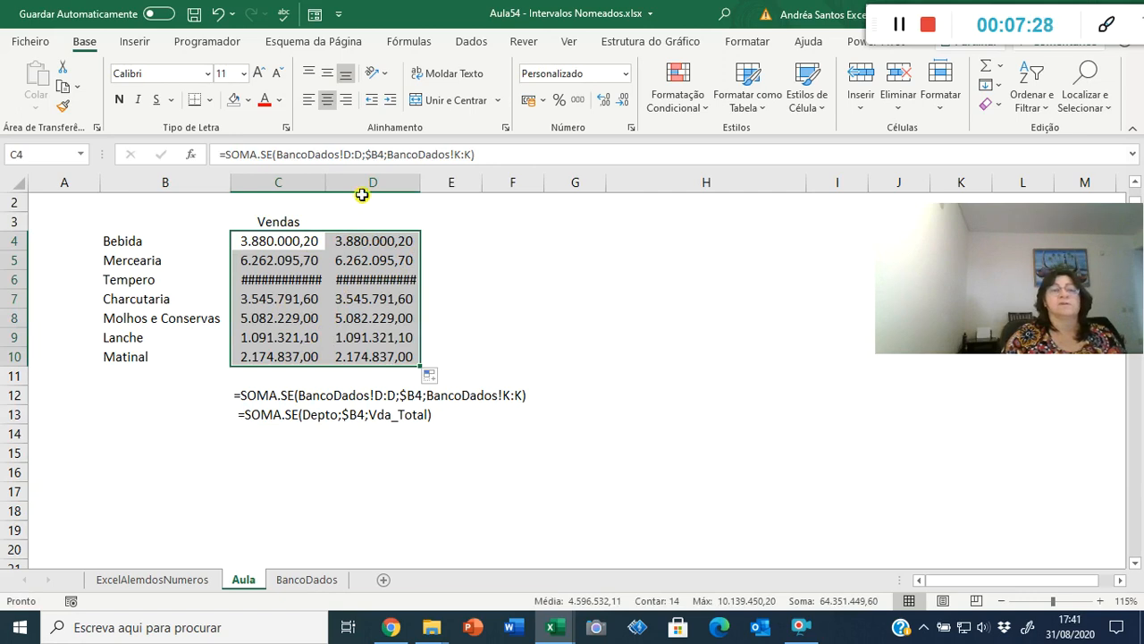
left_click_drag(307, 181, 342, 183)
left_click(314, 261)
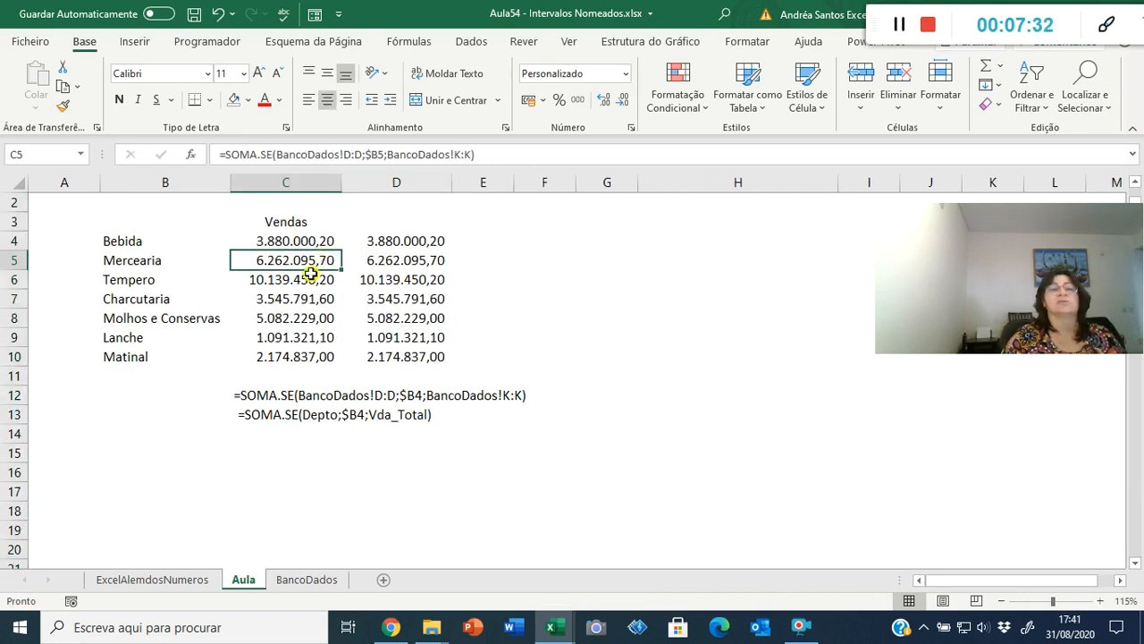
- Total the sales values of C4:C10 in C11 with the SOMA function
left_click(284, 374)
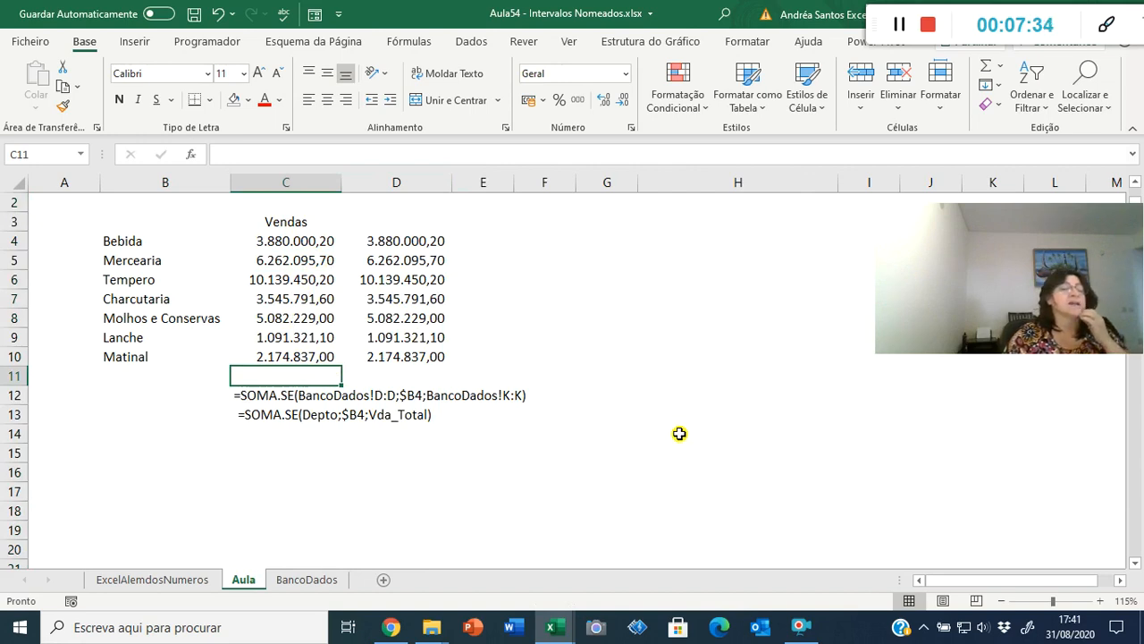
left_click(327, 265)
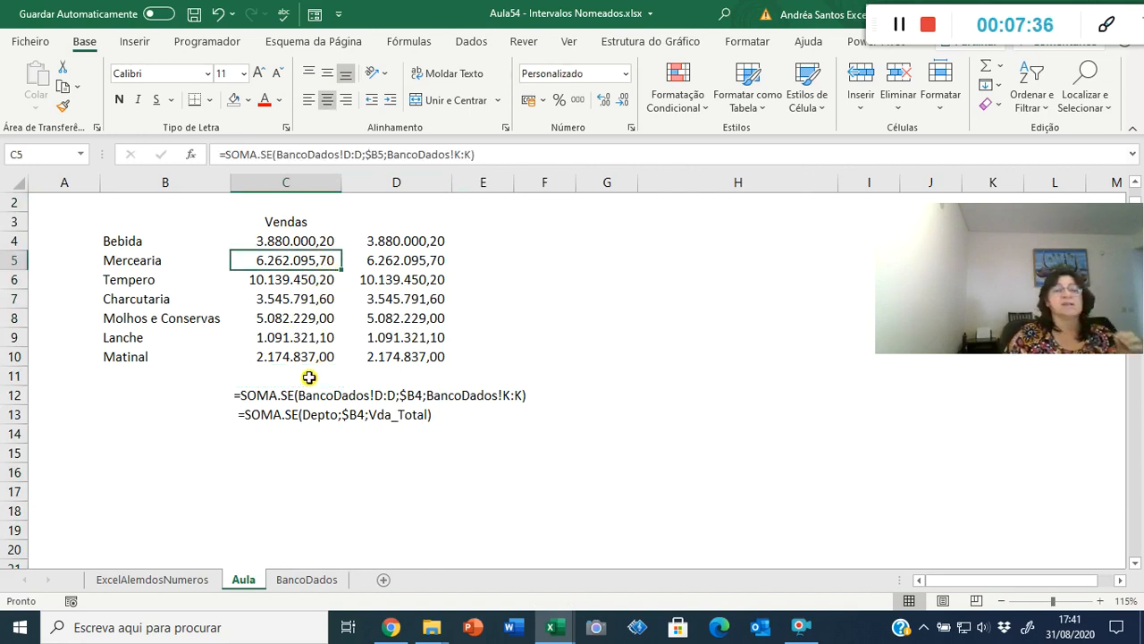
left_click(310, 377)
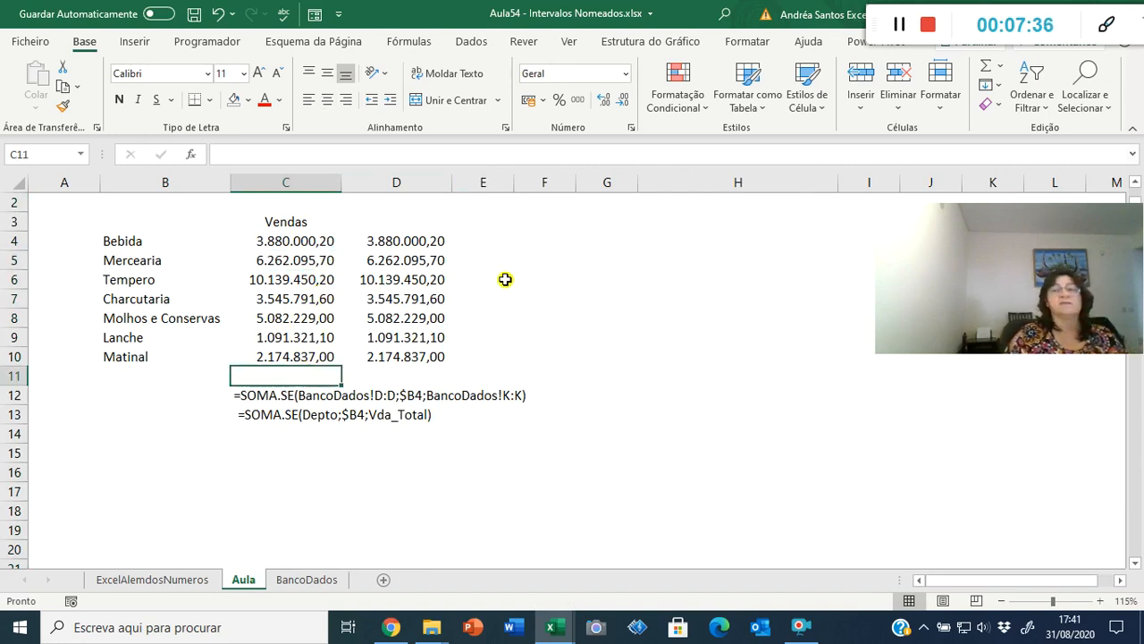
left_click(984, 72)
key("Return")
key("Up")
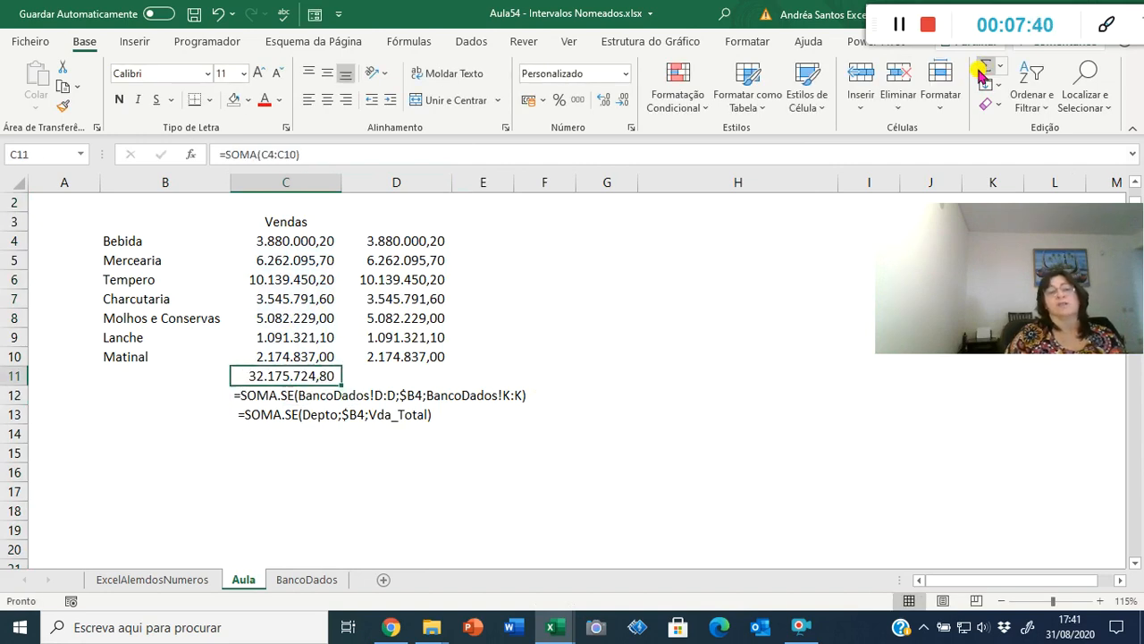
- Label cell B11 as Total and make the label bold
key("Left")
type("To")
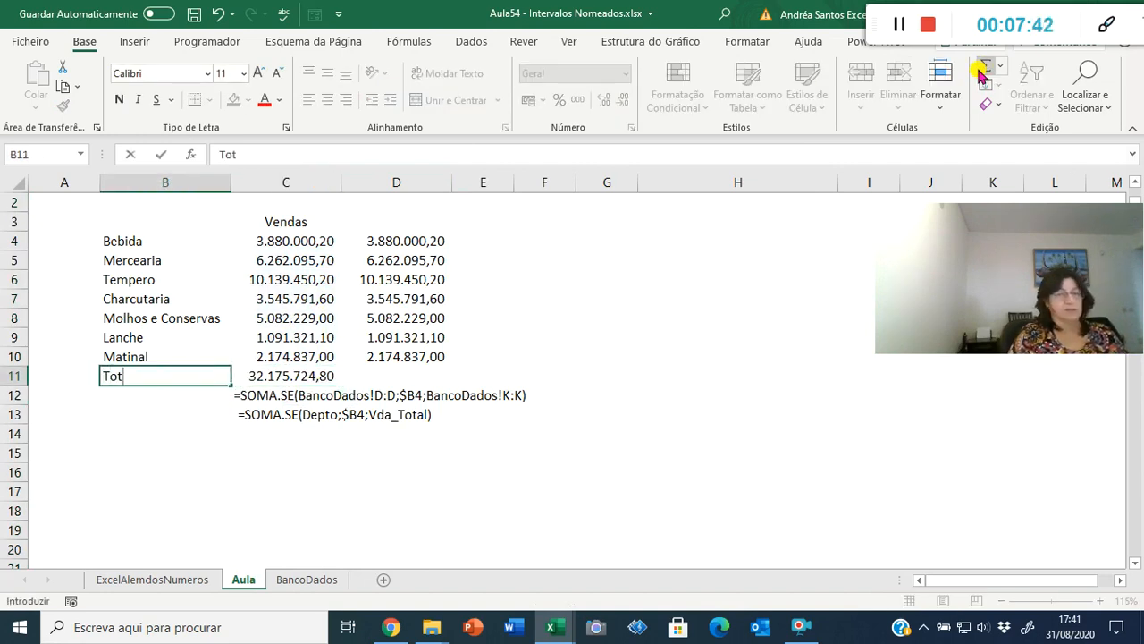
key("Return")
key("Up")
key("F2")
key("ctrl+Return")
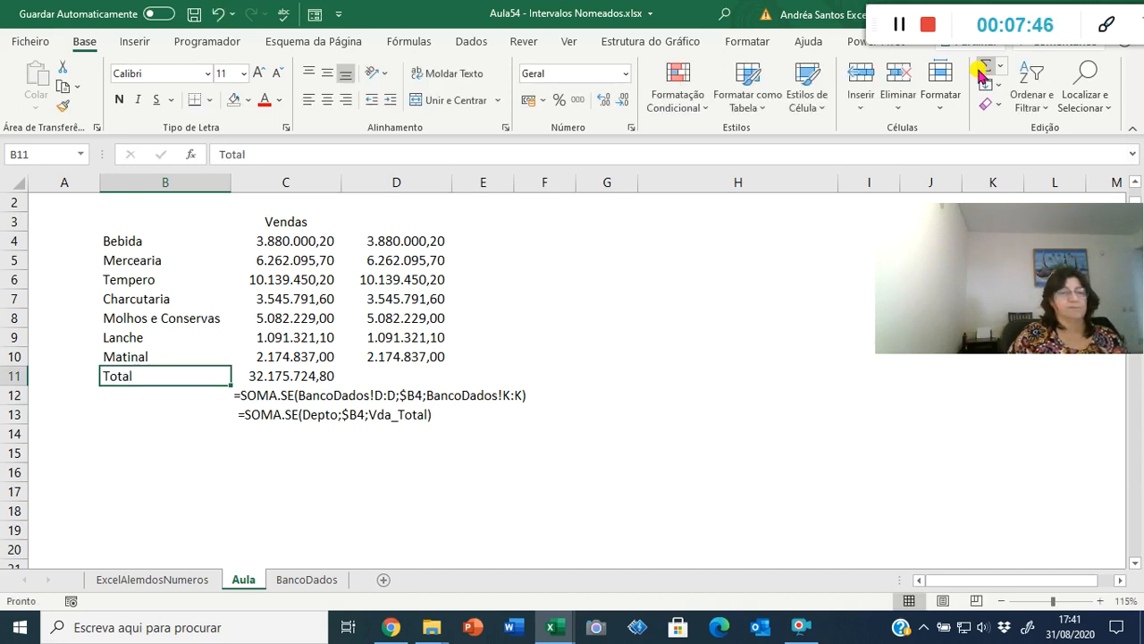
key("ctrl+n")
- Enter =SOMA(Vda_Total) in H14 and format the result with thousands separators
key("Down")
key("Down")
key("Down")
key("Down")
key("Right")
key("Right")
key("Right")
key("Right")
key("Right")
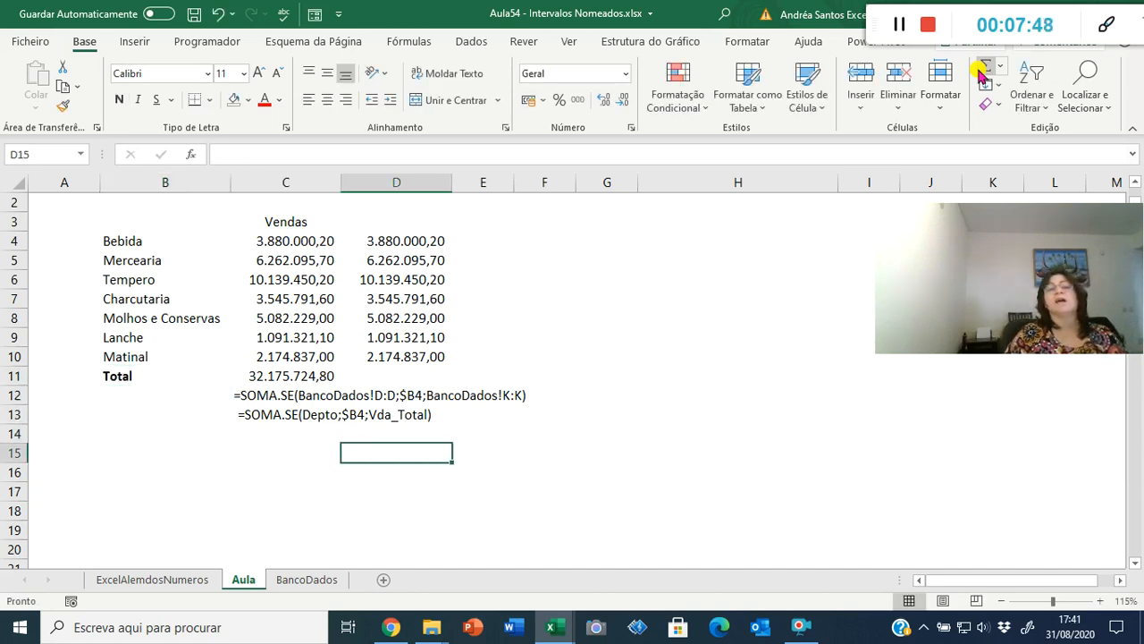
key("Right")
key("Up")
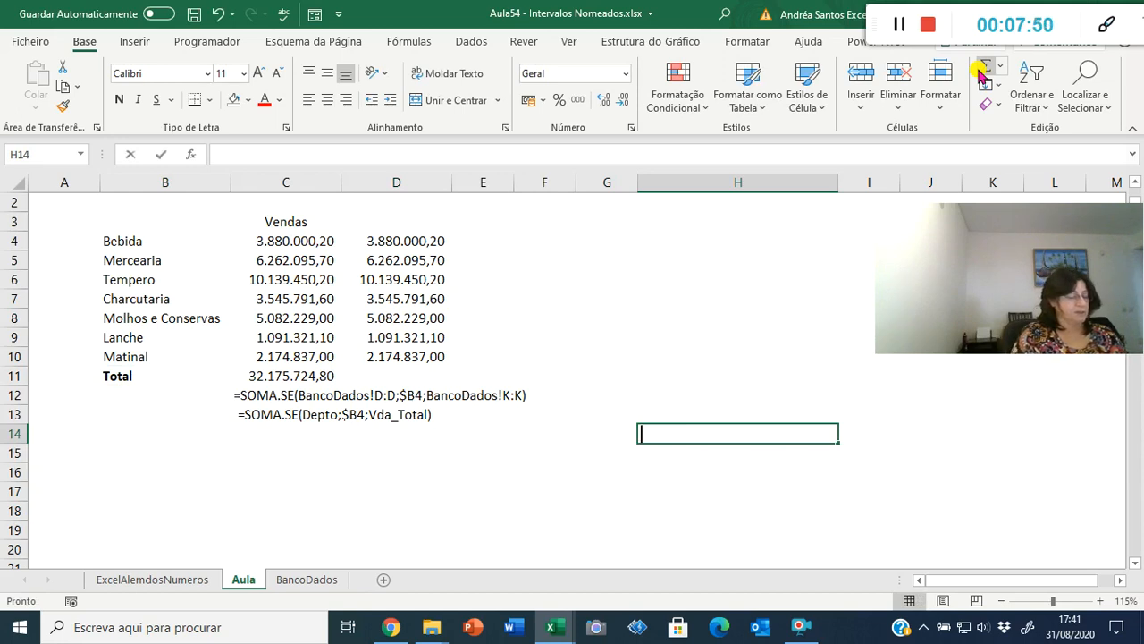
type("=soma(")
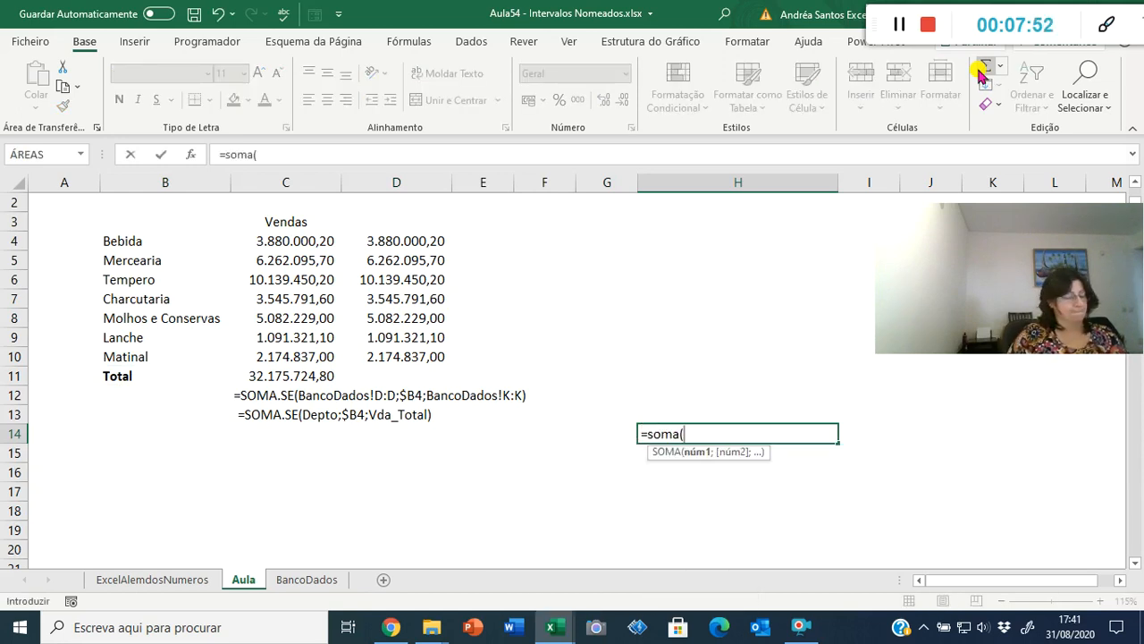
type("vda")
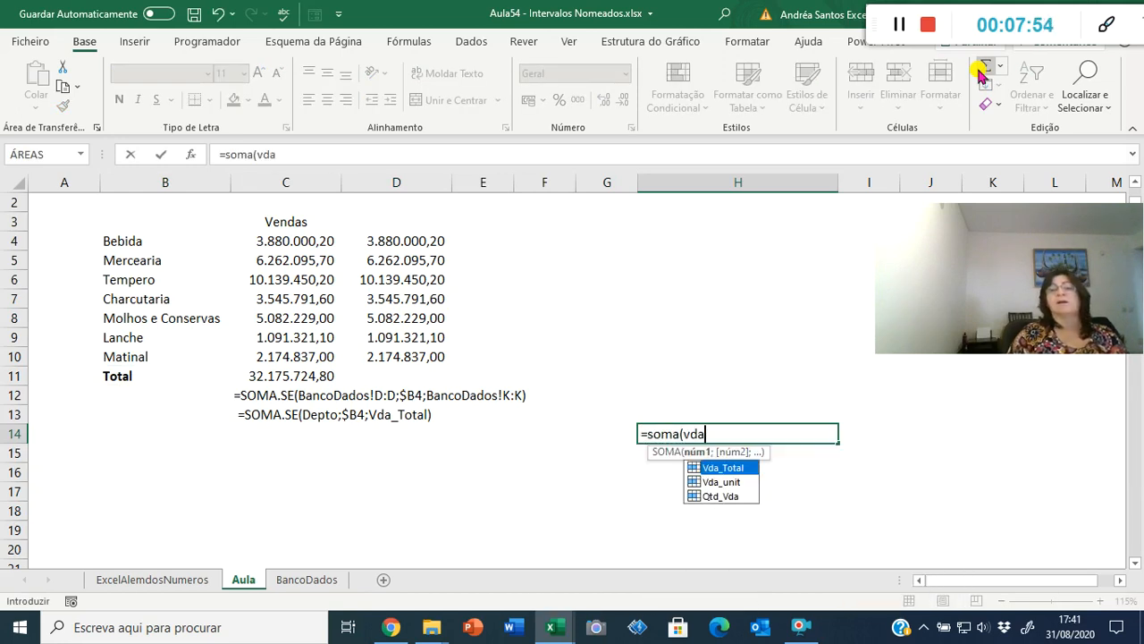
double_click(720, 467)
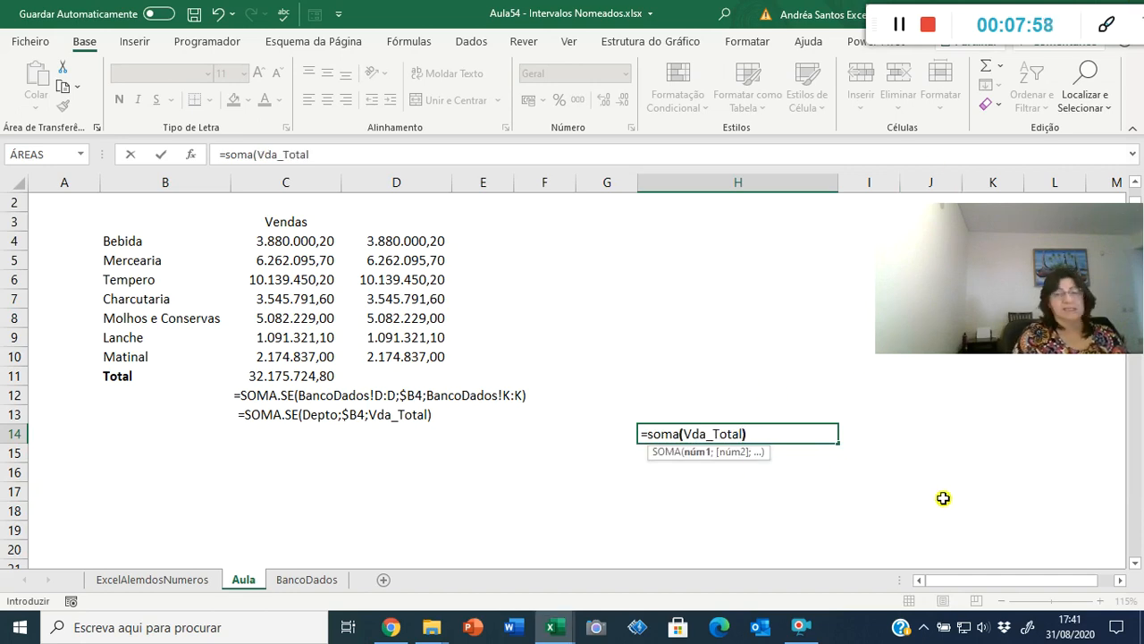
type(")")
key("Return")
key("Up")
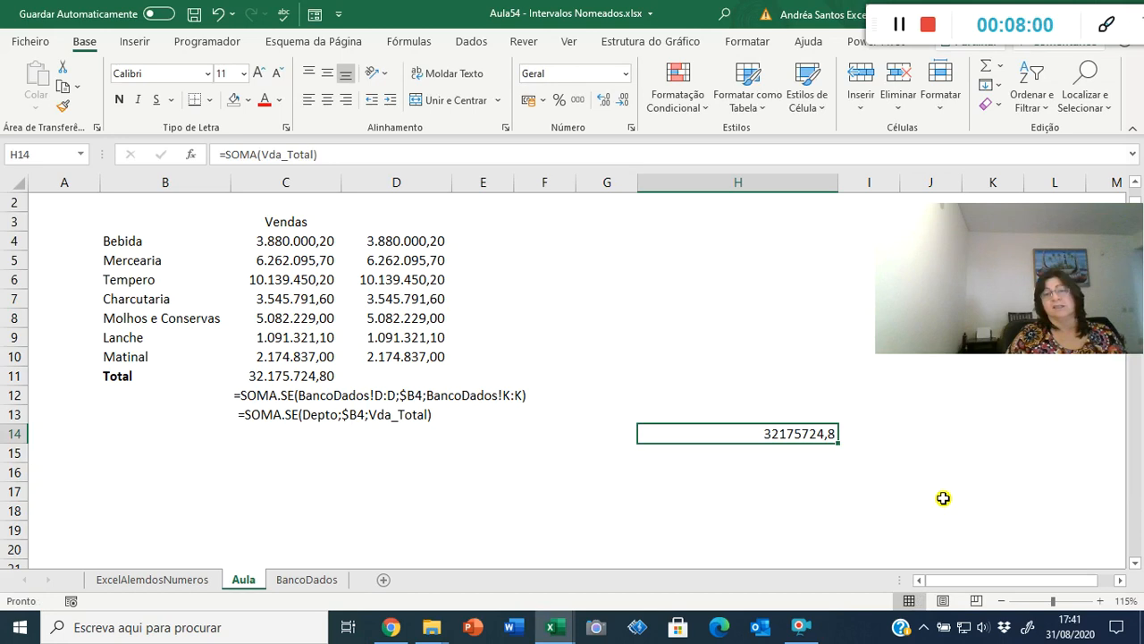
left_click(577, 99)
- Make the sales total in C11 bold and compare the H14 total with the values in C4:C10
left_click(283, 379)
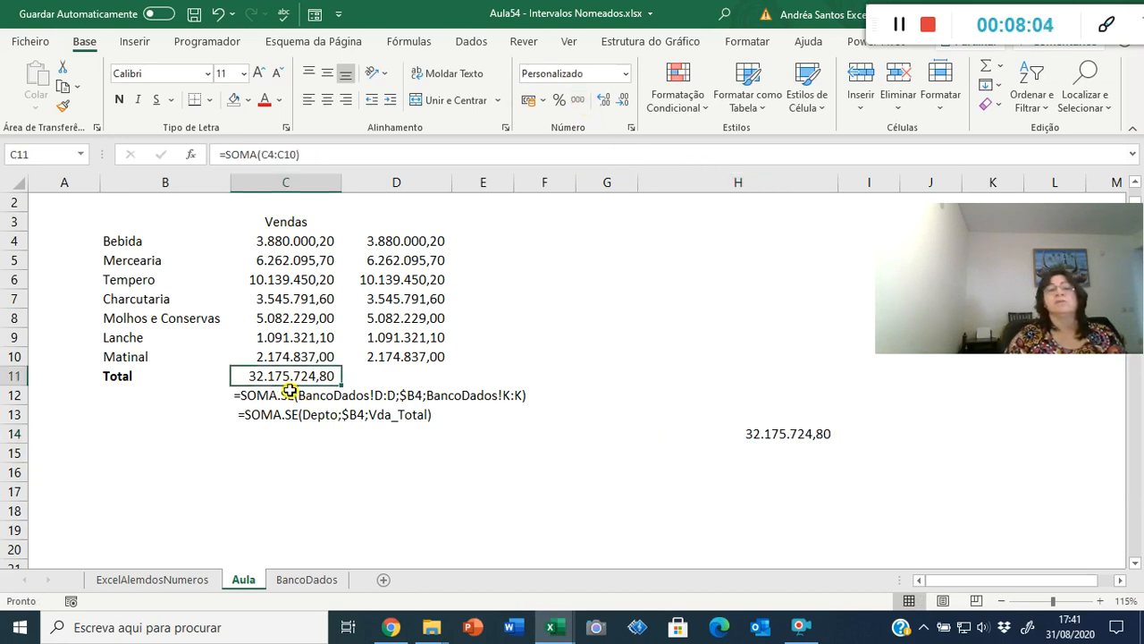
key("ctrl+n")
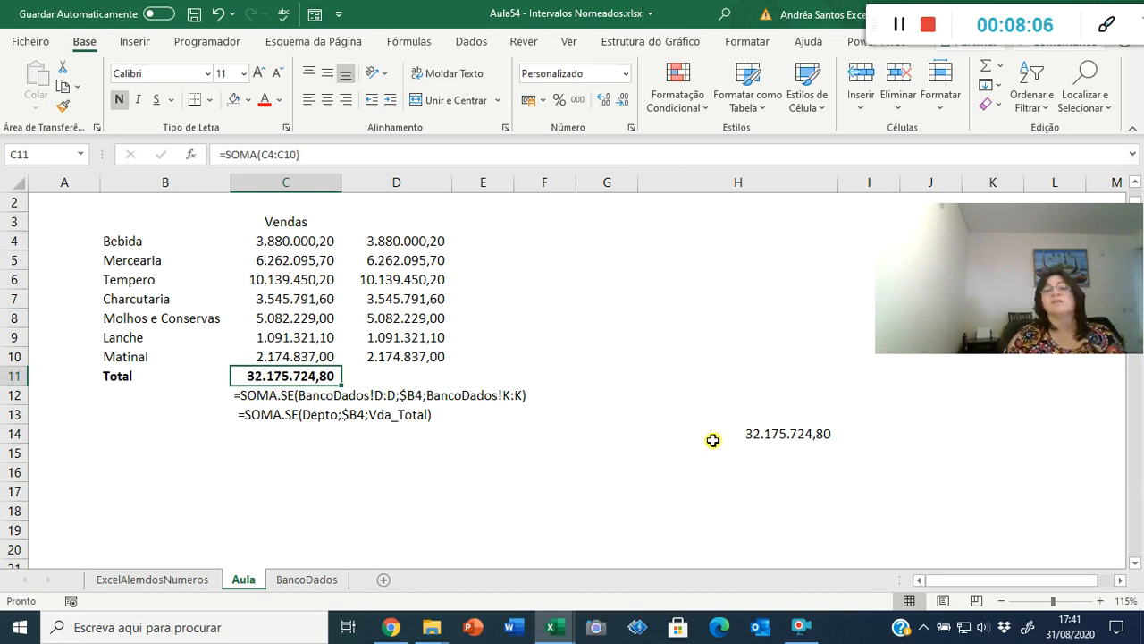
left_click(783, 435)
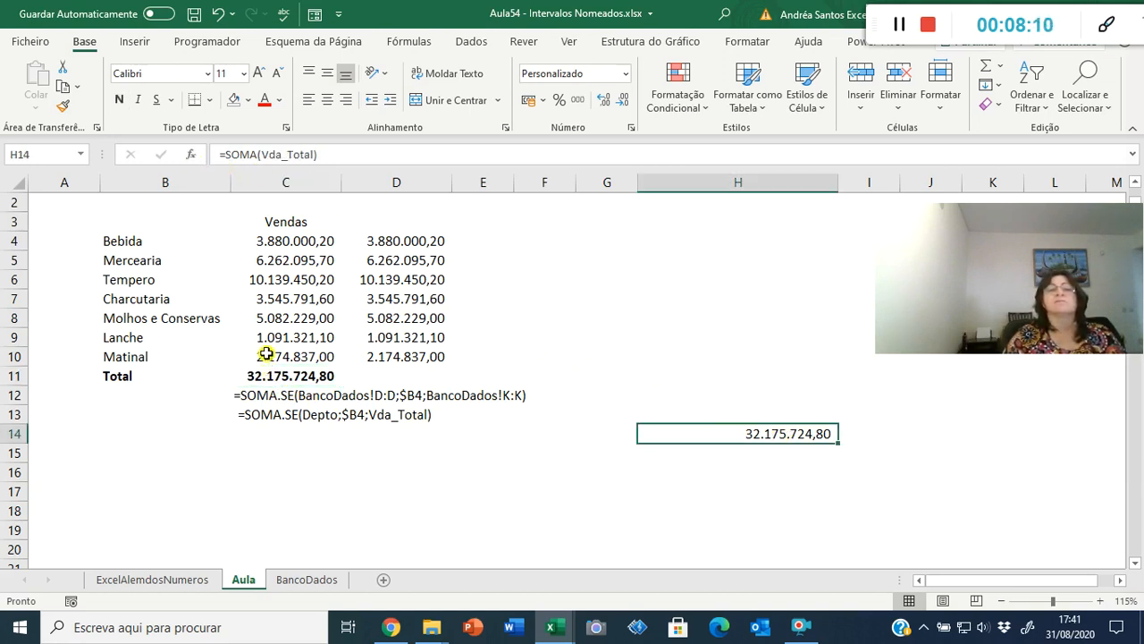
left_click_drag(273, 243, 278, 358)
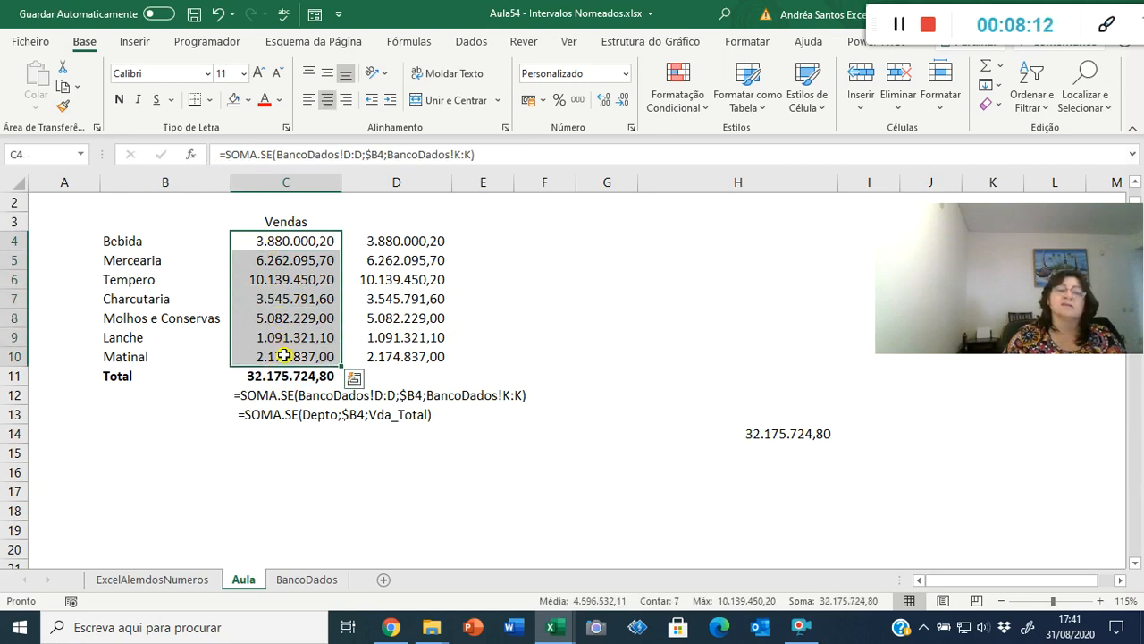
- Enter =SOMA(BancoDados!K:K) in H15 and format the result with thousands separators
left_click(734, 462)
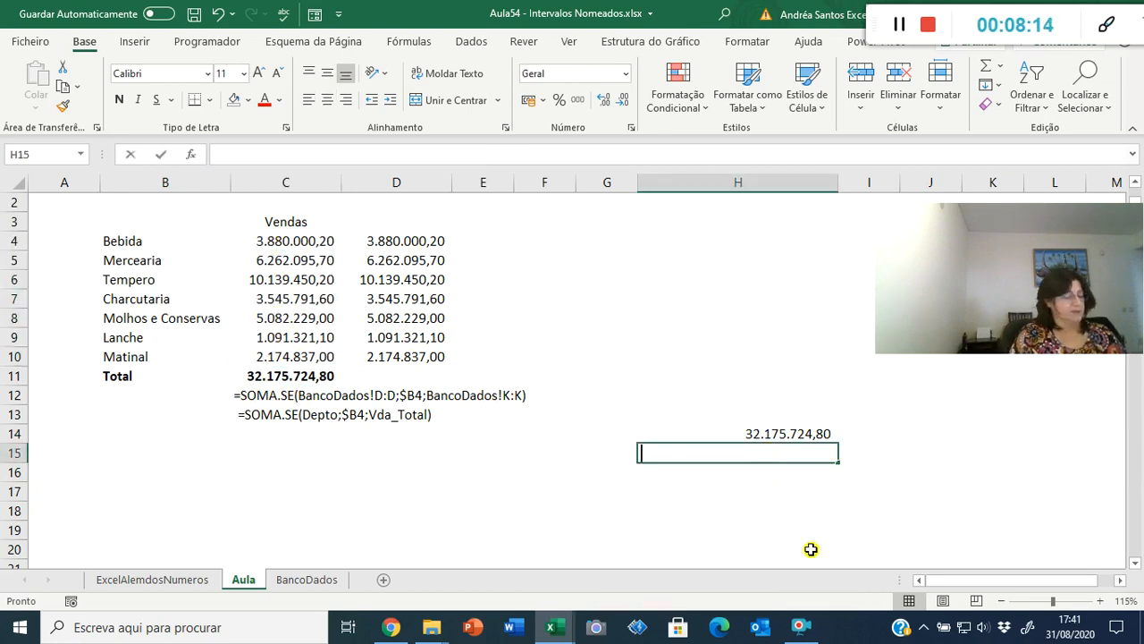
type("=soma(")
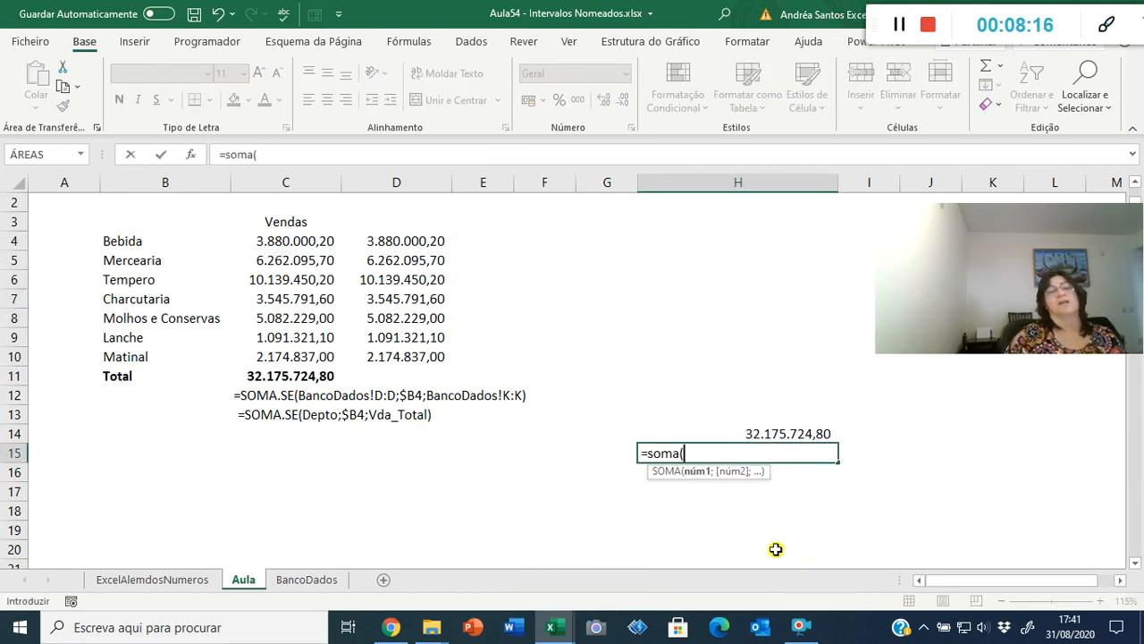
left_click(306, 579)
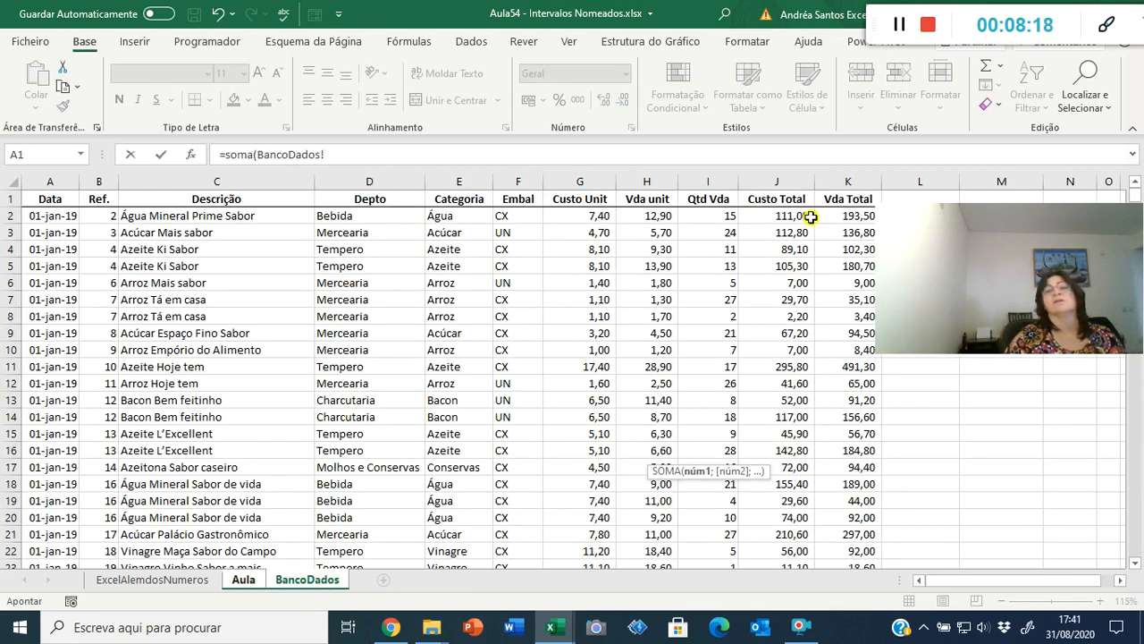
left_click(840, 174)
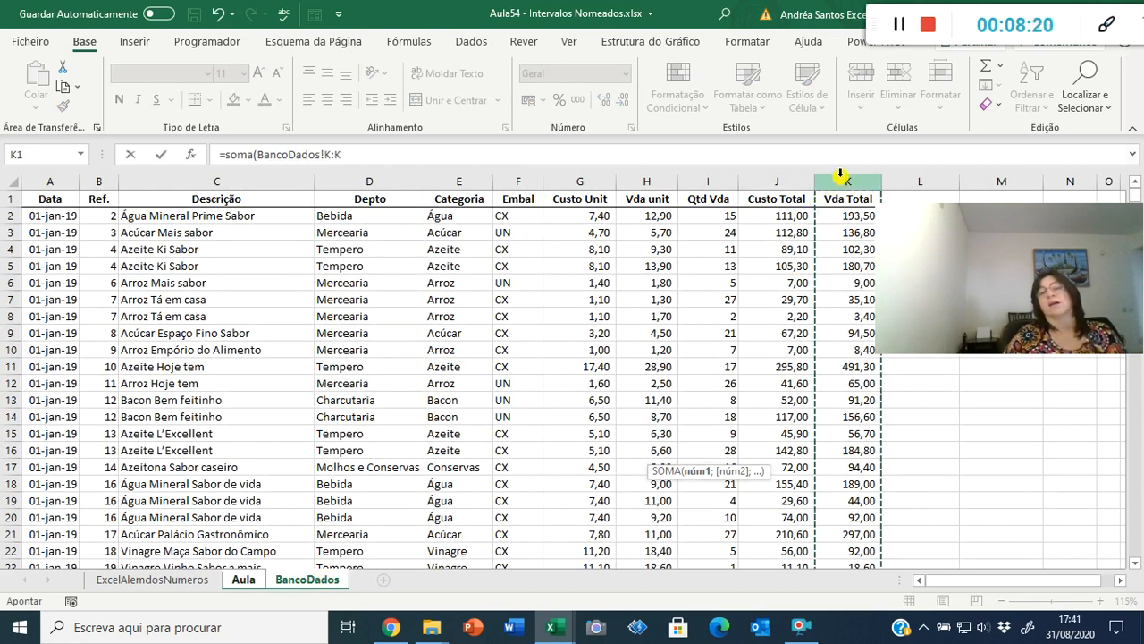
key("Return")
key("Up")
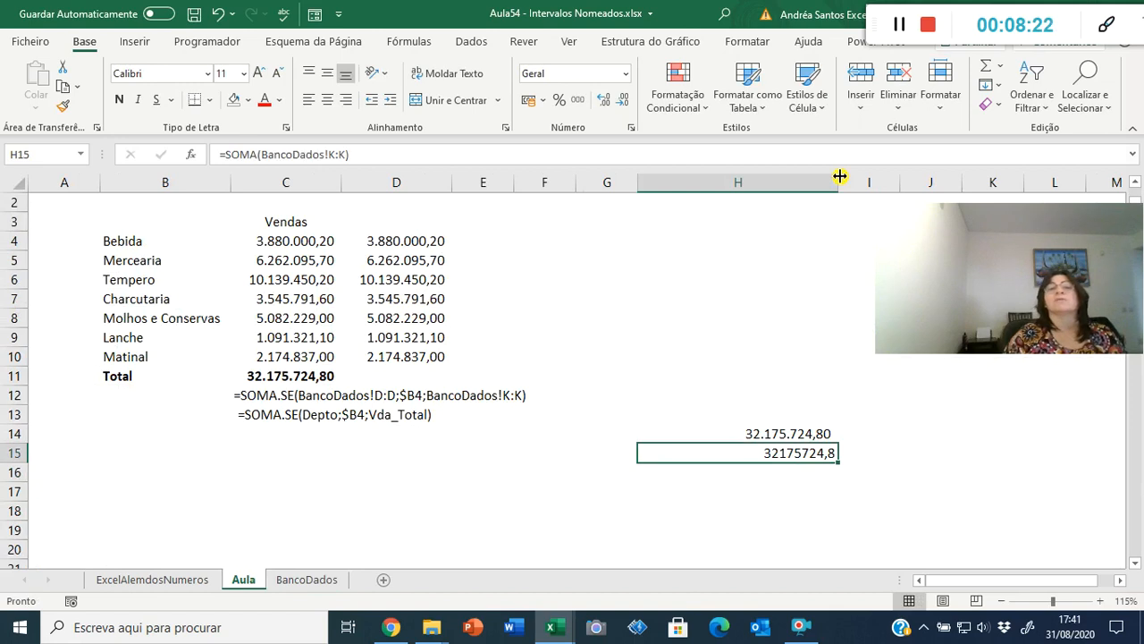
left_click(575, 100)
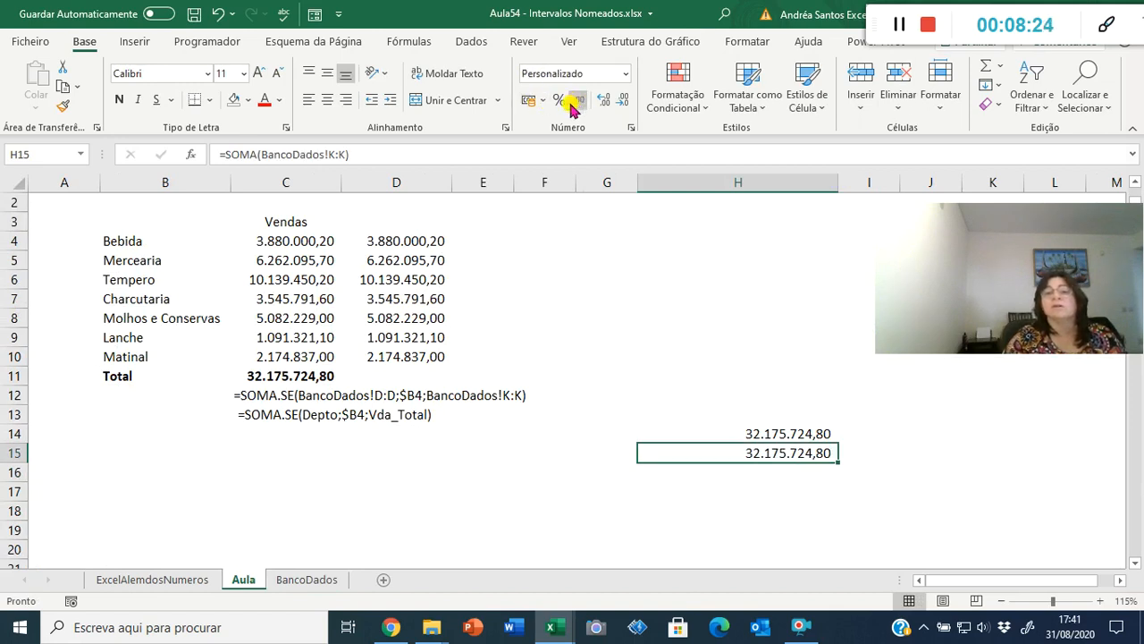
- Open the function arguments of the SOMA formula in H14 and replace the named range with BancoDados!K:K
key("Up")
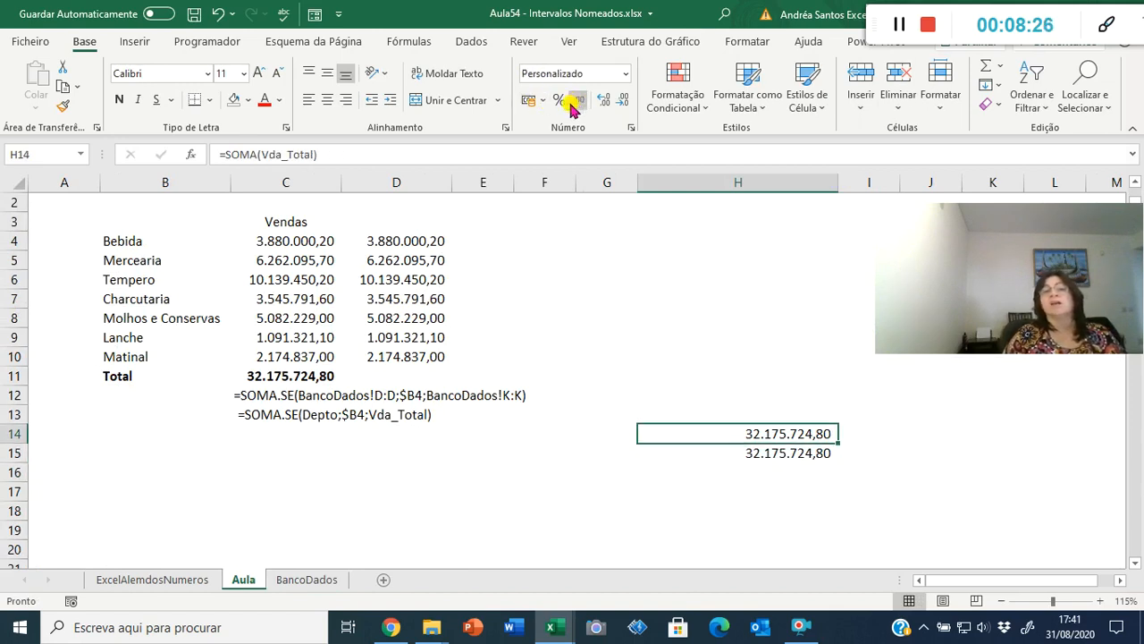
left_click(191, 155)
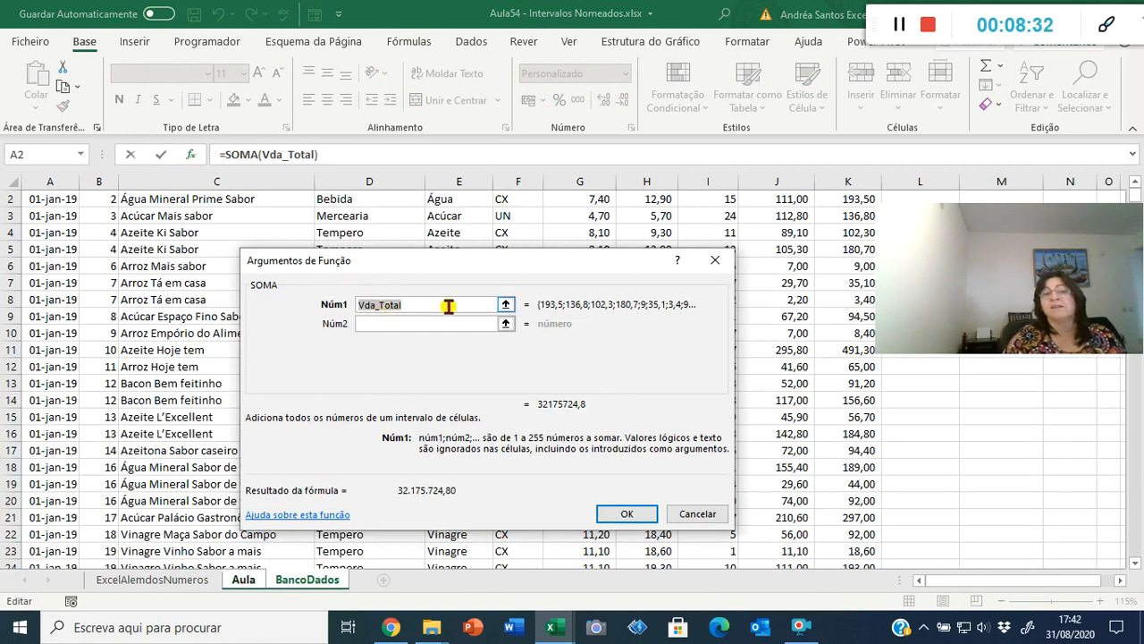
left_click(615, 517)
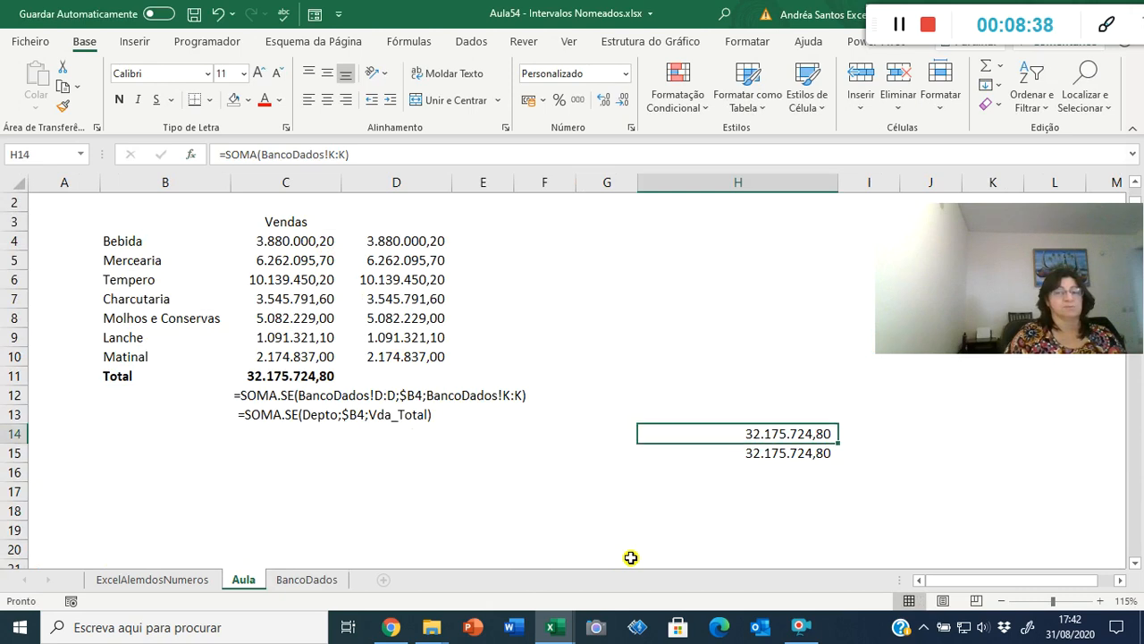
- Enter =SOMA(Custo_Total) in G14 and format the result with thousands separators
key("Right")
key("Left")
key("Left")
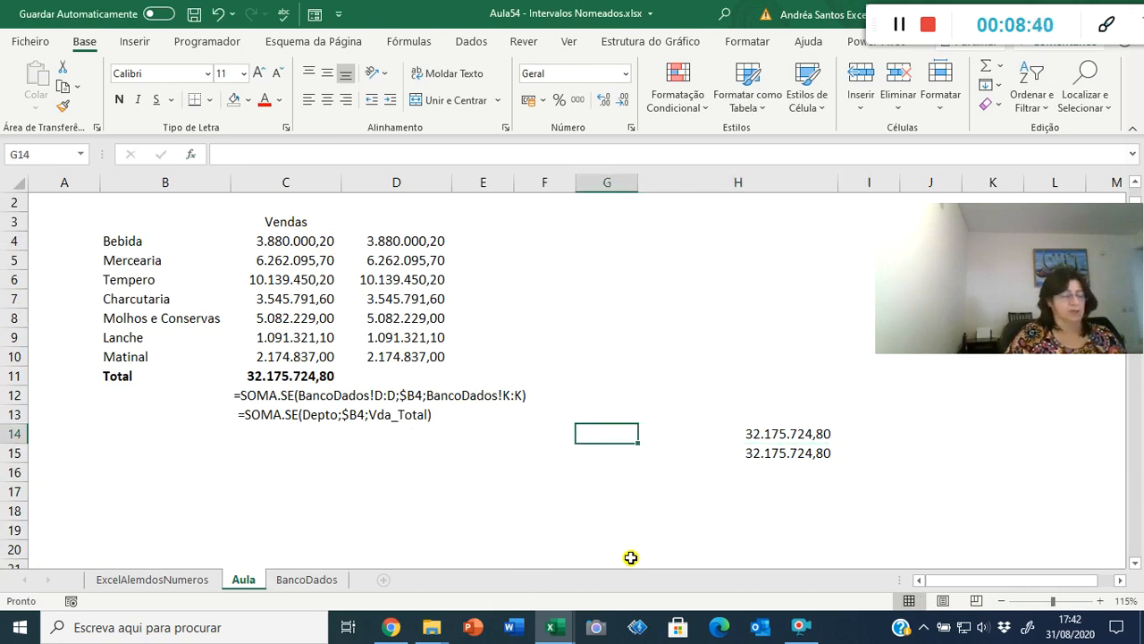
type("=soma(")
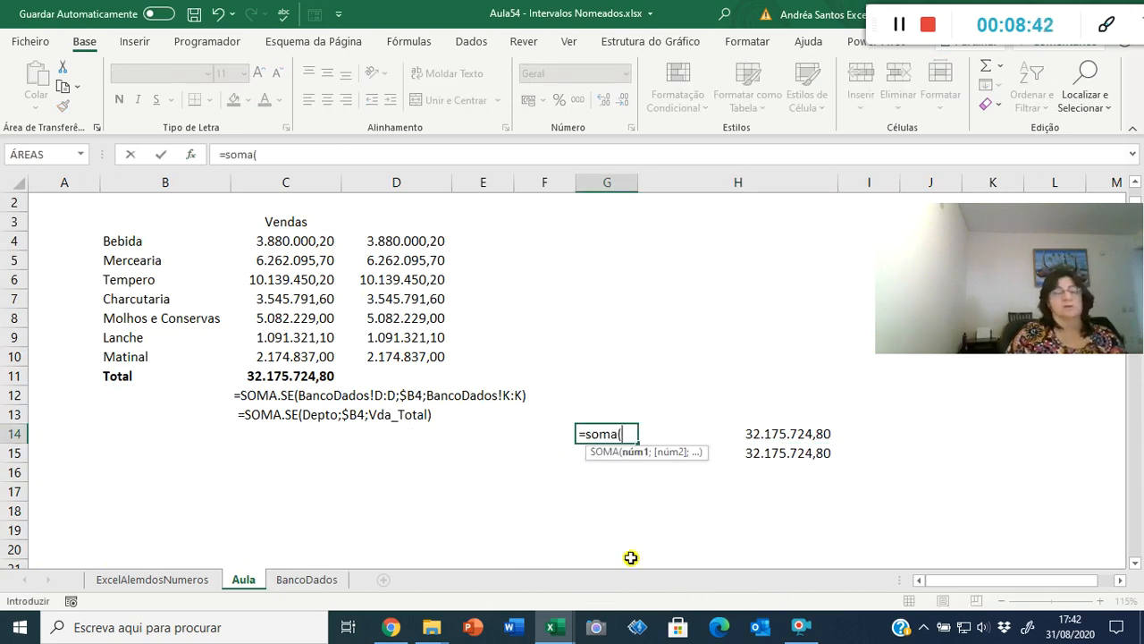
type("cs")
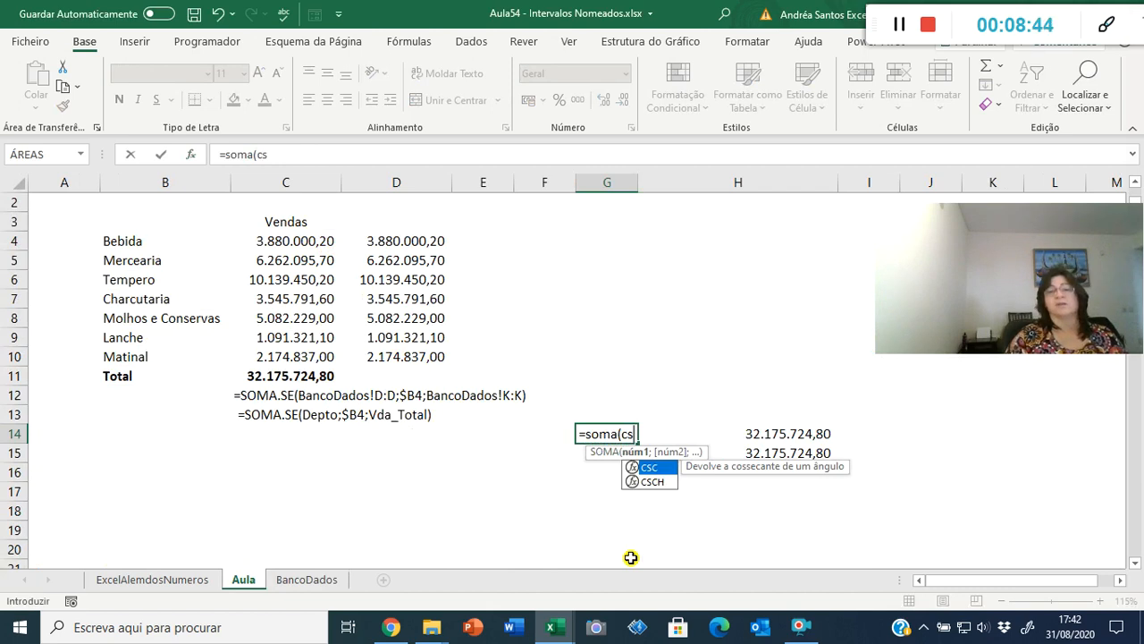
key("BackSpace")
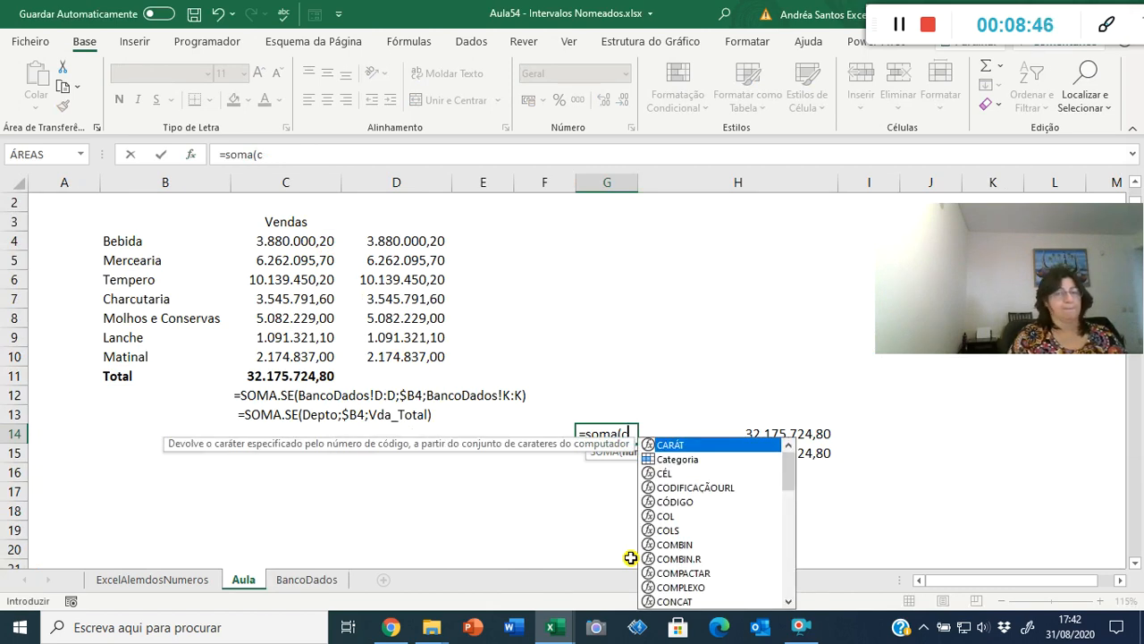
type("us")
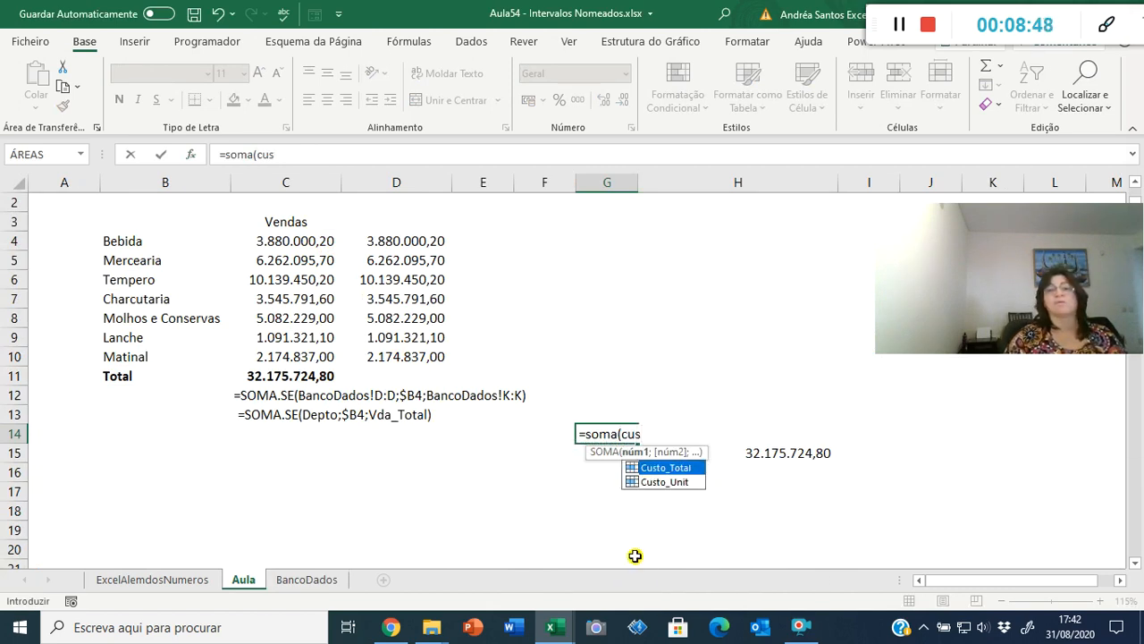
double_click(662, 467)
key("Return")
key("Up")
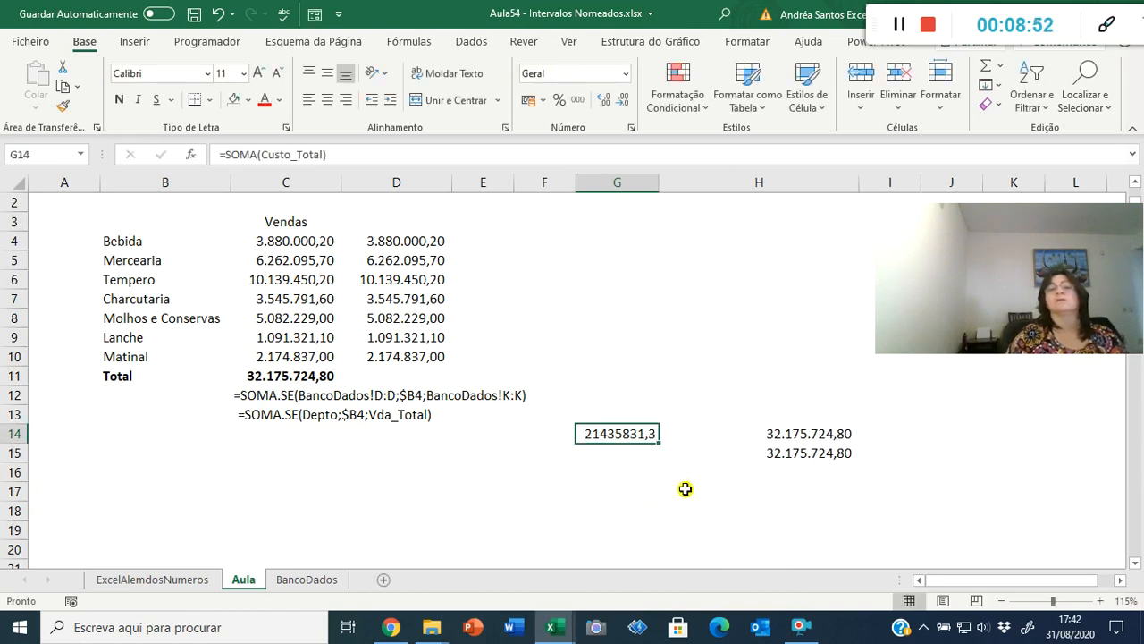
left_click(576, 99)
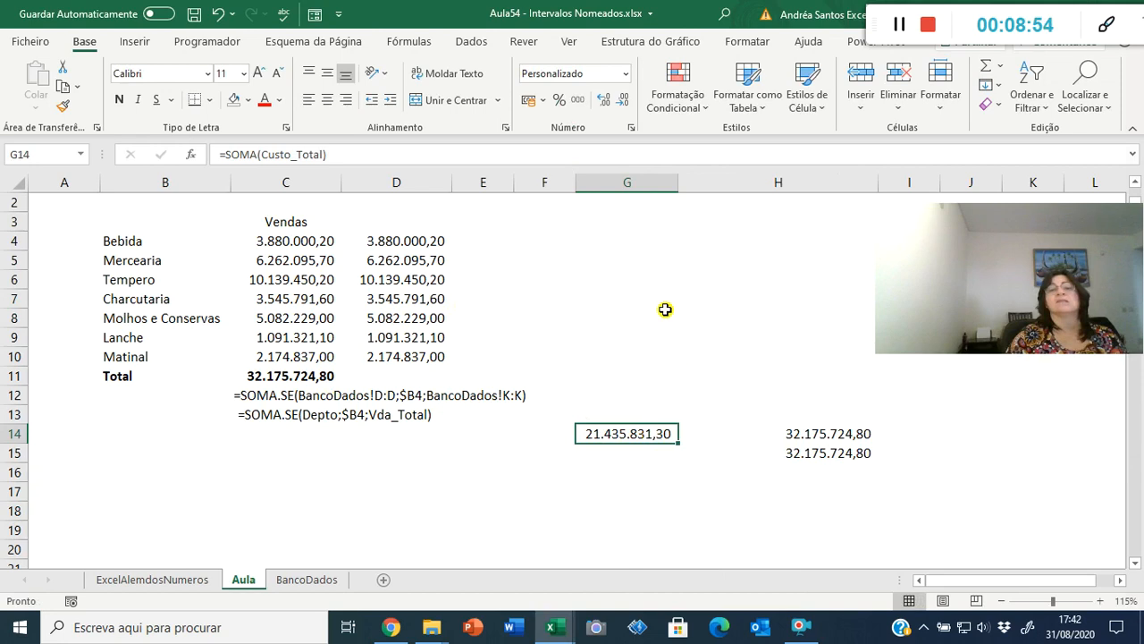
- Compare the cost total in G14 with the Custo Total column on the BancoDados sheet, ending on the Aula sheet
left_click(631, 265)
left_click(610, 355)
left_click(596, 432)
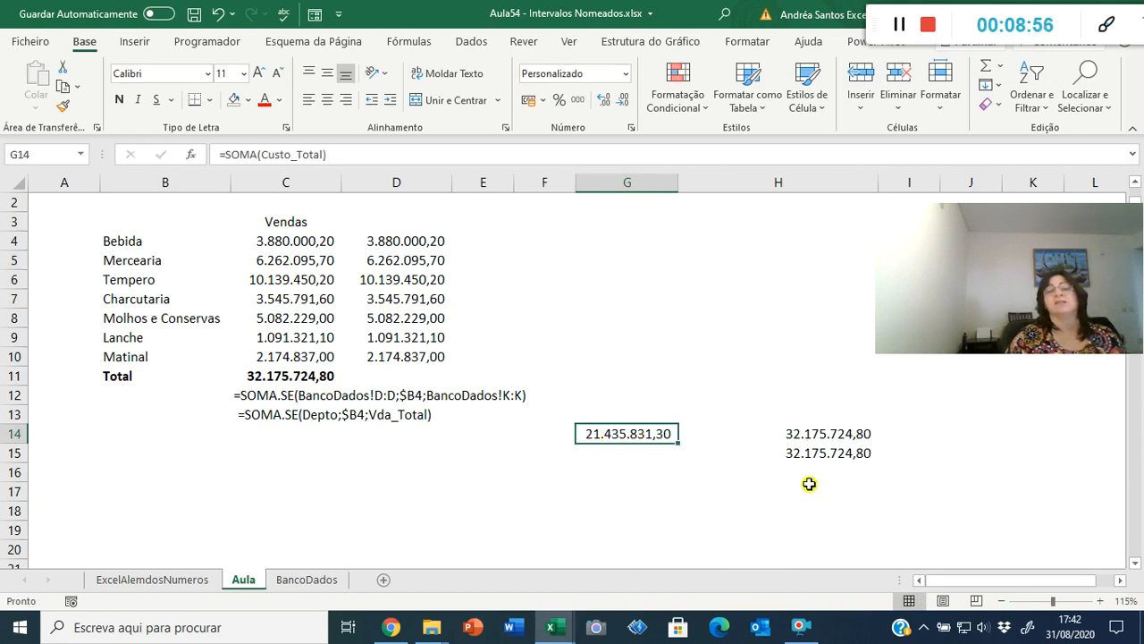
left_click(309, 579)
scroll(567, 461, "up", 1)
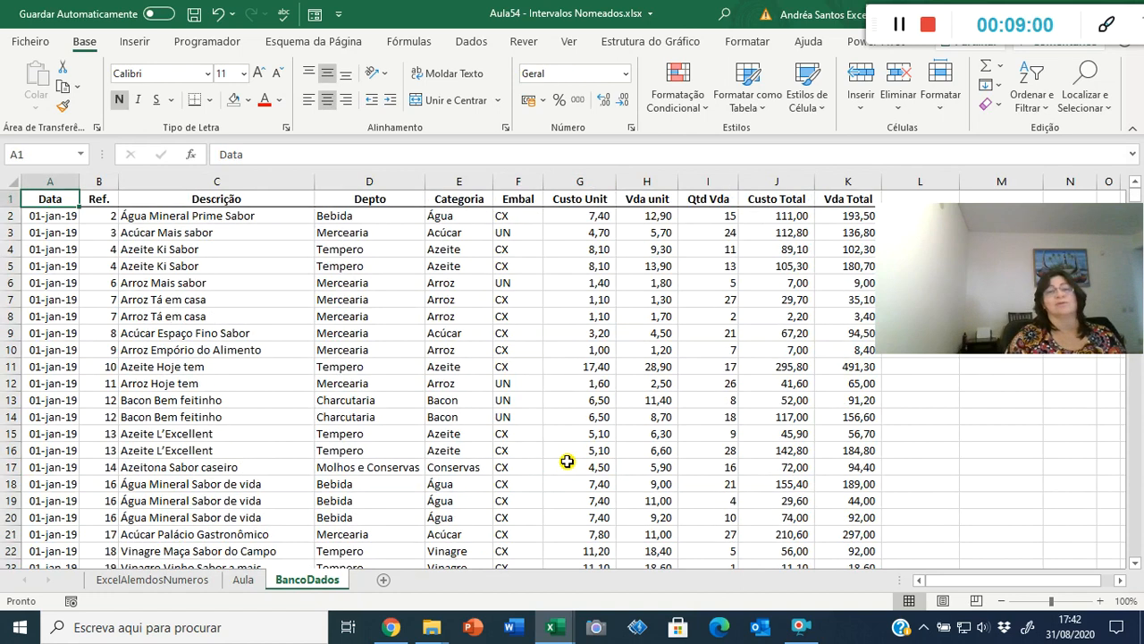
left_click(793, 176)
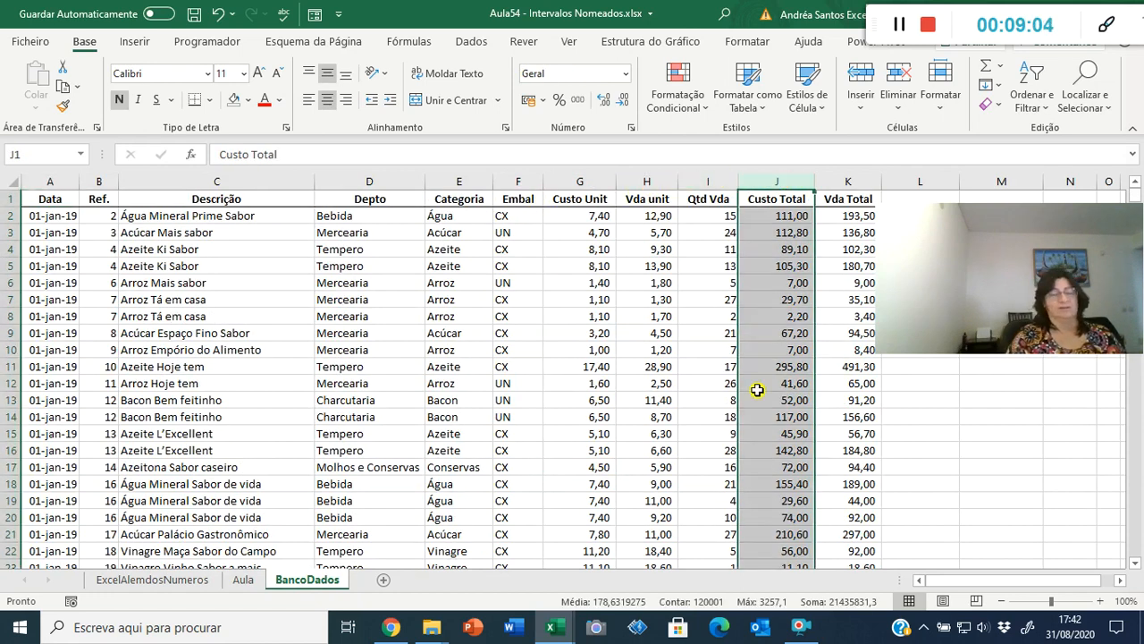
key("ctrl+Page_Up")
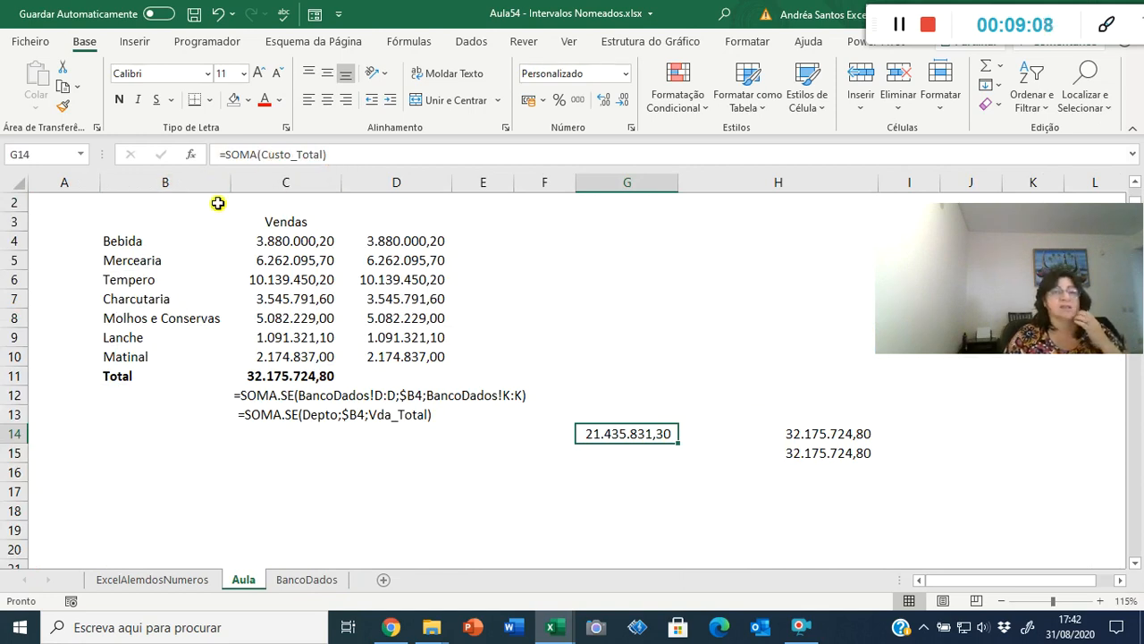
left_click(290, 578)
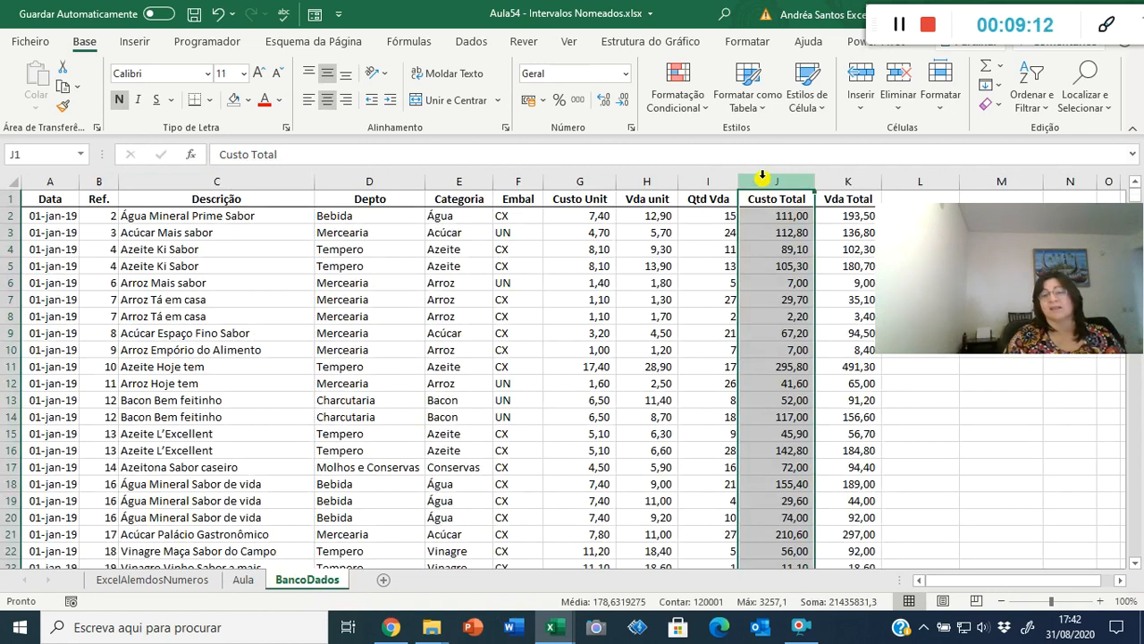
left_click(243, 579)
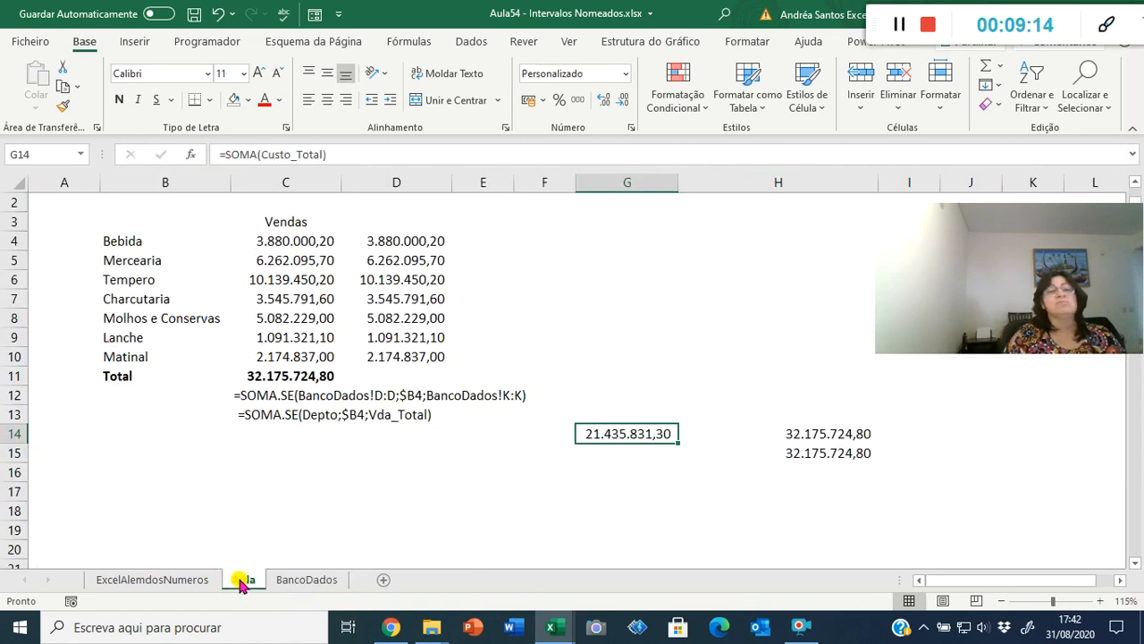
left_click(627, 361)
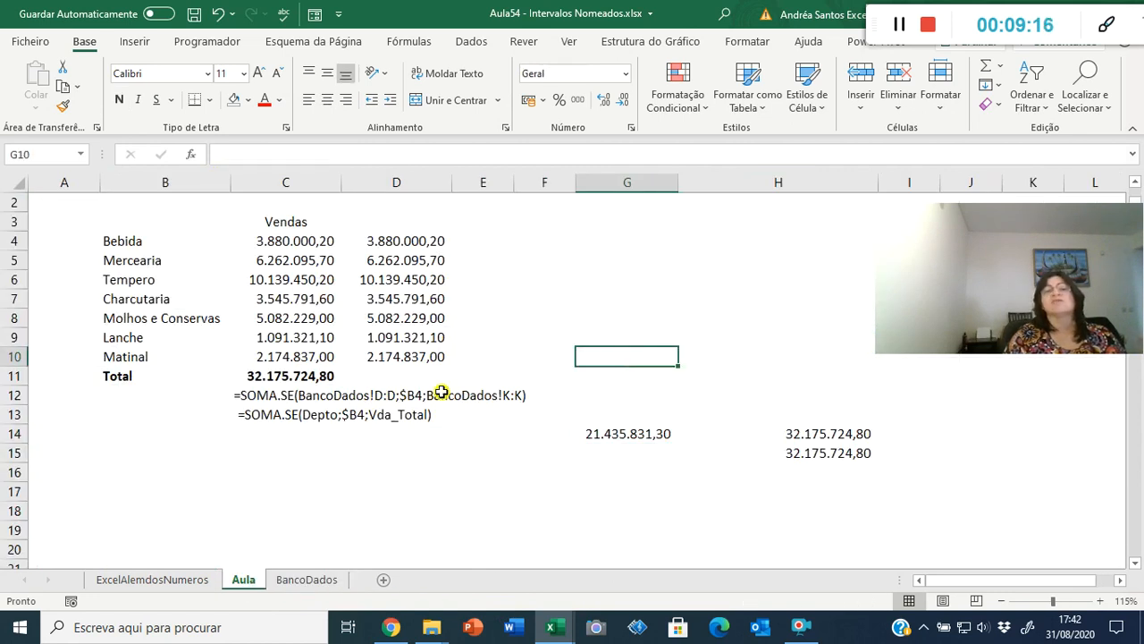
left_click(397, 375)
left_click(628, 429)
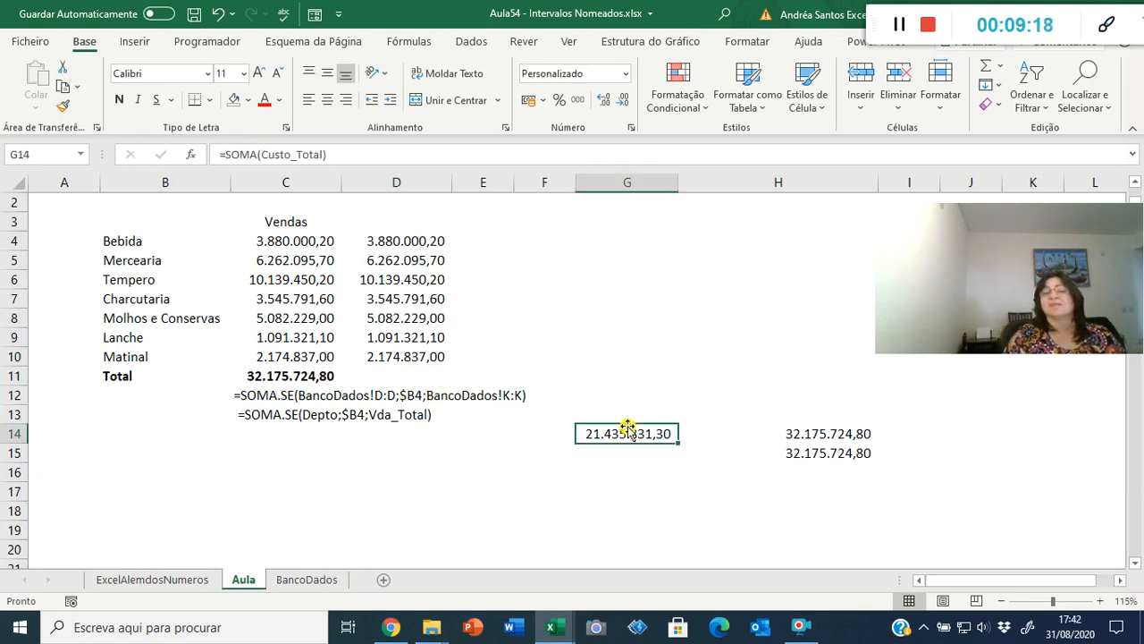
left_click(240, 414)
left_click(259, 440)
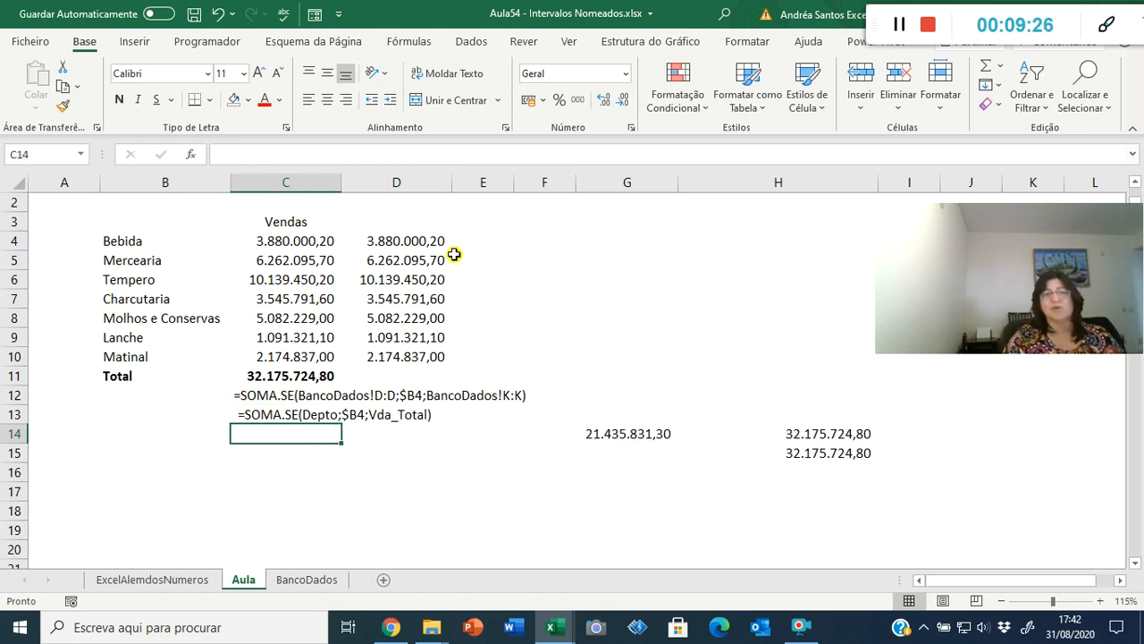
- Open the Custo_Unit named range for editing in the Name Manager and change its name to Custo_Unitário
left_click(409, 41)
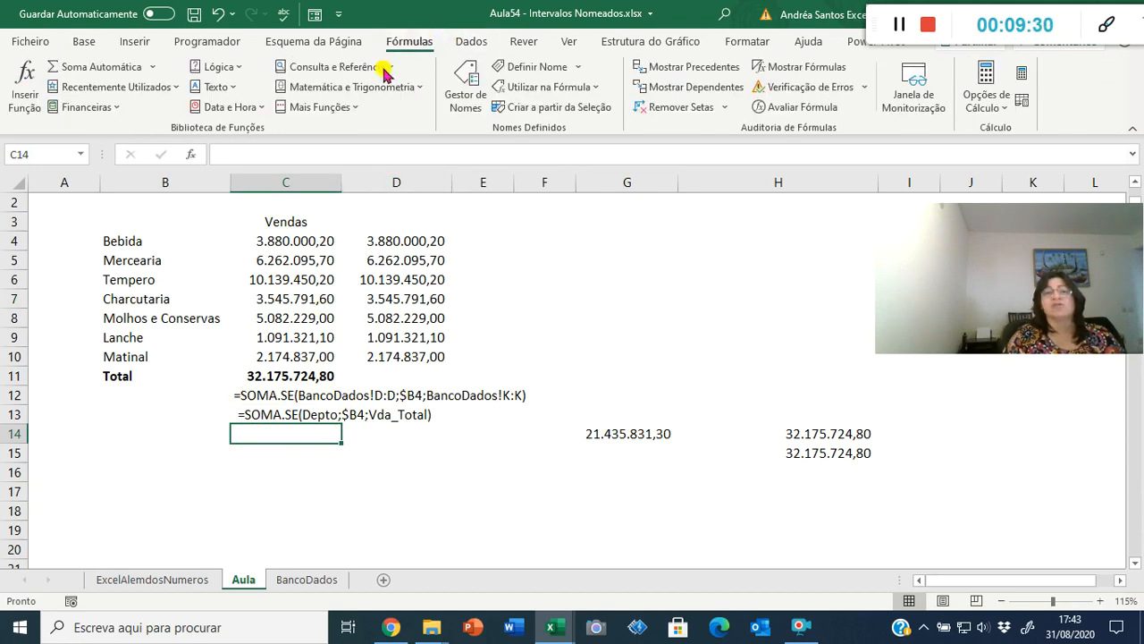
left_click(463, 109)
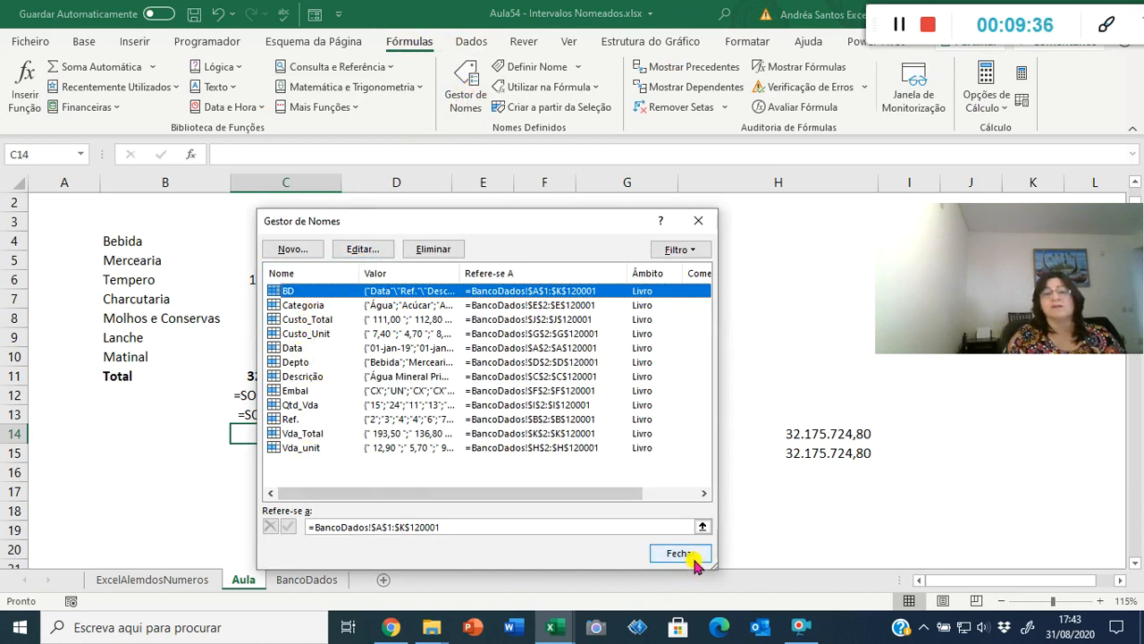
left_click(399, 333)
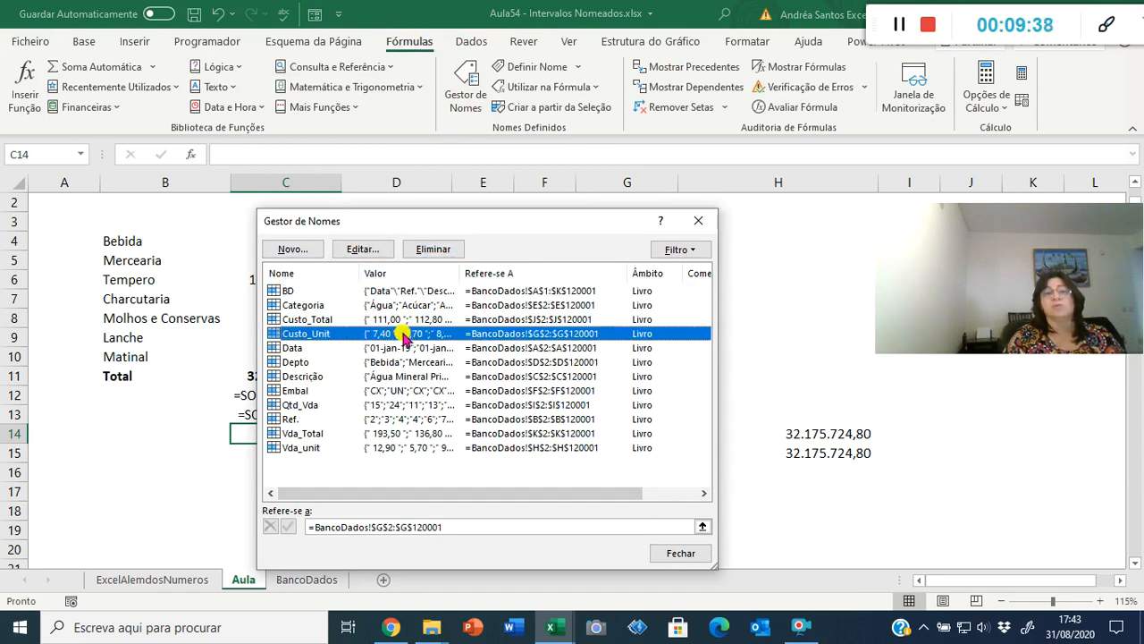
left_click(376, 249)
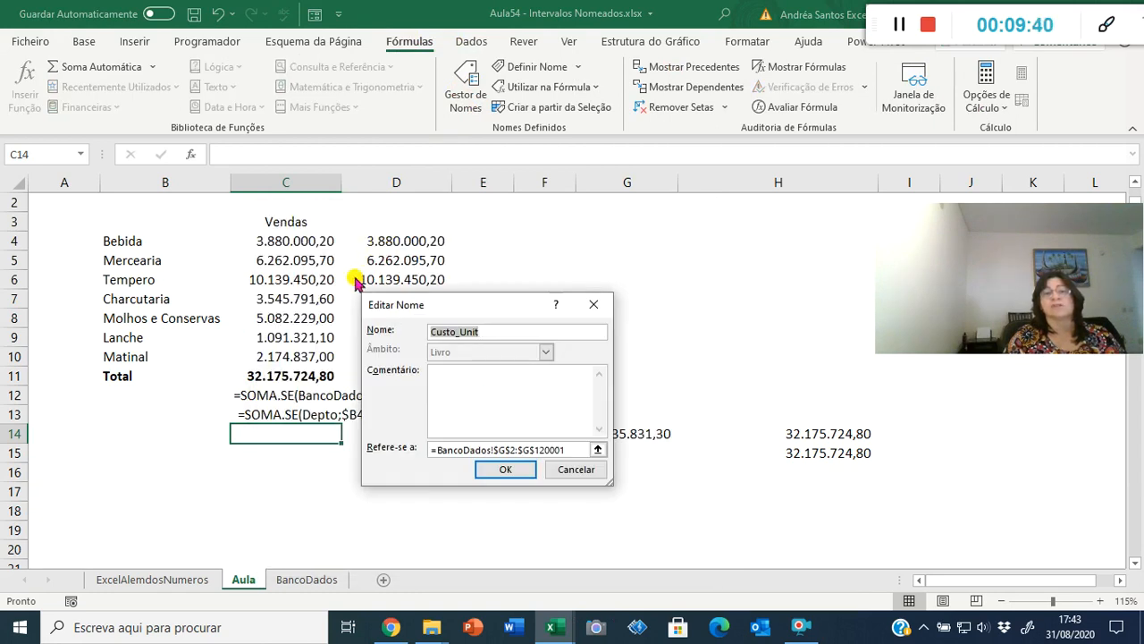
left_click(498, 332)
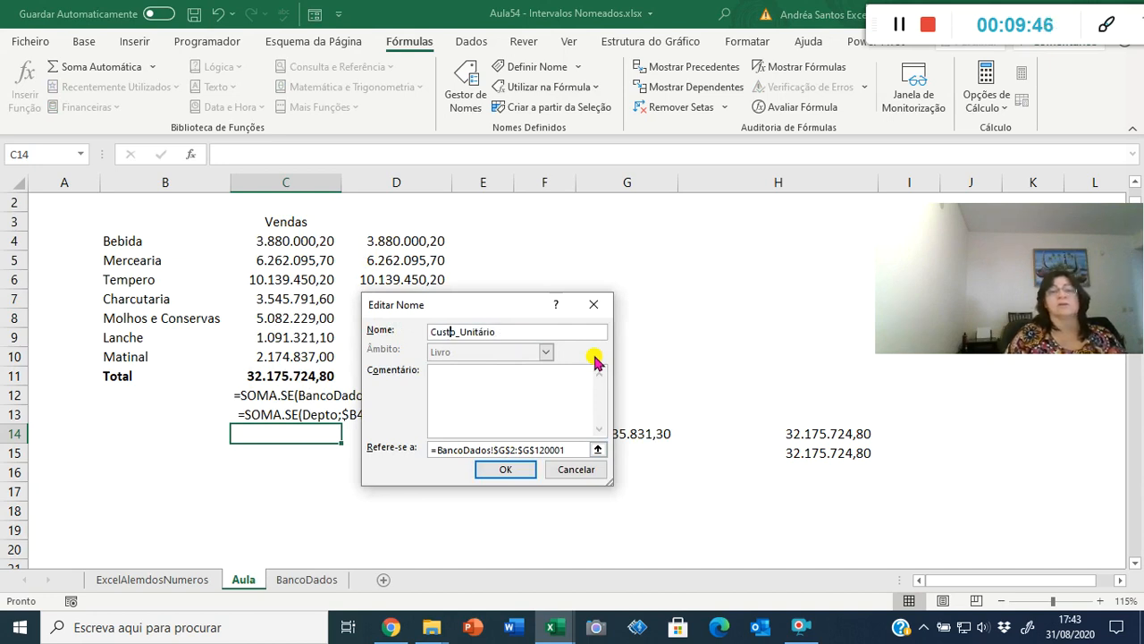
- Try to save the named range as Custo Unitário, with a space in place of the underscore
key("Right")
key("Delete")
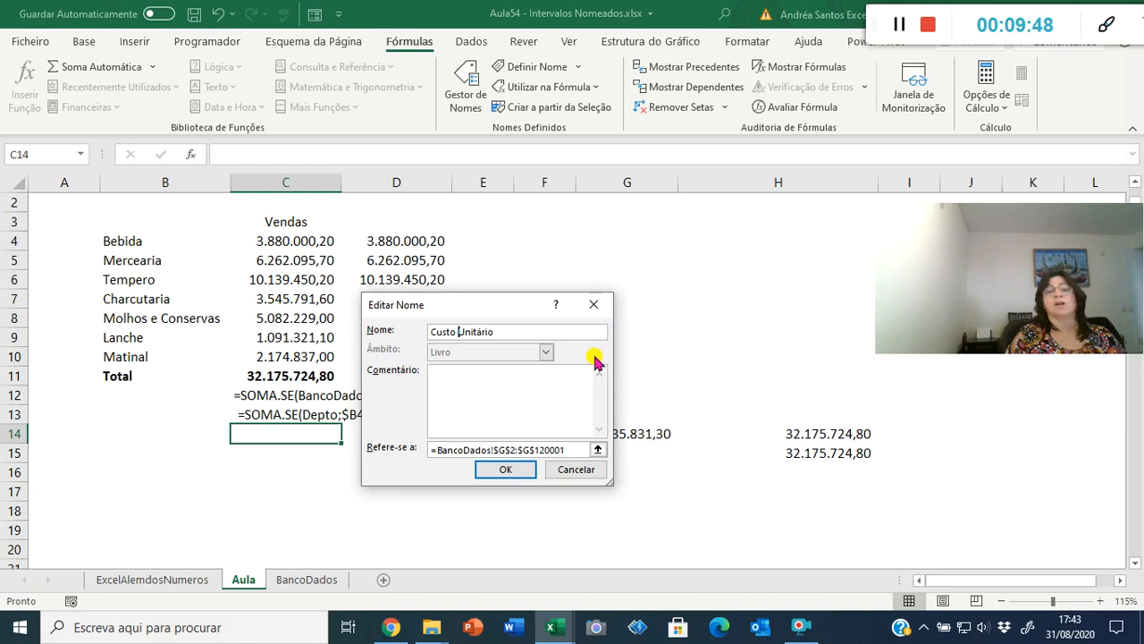
left_click(511, 467)
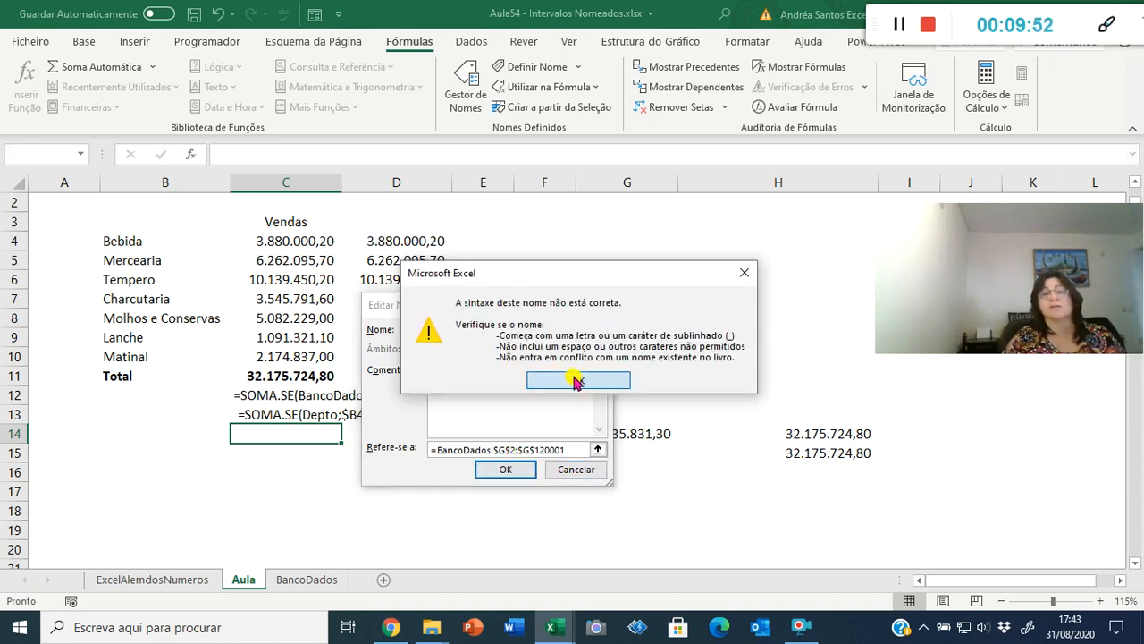
left_click(576, 381)
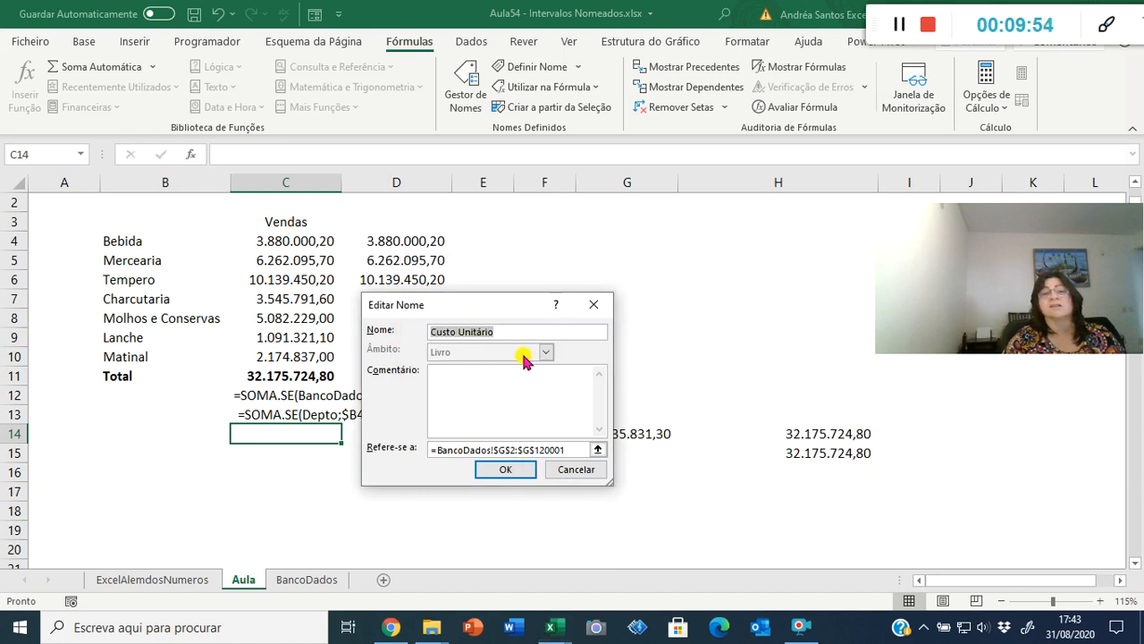
- Put the underscore back, save the name as Custo_Unitário, and close the Name Manager
key("ctrl+Left")
type("_")
left_click(503, 469)
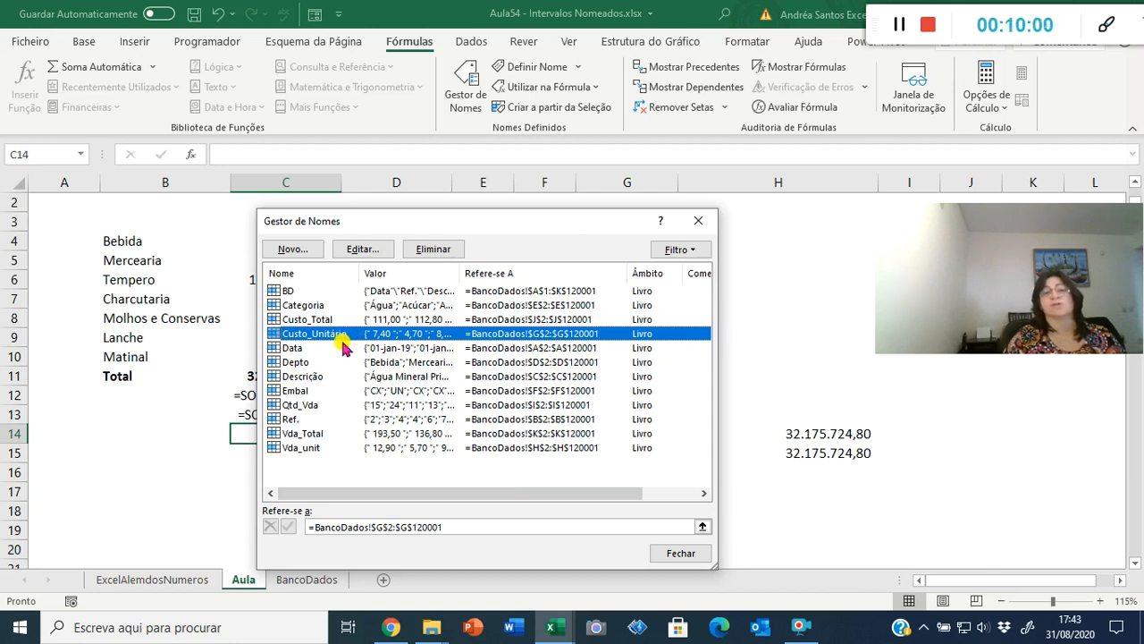
left_click(680, 554)
left_click(699, 427)
left_click(644, 375)
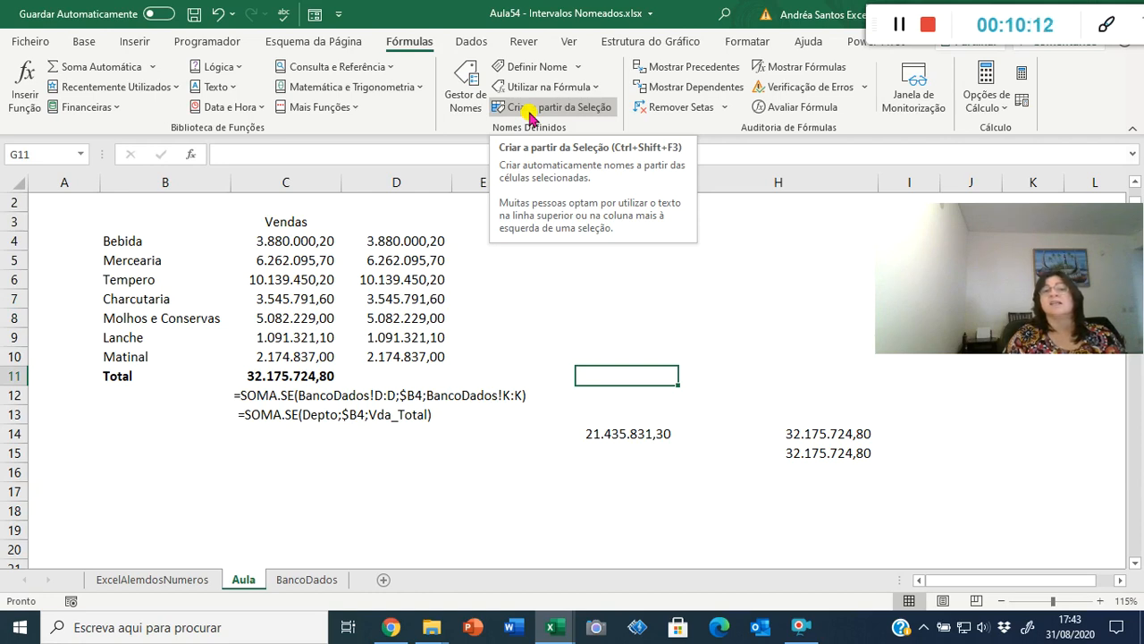
- Switch to the BancoDados sheet and select data rows 2 to 8 across columns A to K, leaving out the headers
left_click(301, 581)
left_click(201, 433)
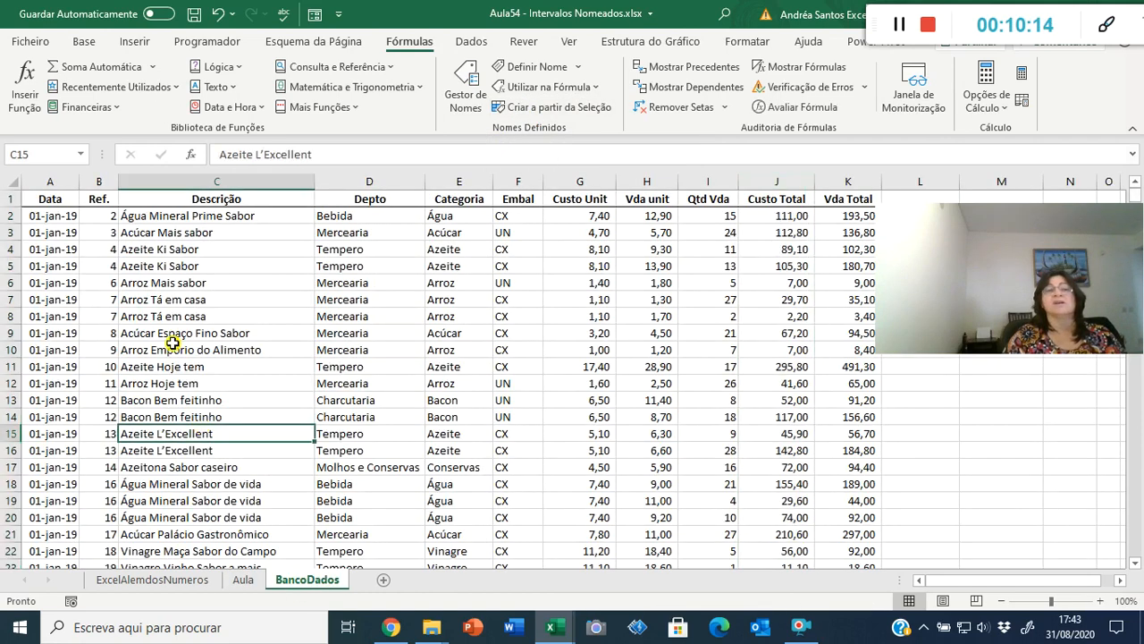
left_click(57, 201)
left_click(53, 265)
left_click(283, 280)
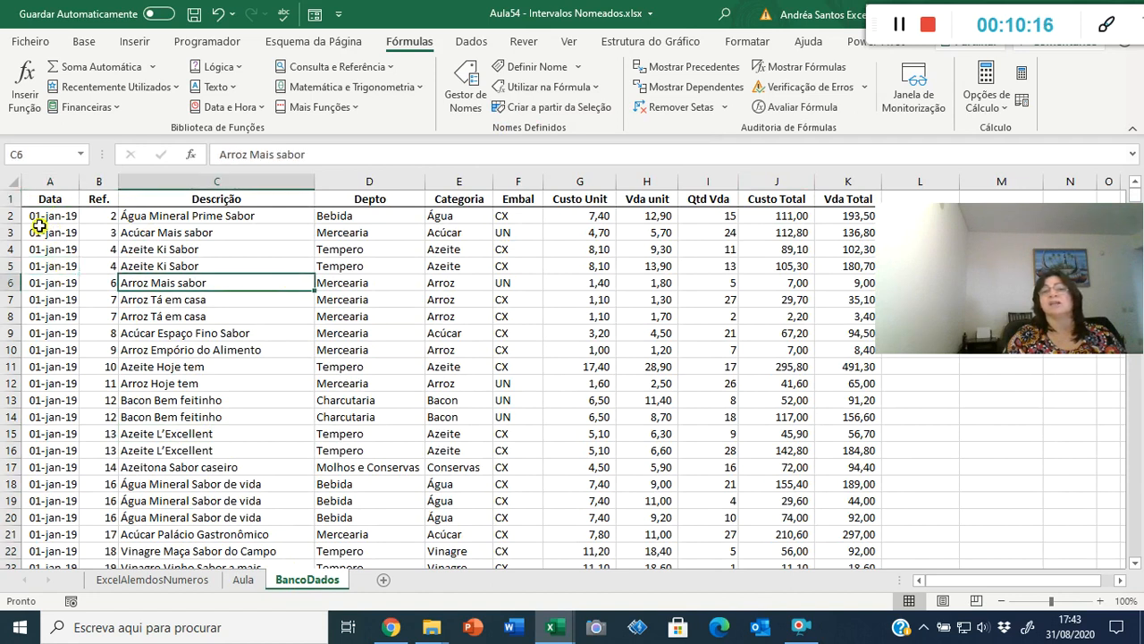
left_click_drag(46, 216, 45, 316)
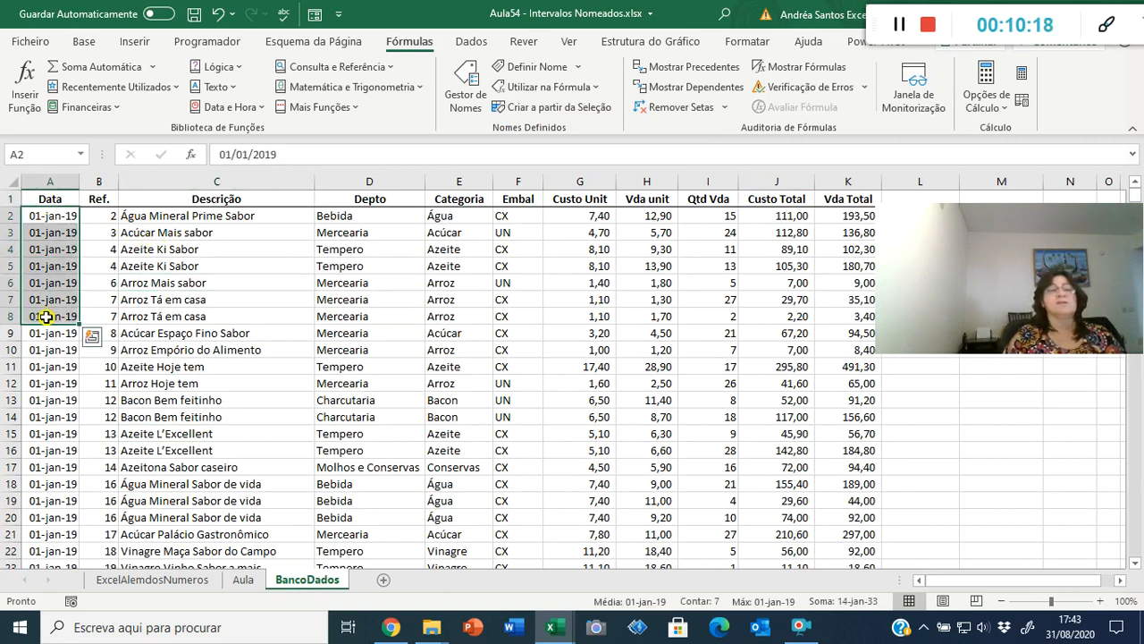
key("ctrl+shift+Right")
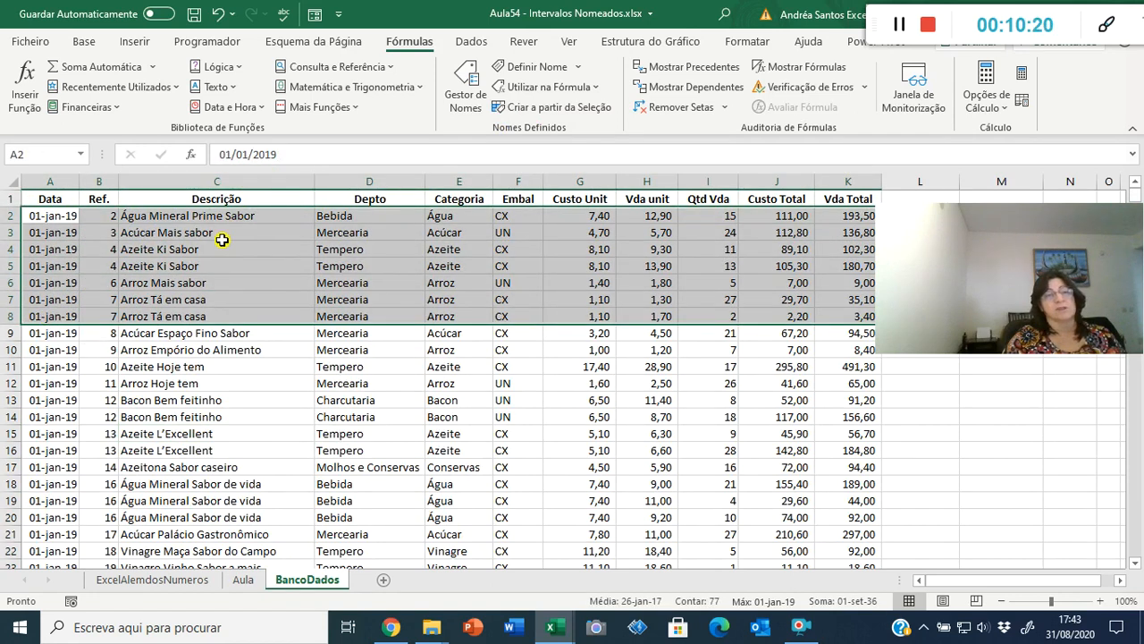
left_click(185, 279)
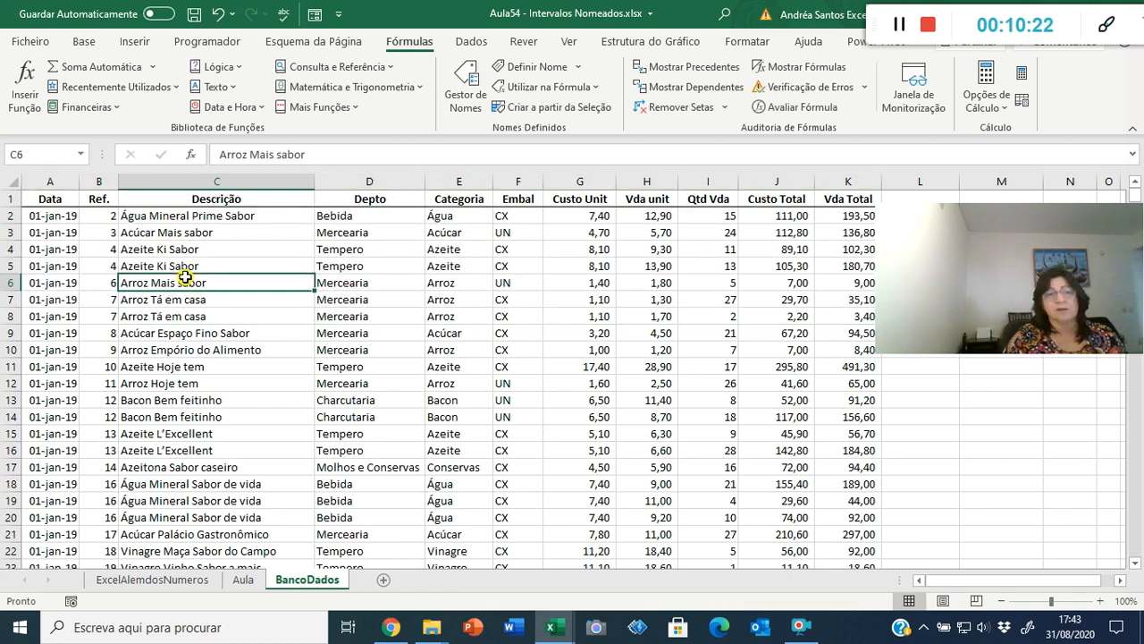
- Check the Create from Selection options for the data range A2:K120001 without its header row, and leave without creating names
left_click(43, 238)
key("Up")
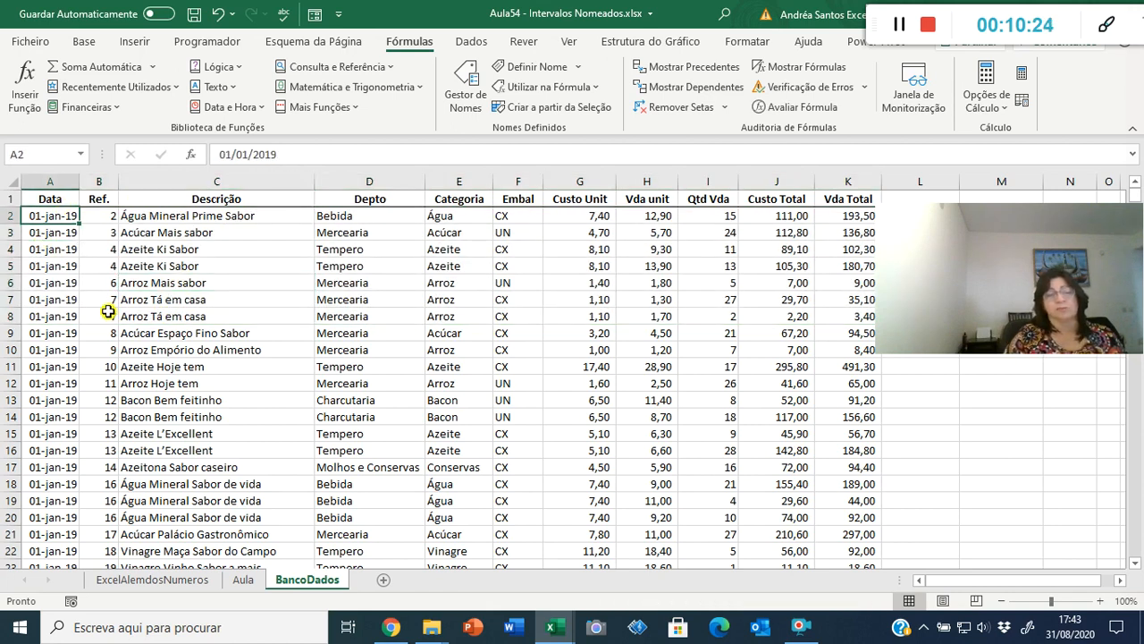
key("ctrl+shift+Down")
key("ctrl+shift+Right")
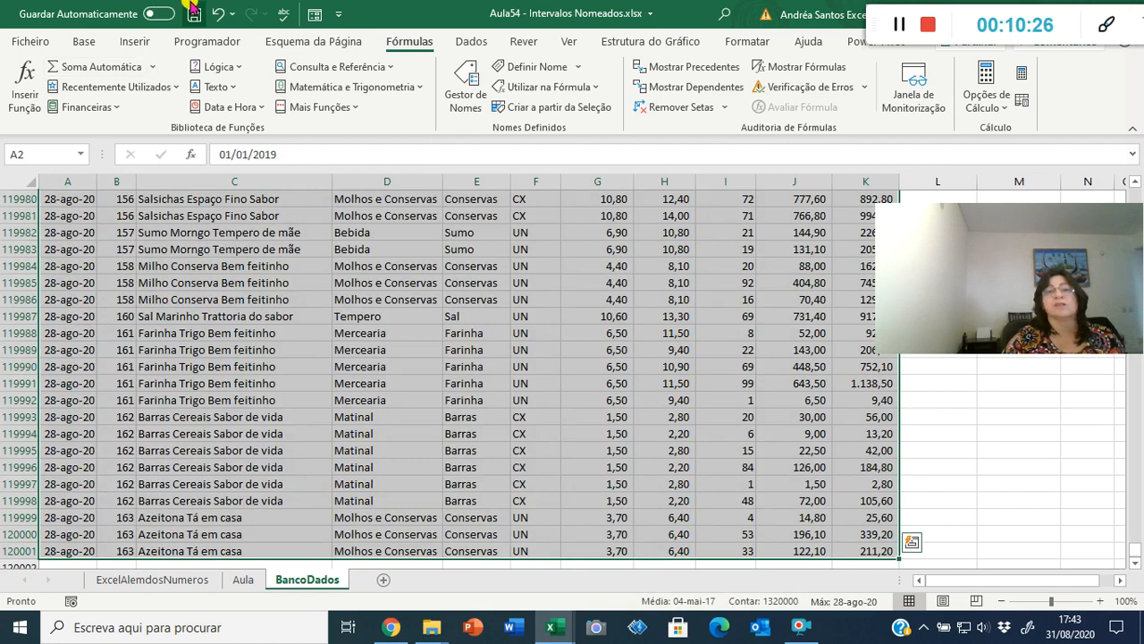
left_click(502, 107)
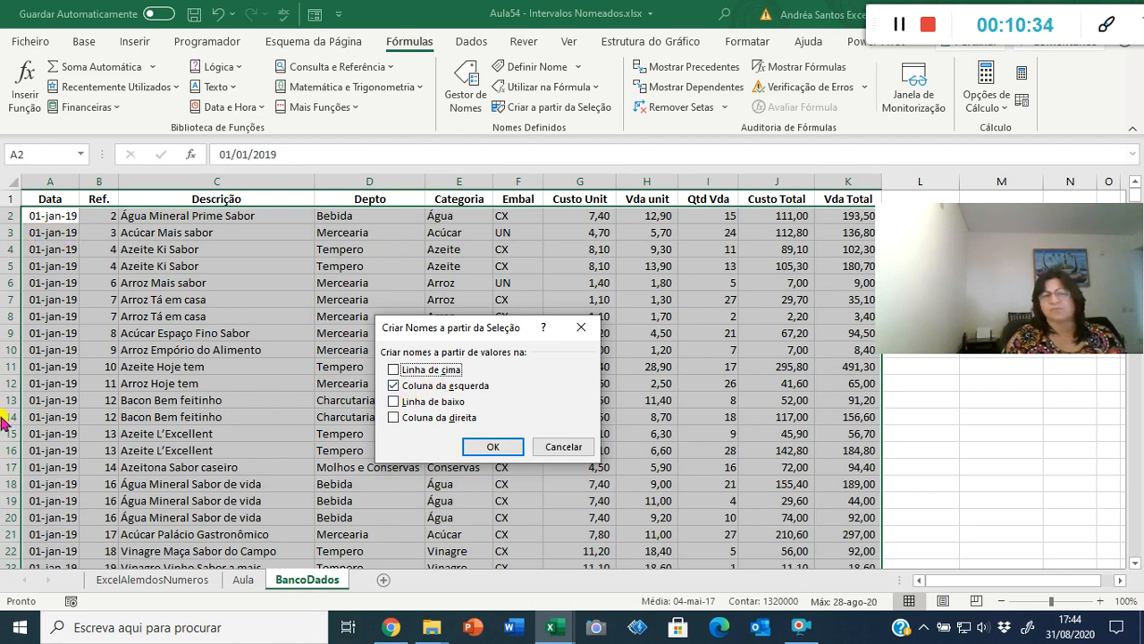
left_click(561, 447)
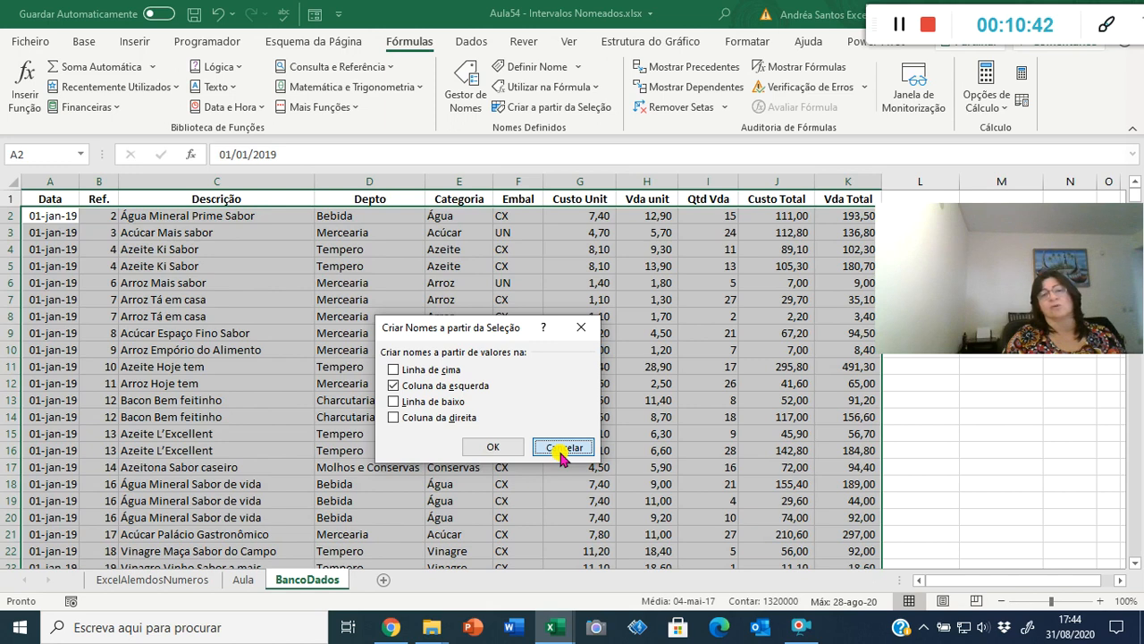
left_click(561, 447)
left_click(365, 320)
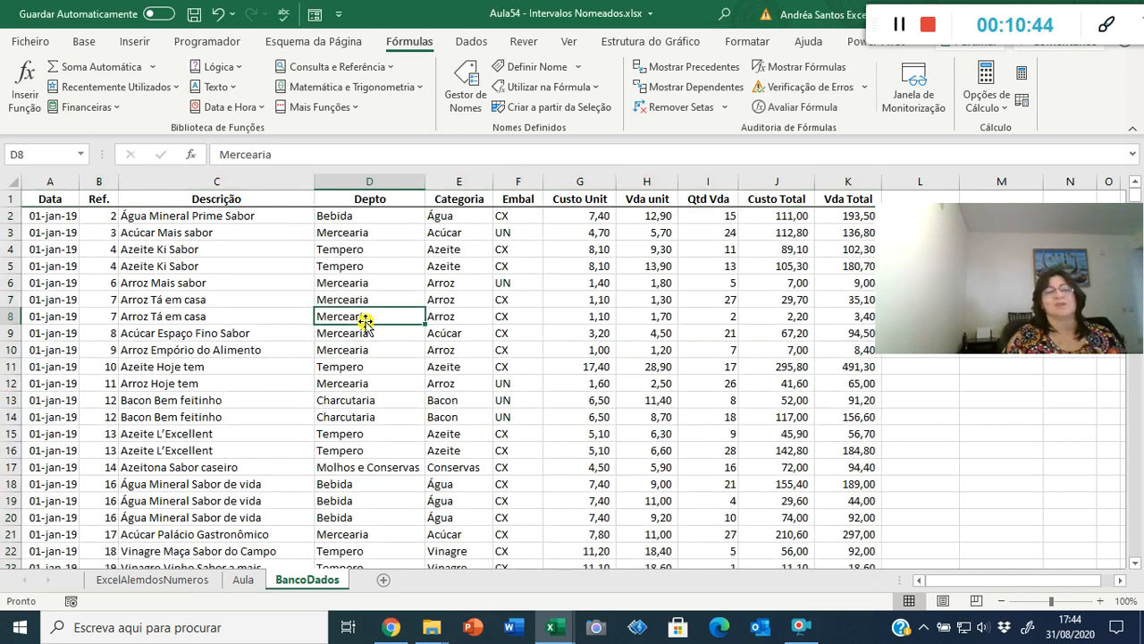
- Return to the Aula sheet and compare the SOMA.SE formula in C5 with the named-range version in D4
key("ctrl+Page_Up")
key("ctrl+Home")
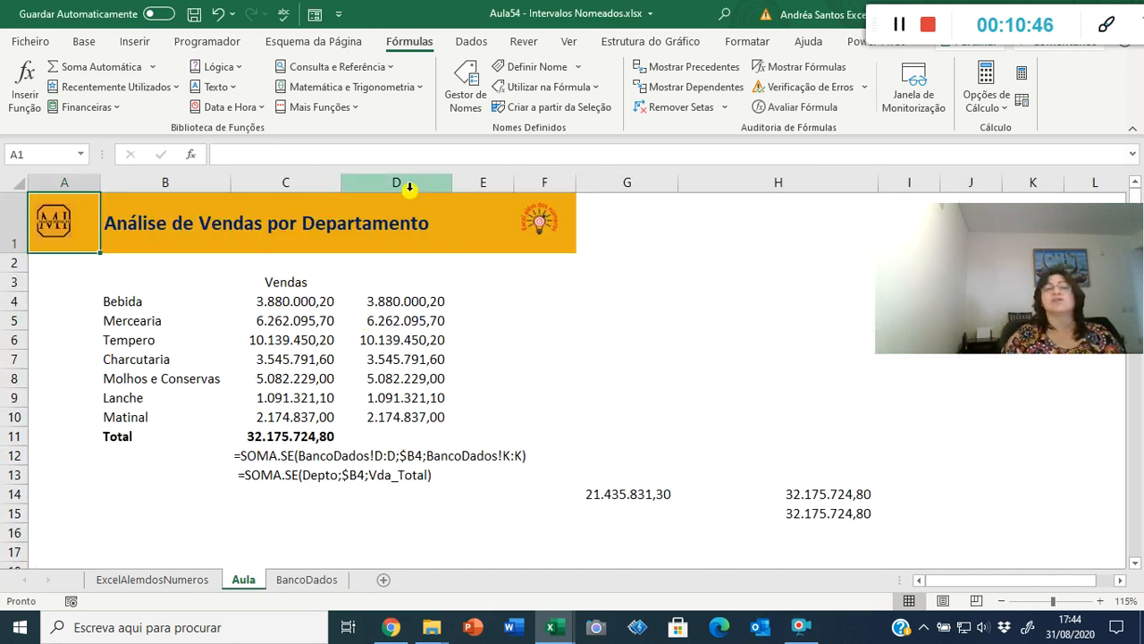
left_click(300, 321)
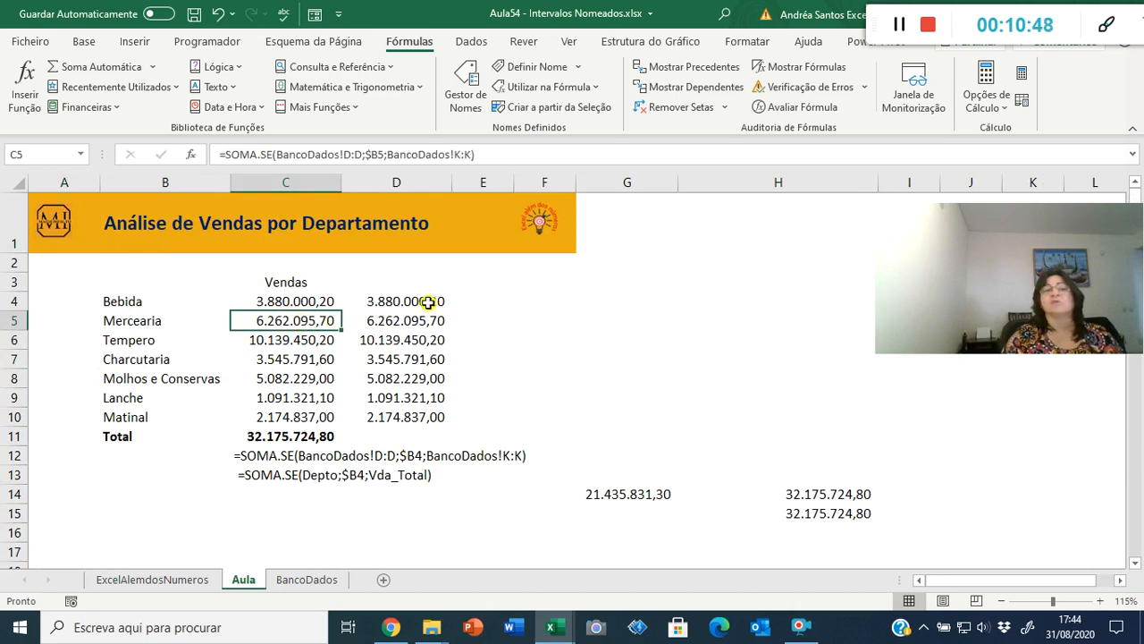
left_click(428, 303)
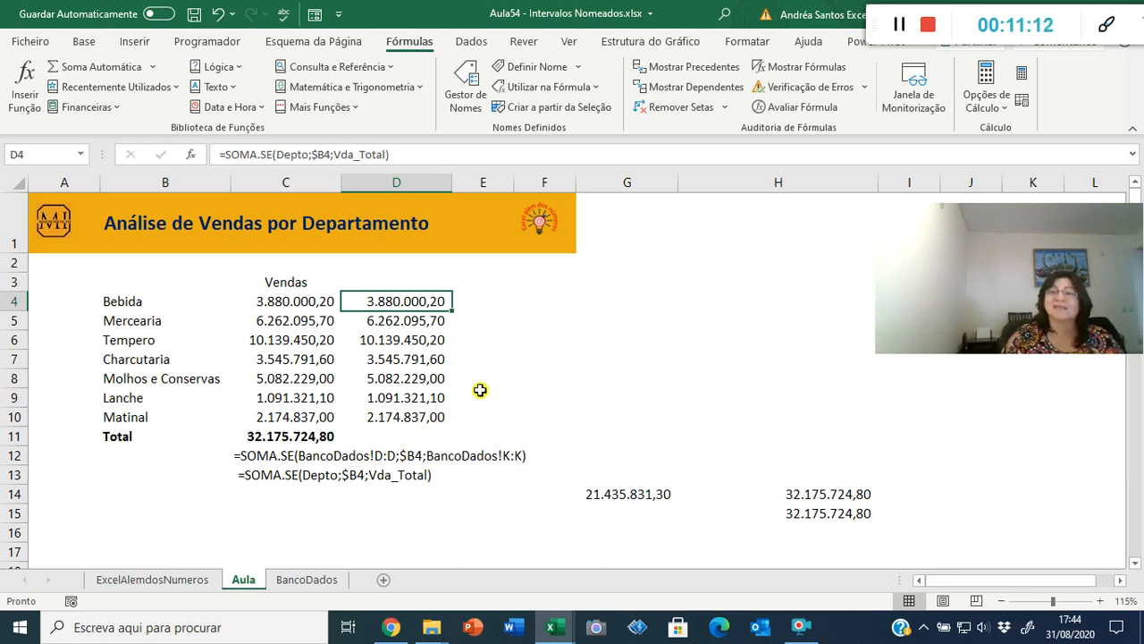
left_click(365, 448)
left_click(373, 437)
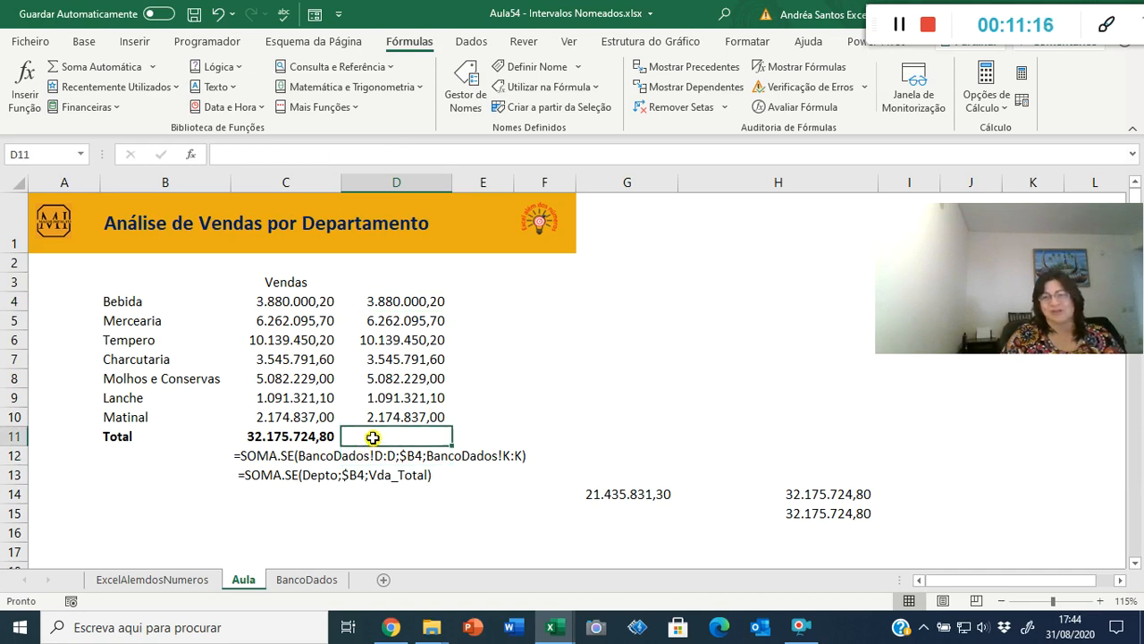